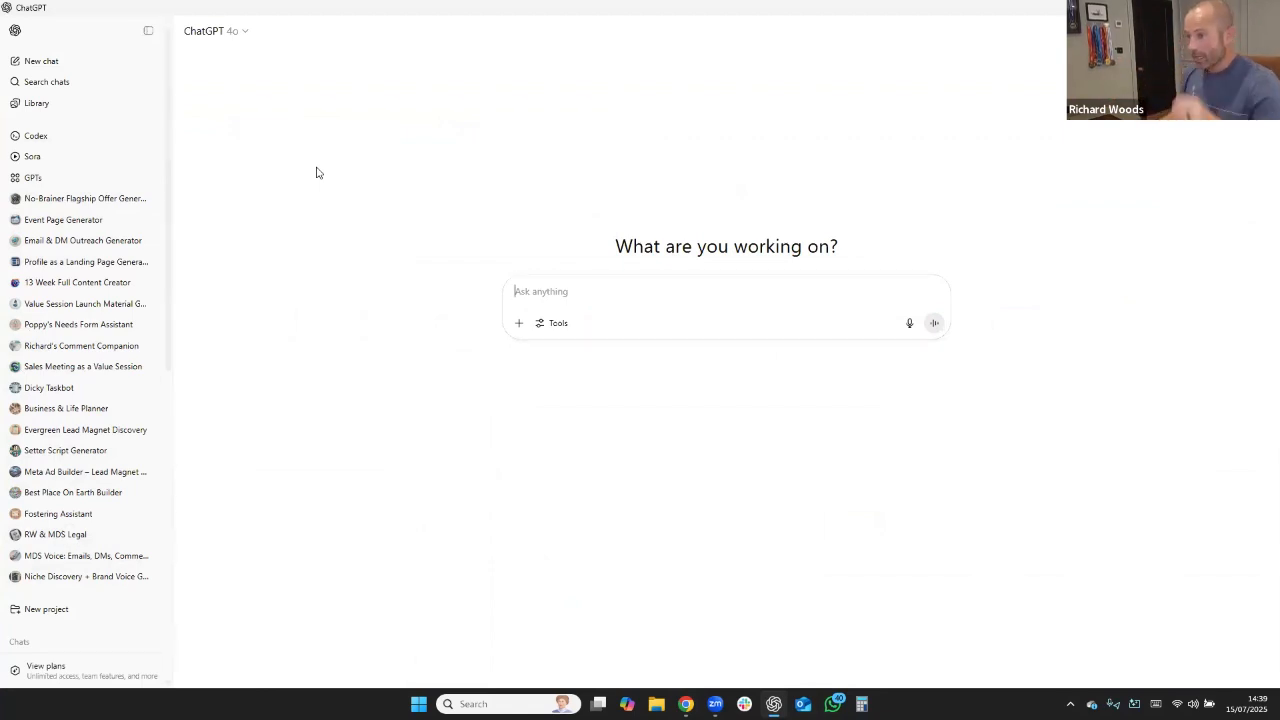
Begin the chat prompt with "i would like to create a custom ai", correcting the spelling of "custom".
{"action": "type", "text": "i wo"}
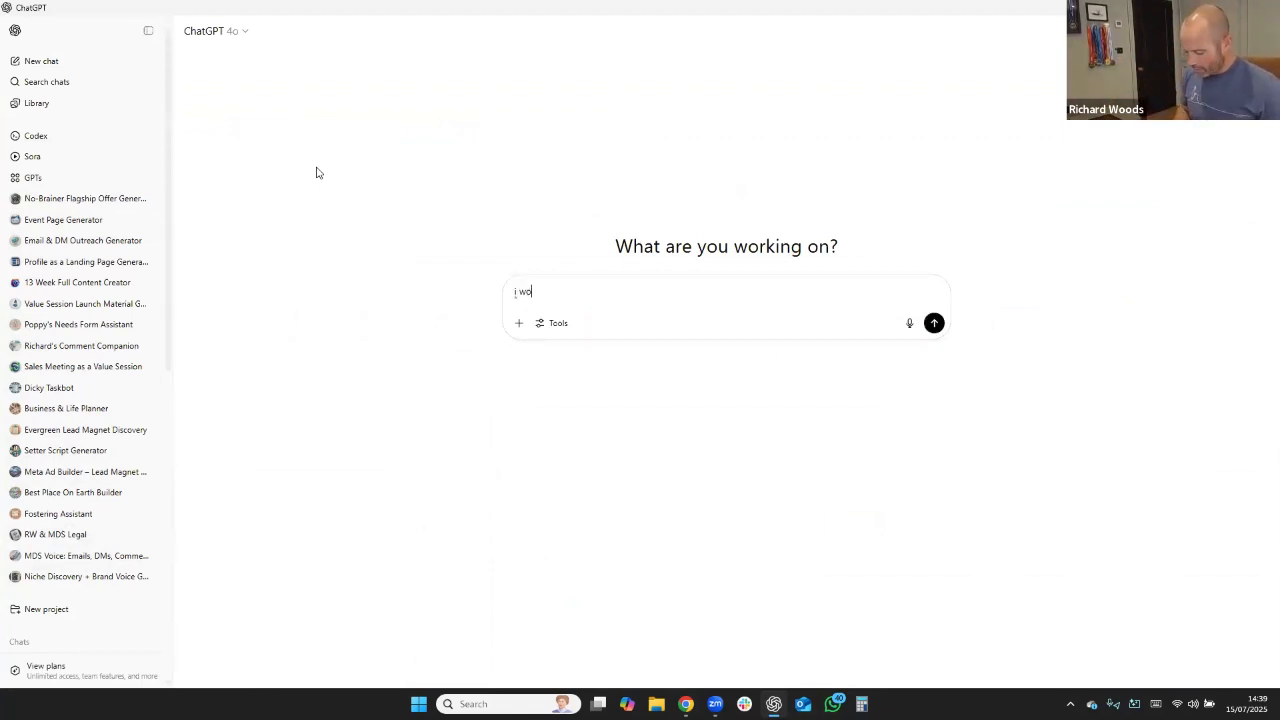
{"action": "type", "text": "uld like to cre"}
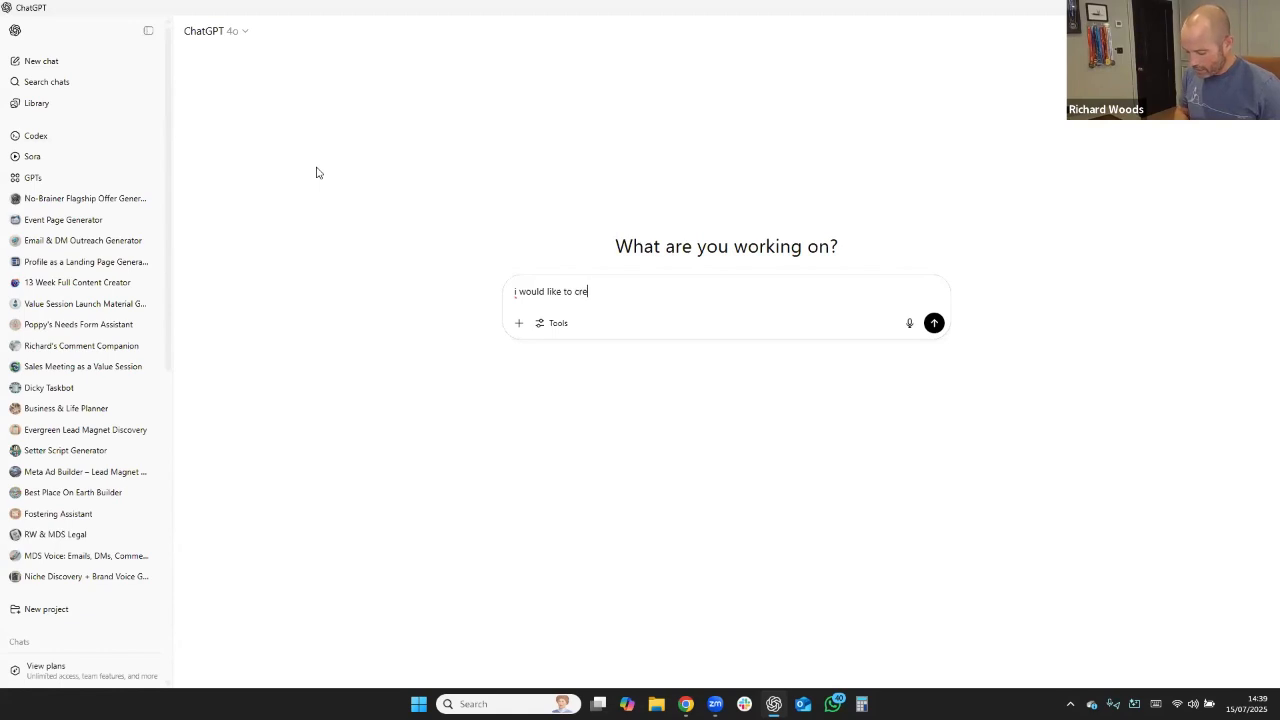
{"action": "type", "text": "ate a custm"}
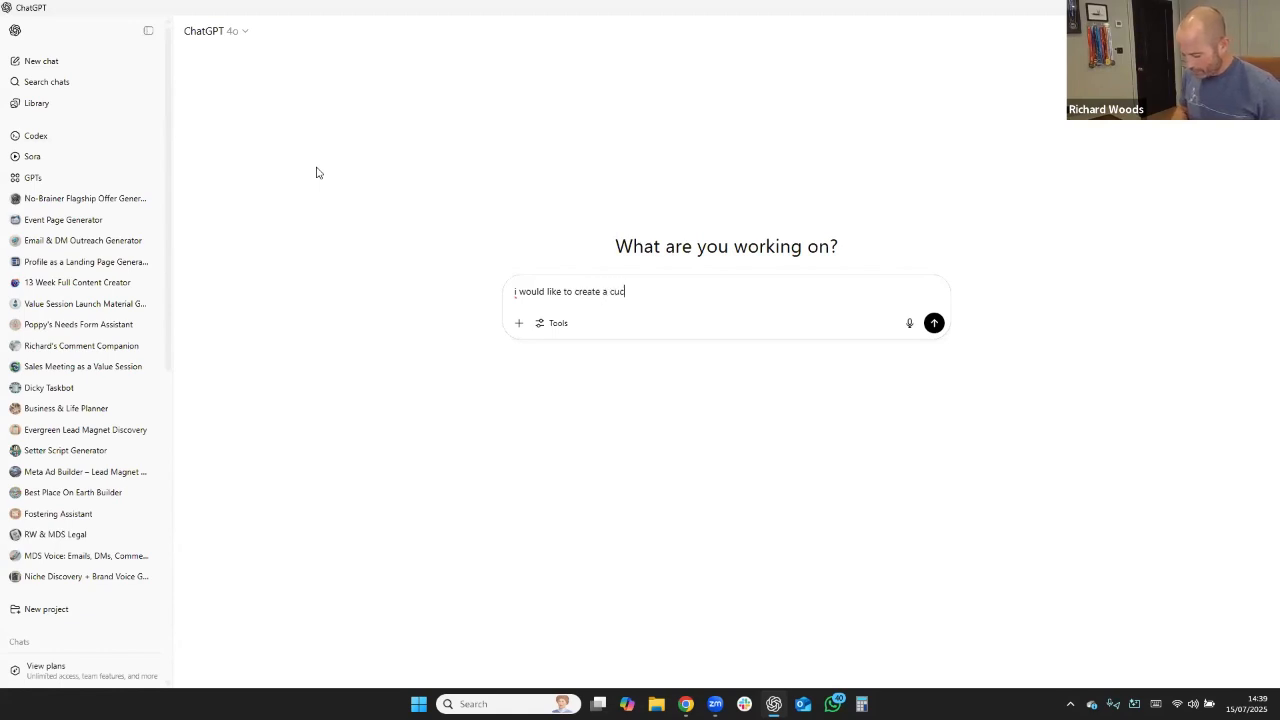
{"action": "type", "text": " ai"}
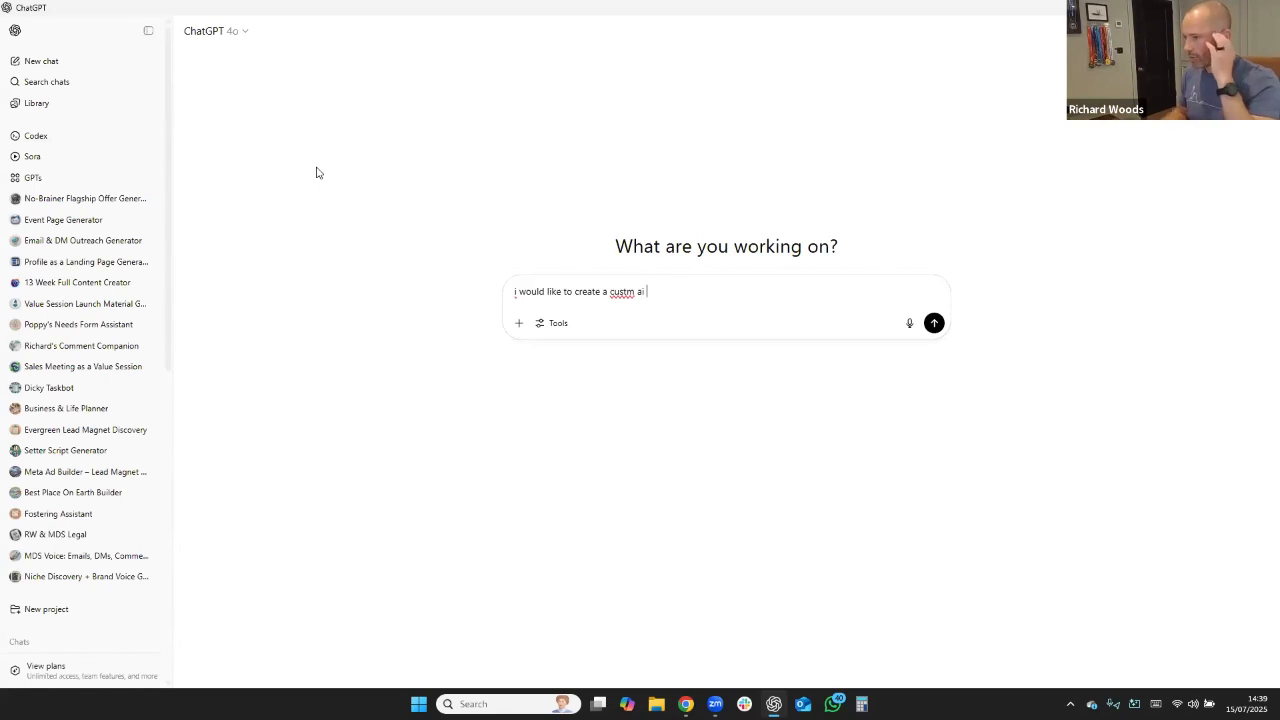
{"action": "left_click", "coordinate": [629, 297]}
{"action": "type", "text": "o"}
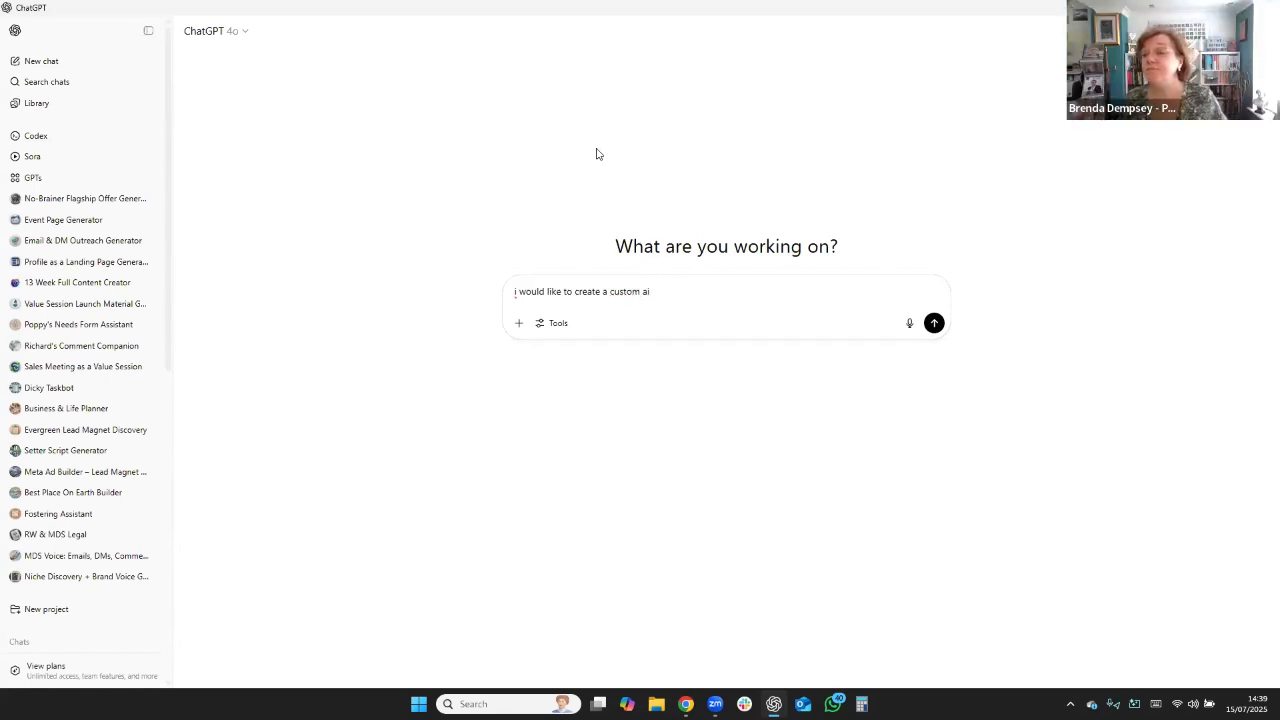
Continue the prompt's opening sentence with "- its end result is a brand book".
{"action": "left_click", "coordinate": [670, 288]}
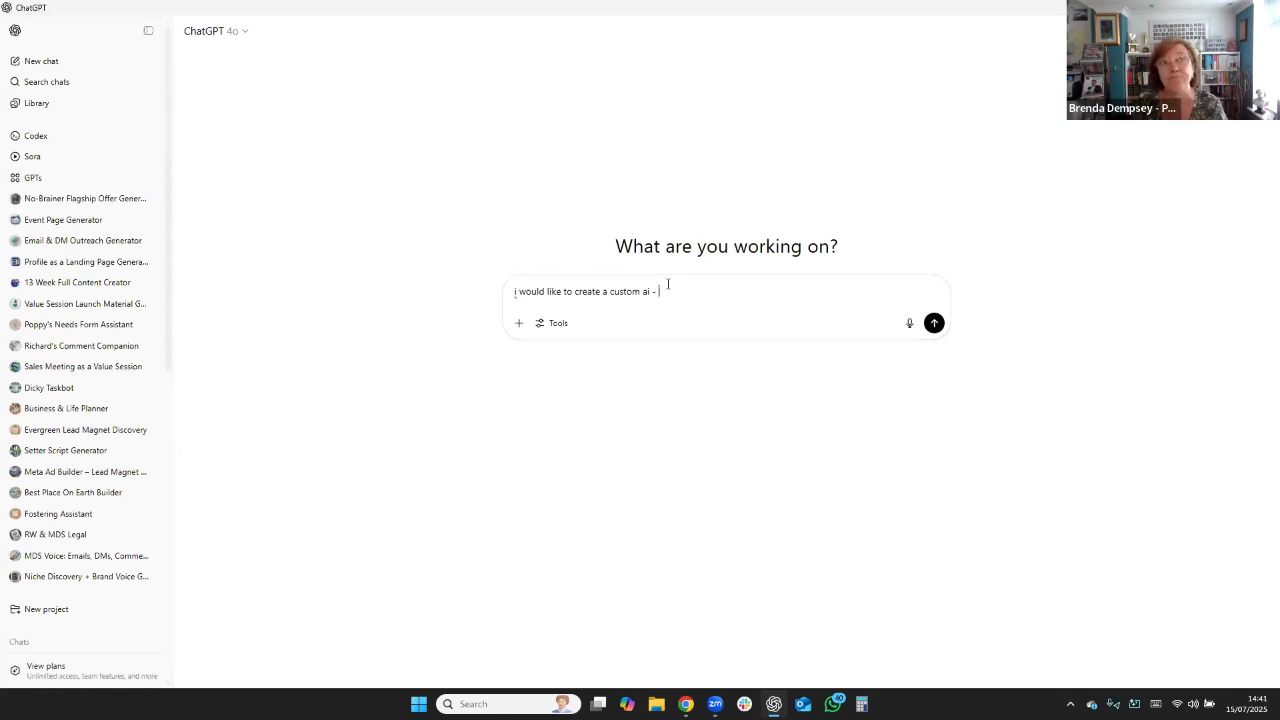
{"action": "type", "text": "Brand"}
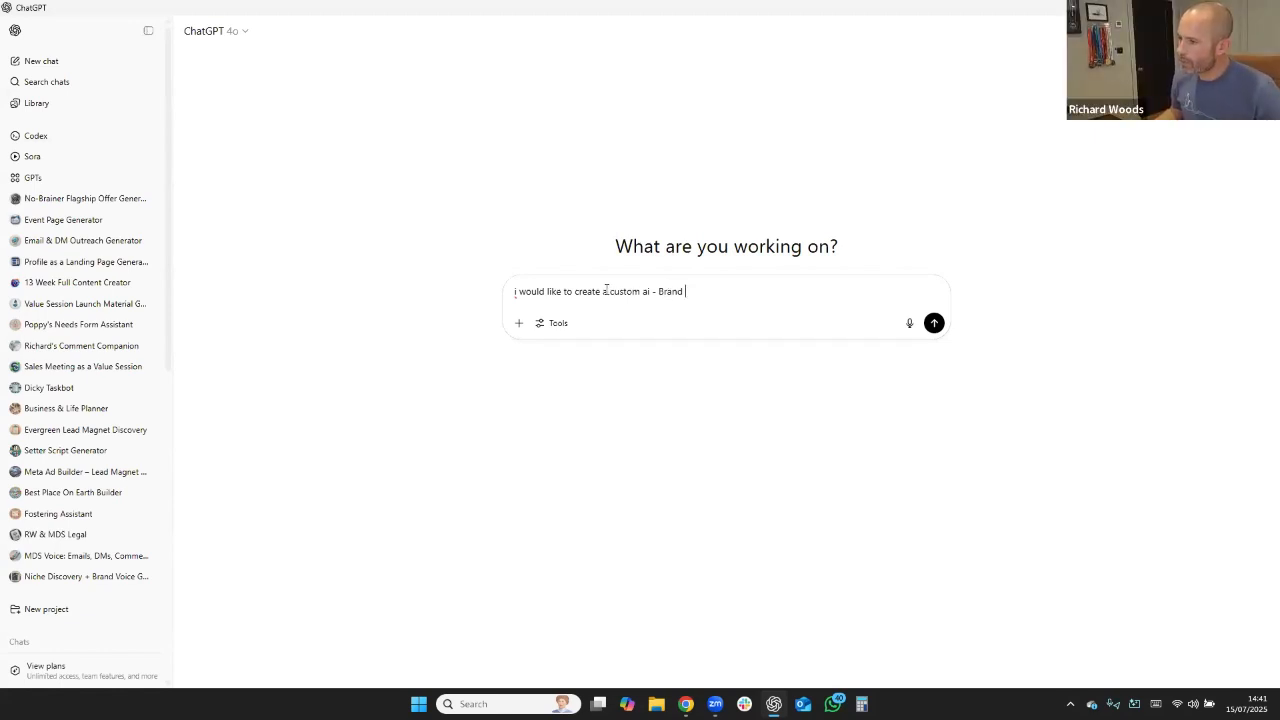
{"action": "left_click", "coordinate": [688, 287]}
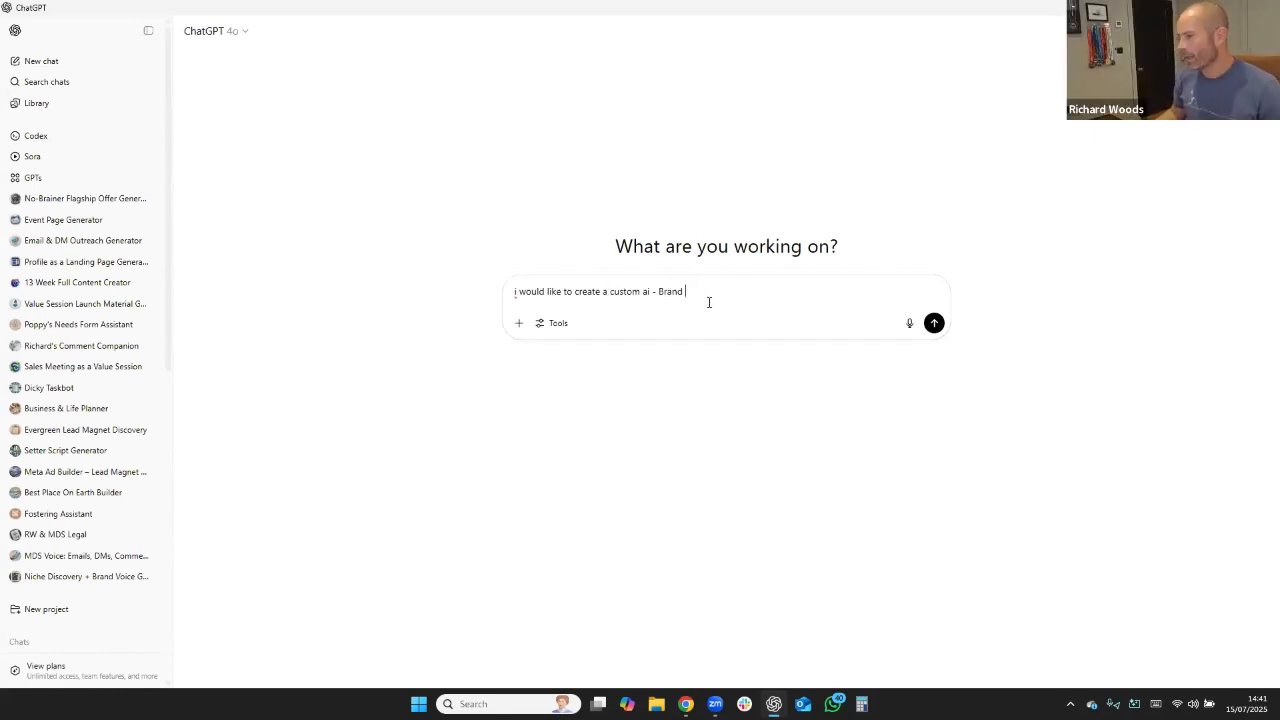
{"action": "double_click", "coordinate": [657, 290]}
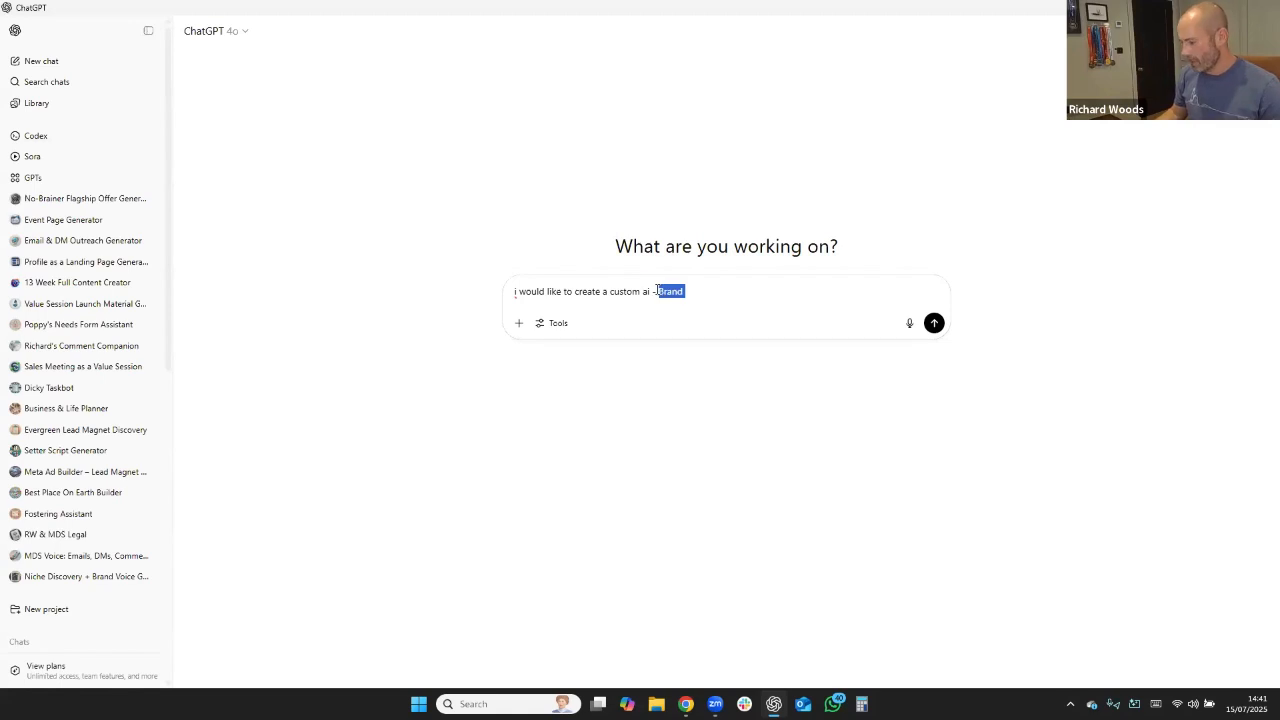
{"action": "type", "text": "its "}
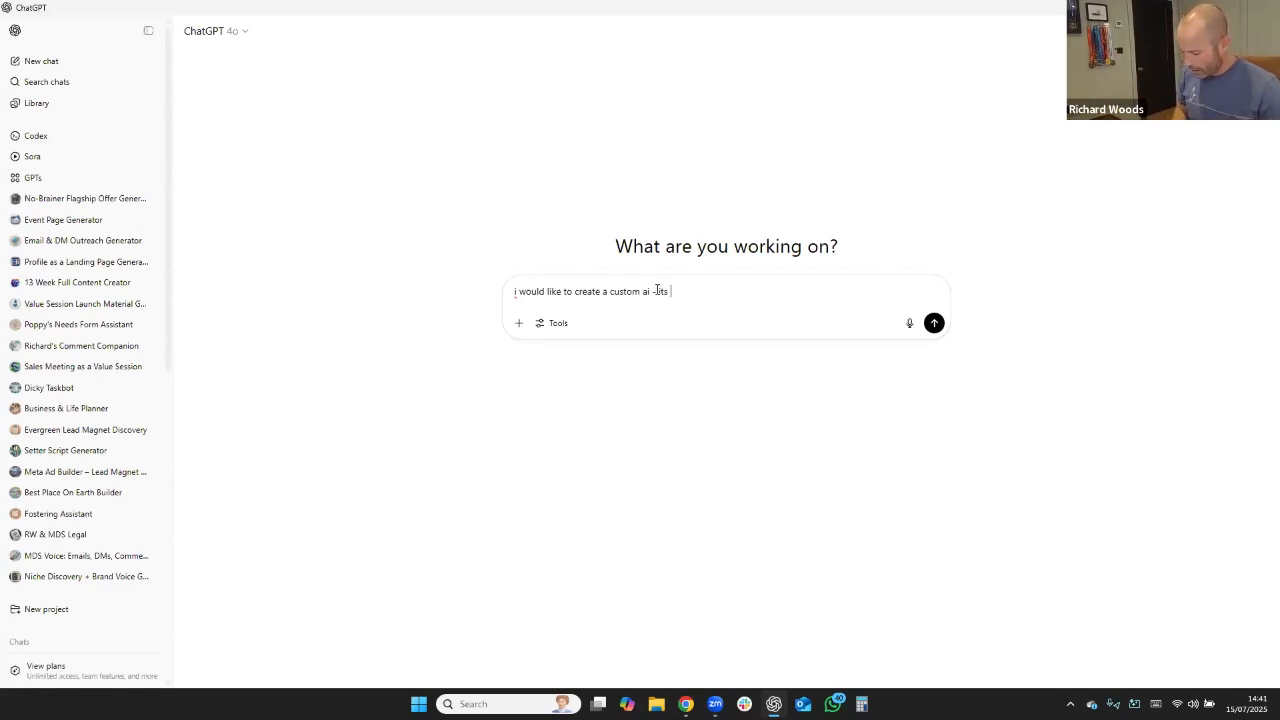
{"action": "type", "text": "end result is a "}
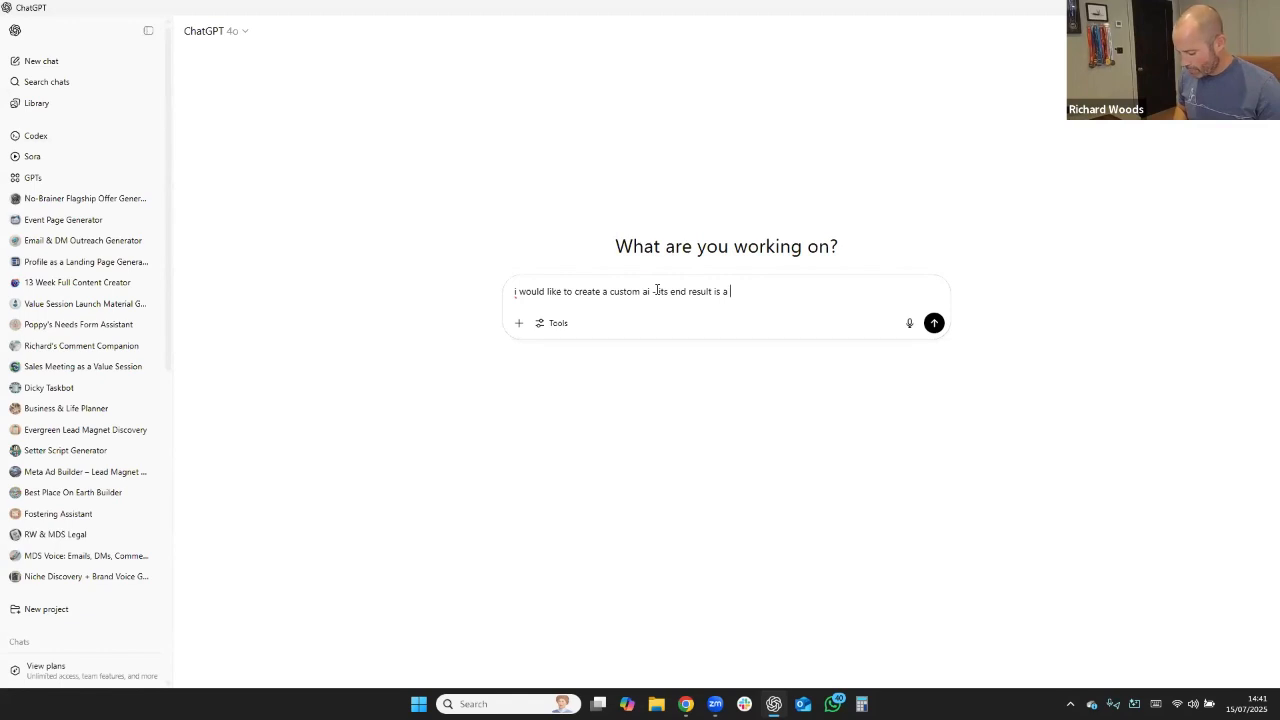
{"action": "type", "text": "brand b"}
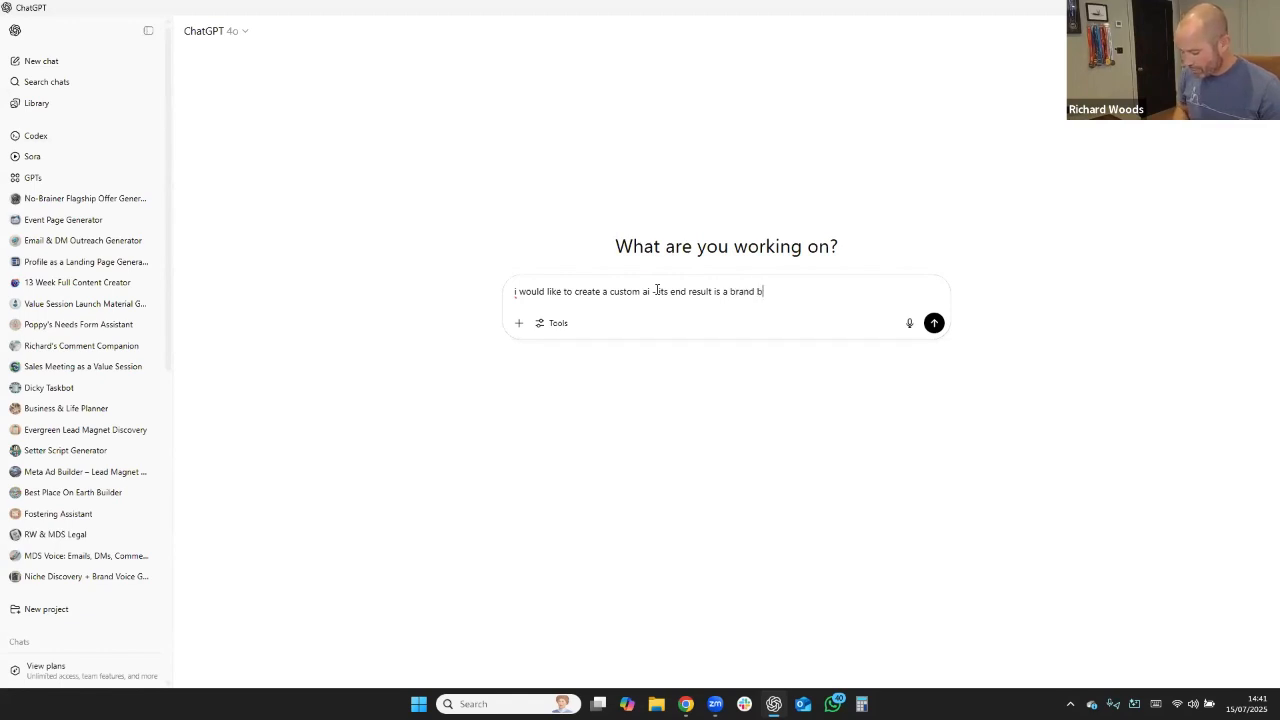
{"action": "type", "text": "ook. with different busiess "}
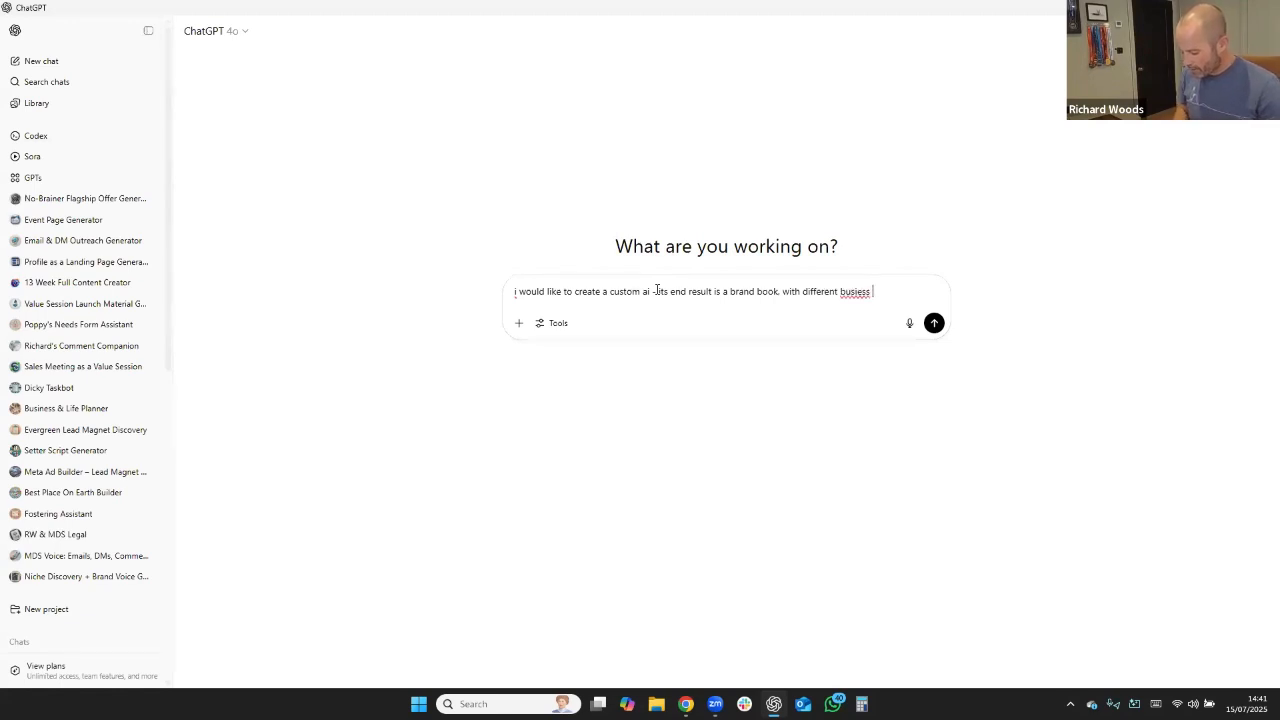
{"action": "type", "text": "statments th"}
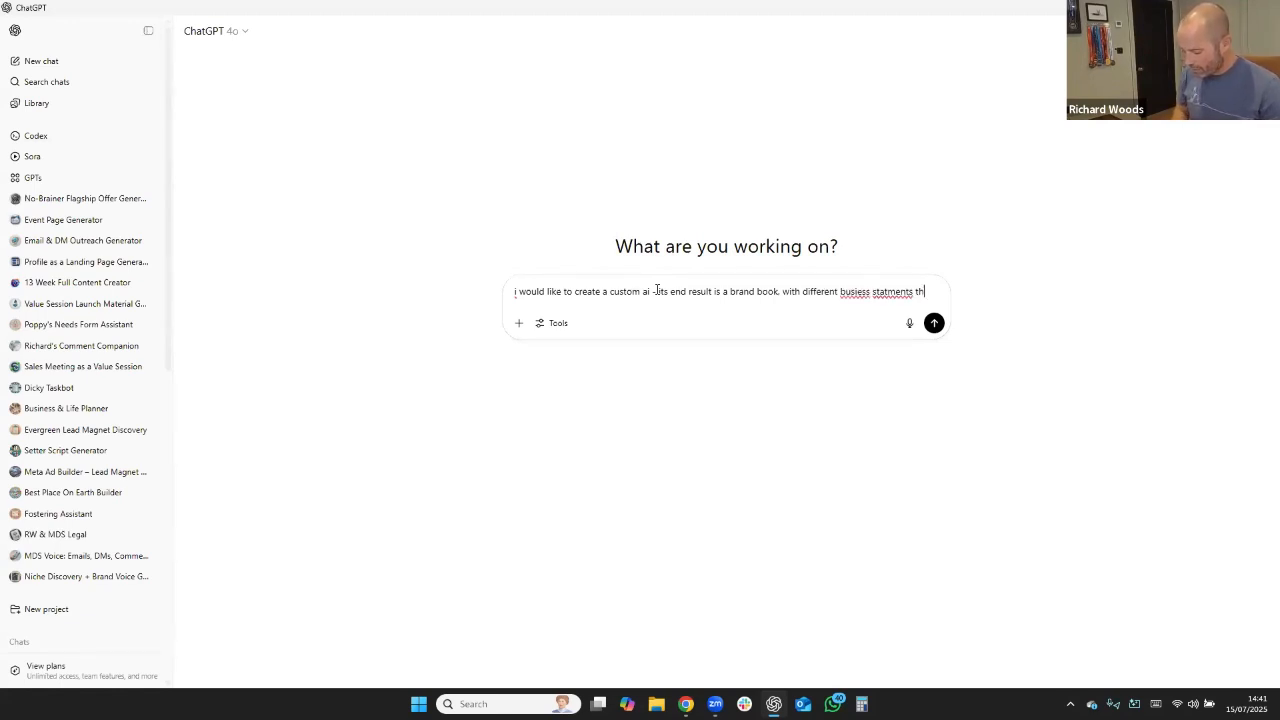
{"action": "type", "text": "at will help "}
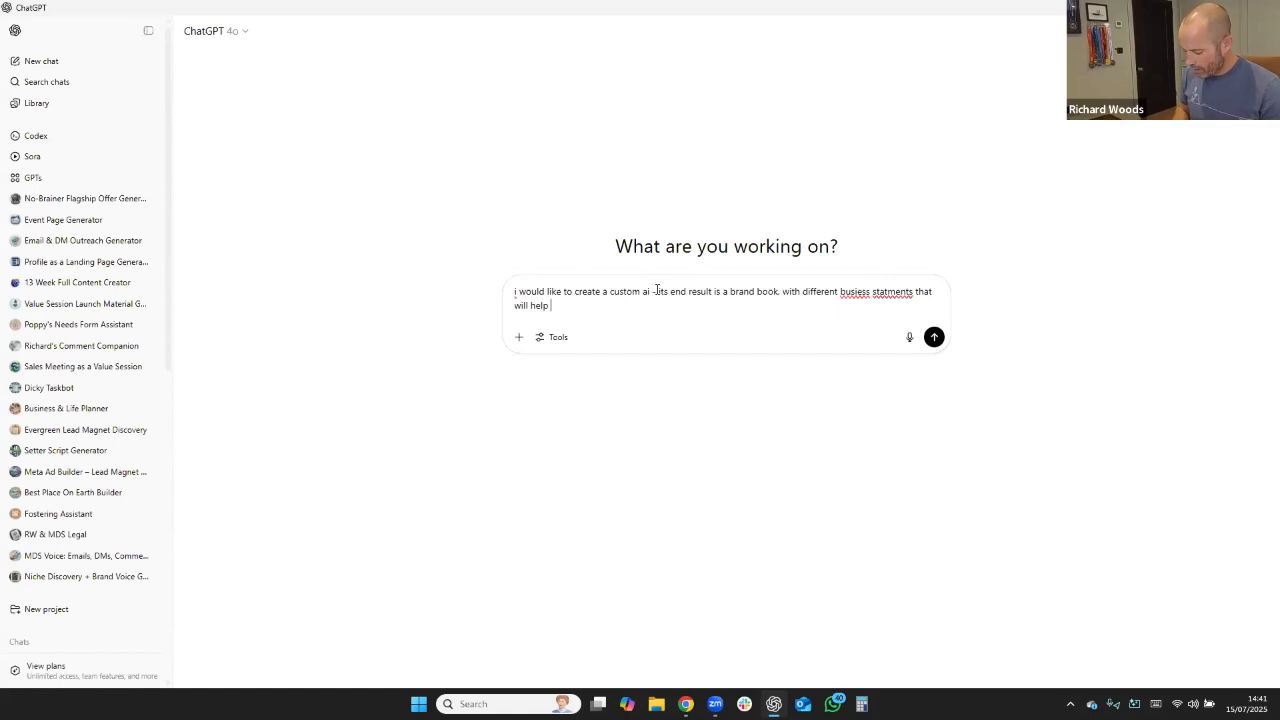
{"action": "type", "text": "the client "}
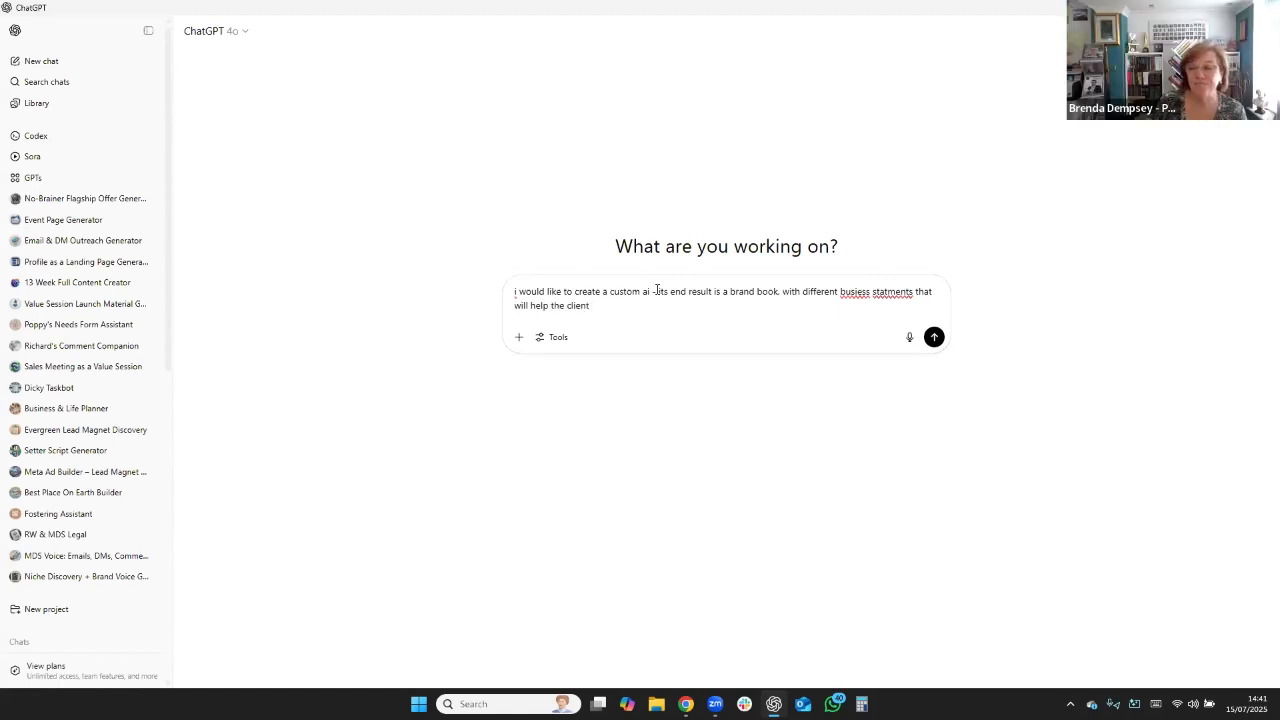
{"action": "type", "text": "be cons"}
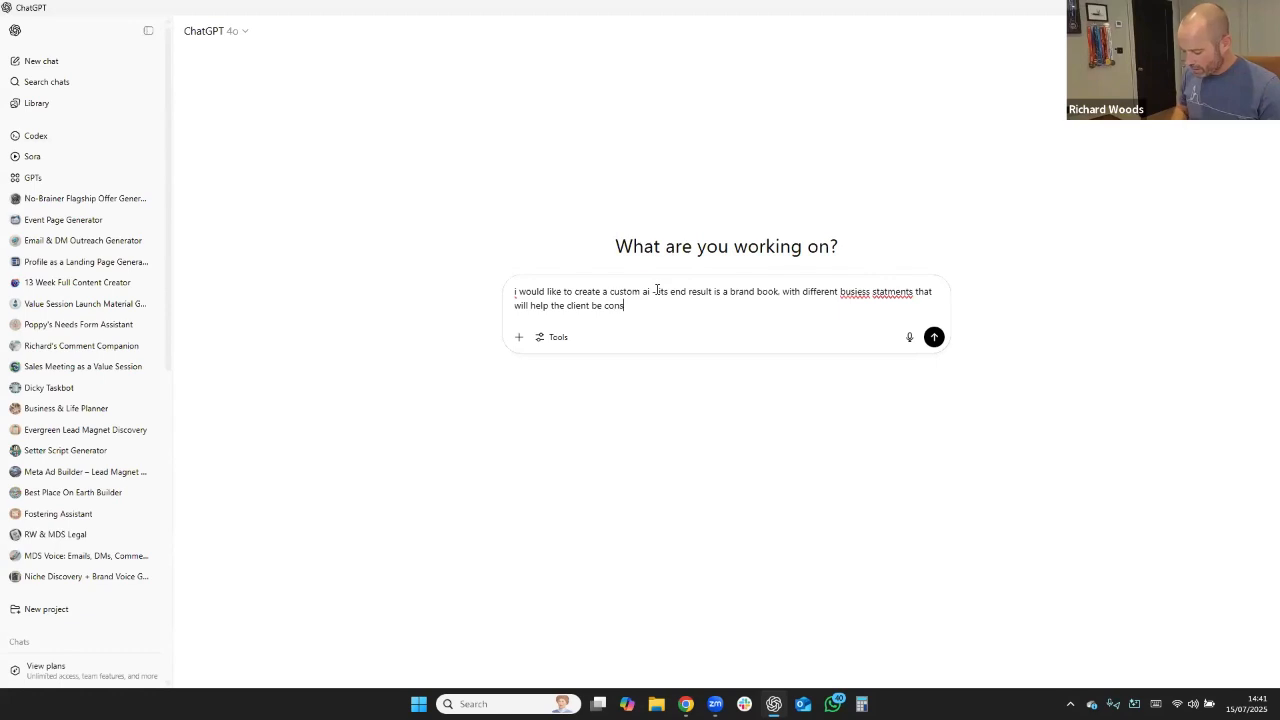
{"action": "type", "text": "itant and sho"}
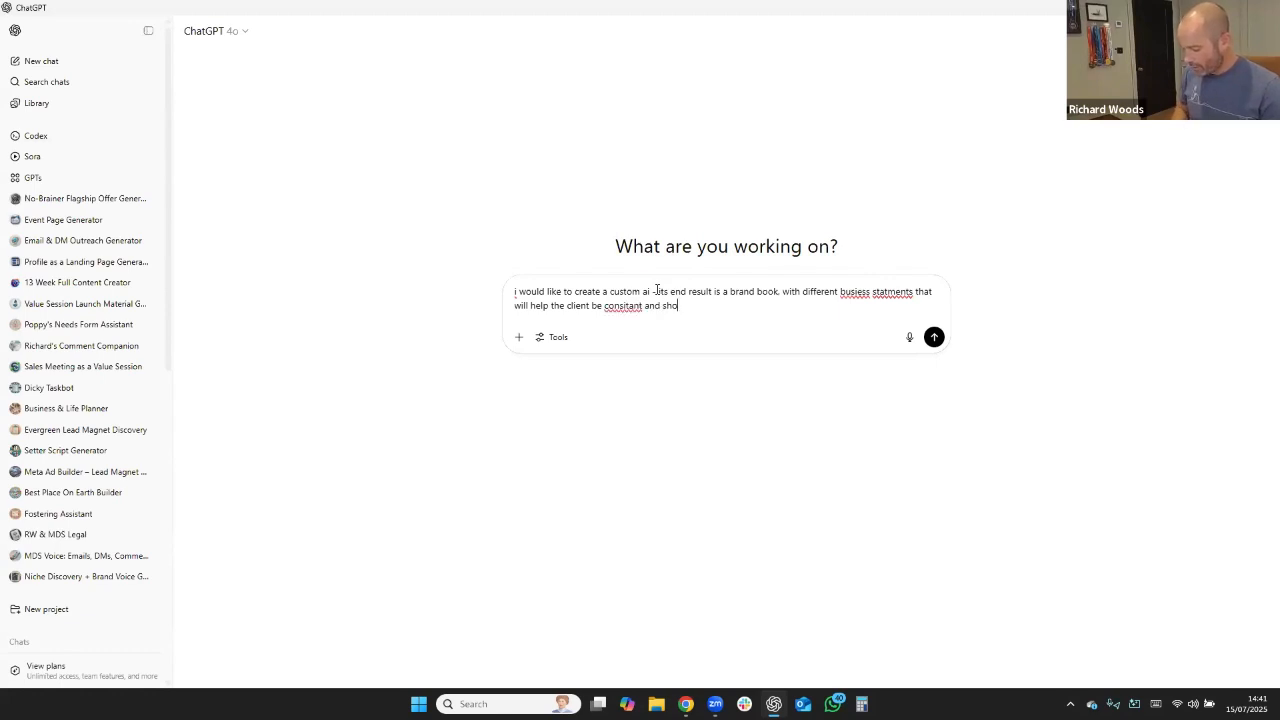
{"action": "type", "text": "w thier "}
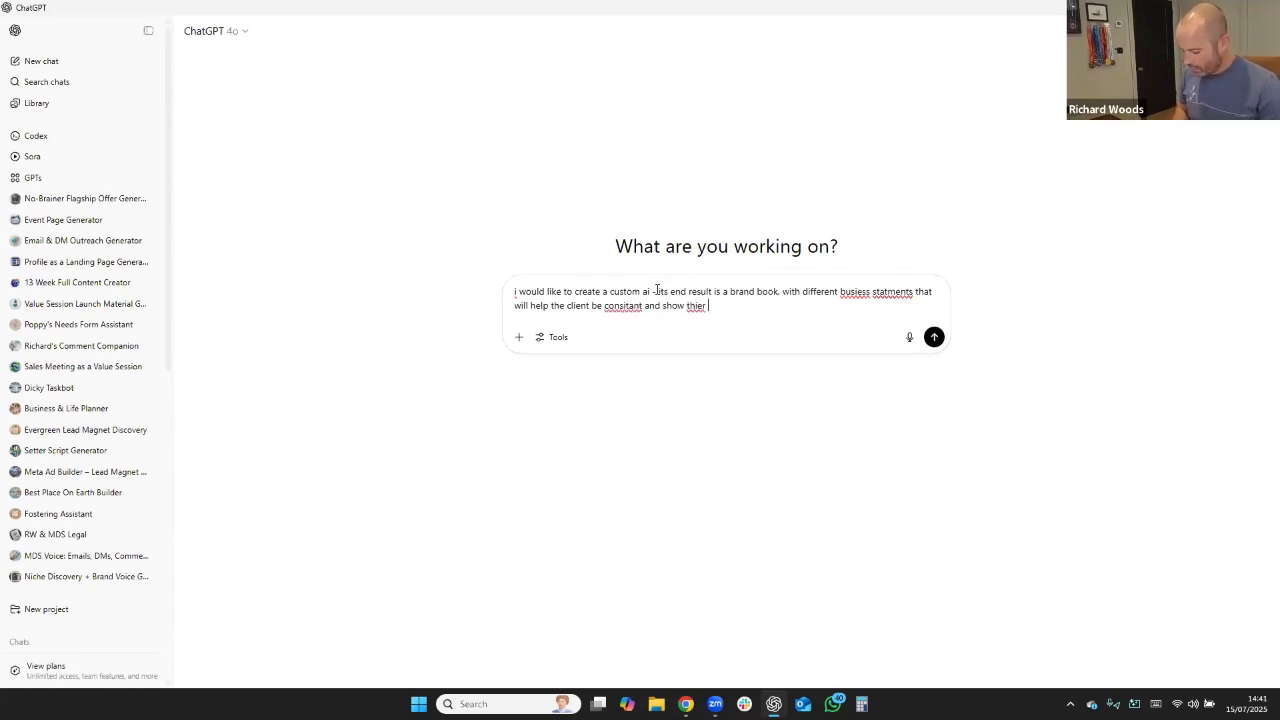
{"action": "type", "text": "voice. vision"}
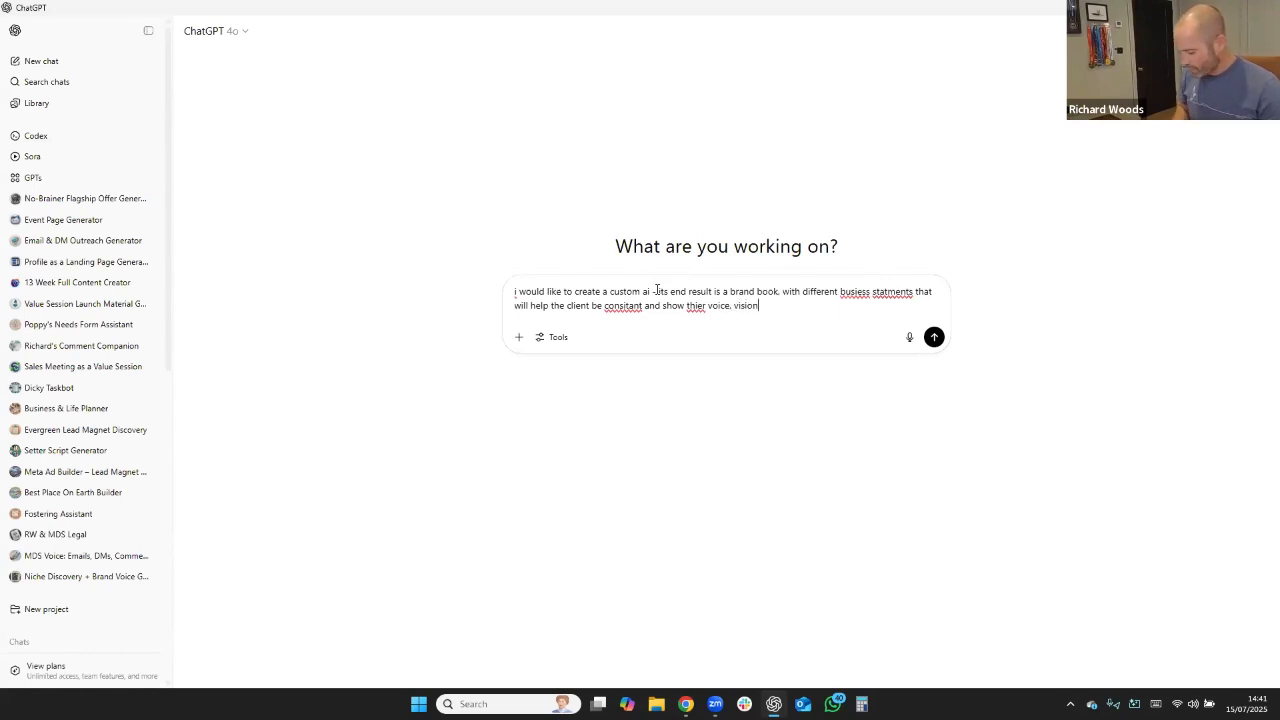
{"action": "type", "text": ", mission."}
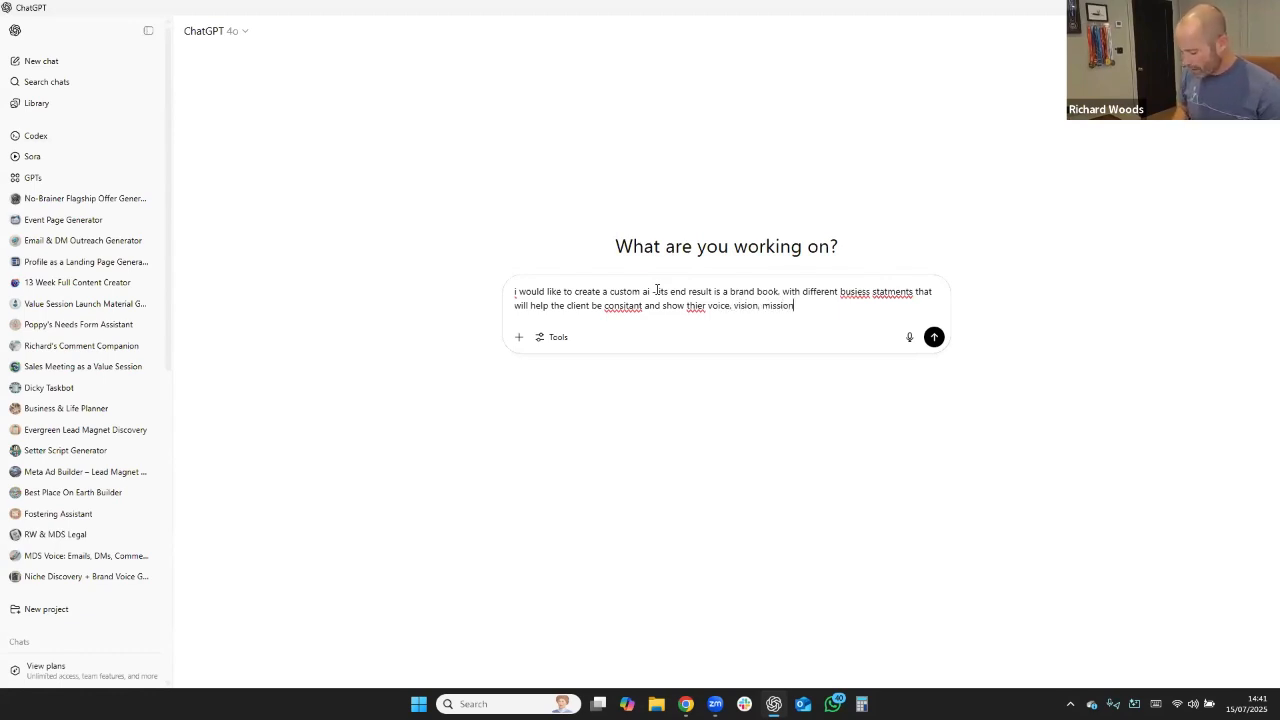
Finish the sentence by asking that the client be consistent and show their voice, vision, mission, target audience.
{"action": "key", "text": "BackSpace"}
{"action": "key", "text": "BackSpace"}
{"action": "type", "text": ", targ"}
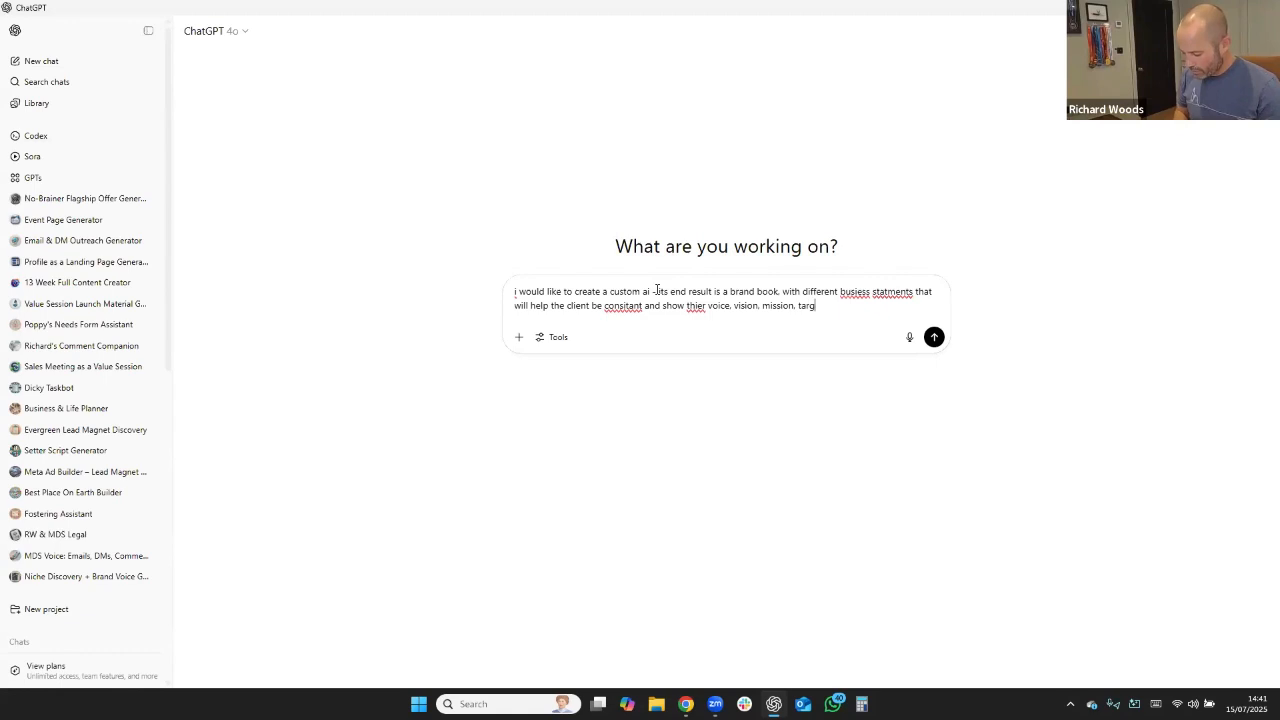
{"action": "type", "text": "et audi"}
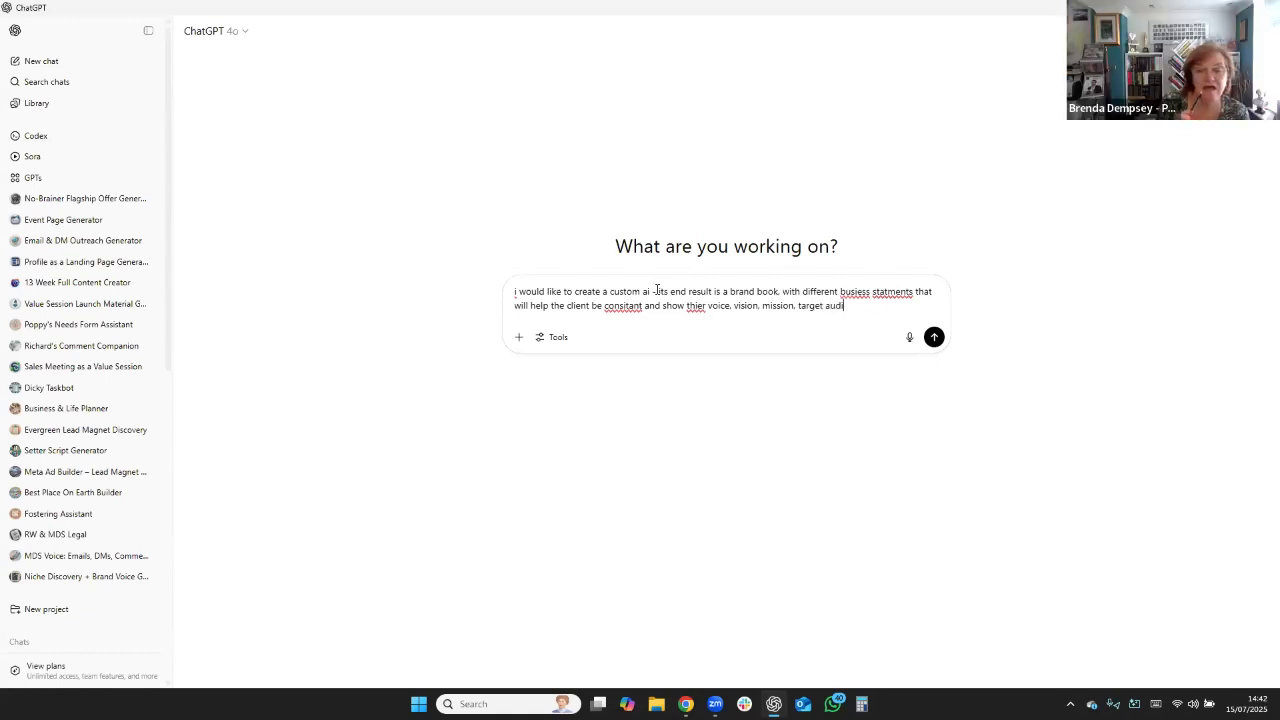
{"action": "type", "text": "nce"}
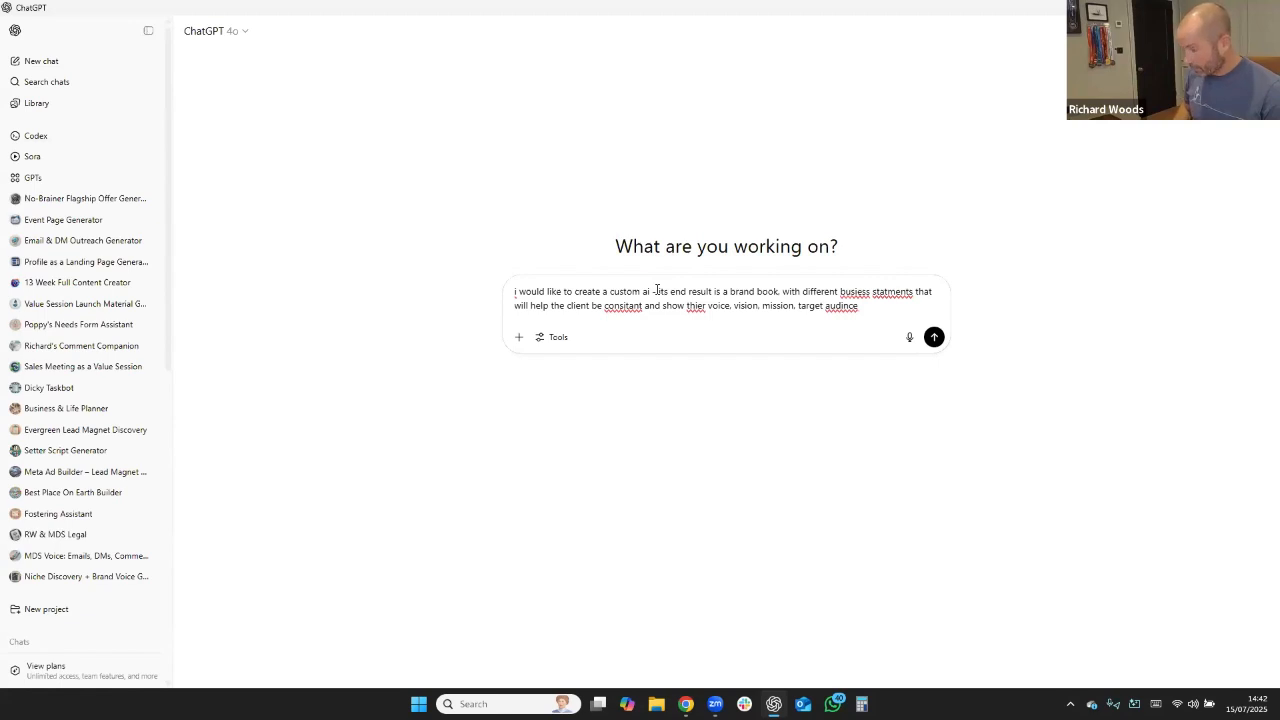
{"action": "type", "text": "."}
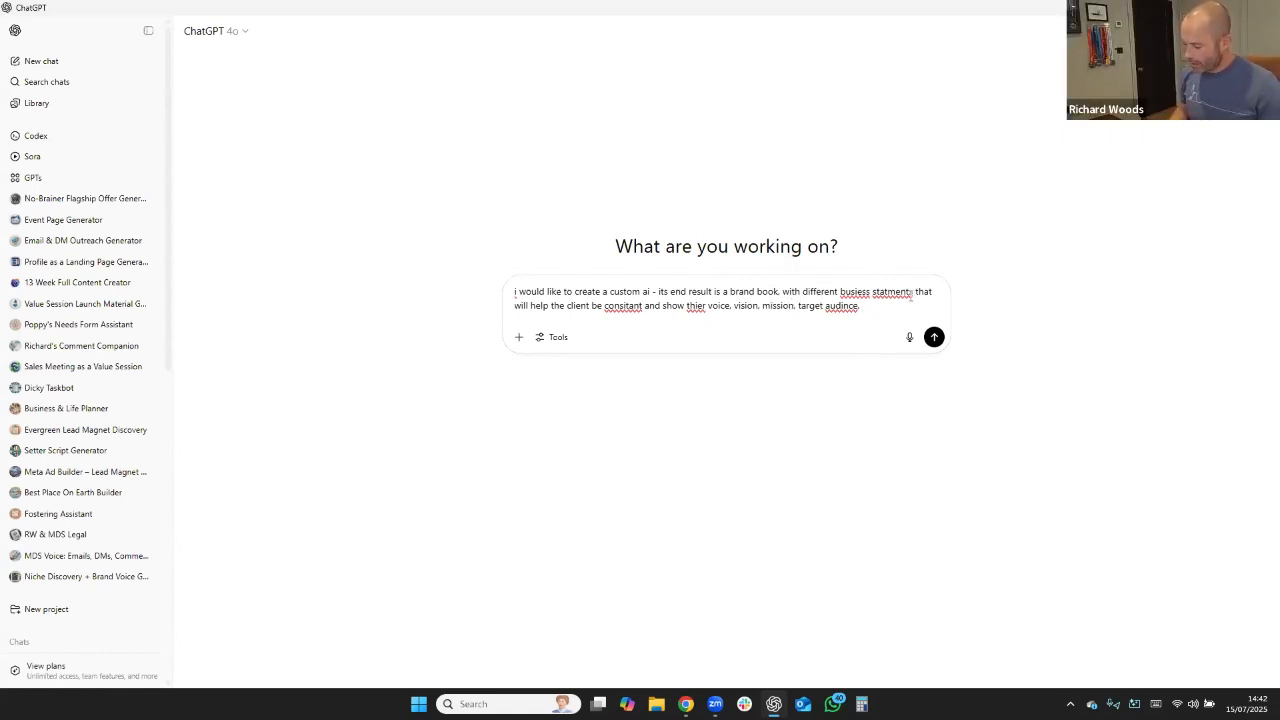
Add a second paragraph: "I want you to create the questions that are asked one by one in the gpt to help you write this.".
{"action": "key", "text": "shift+Return"}
{"action": "key", "text": "shift+Return"}
{"action": "type", "text": "I w"}
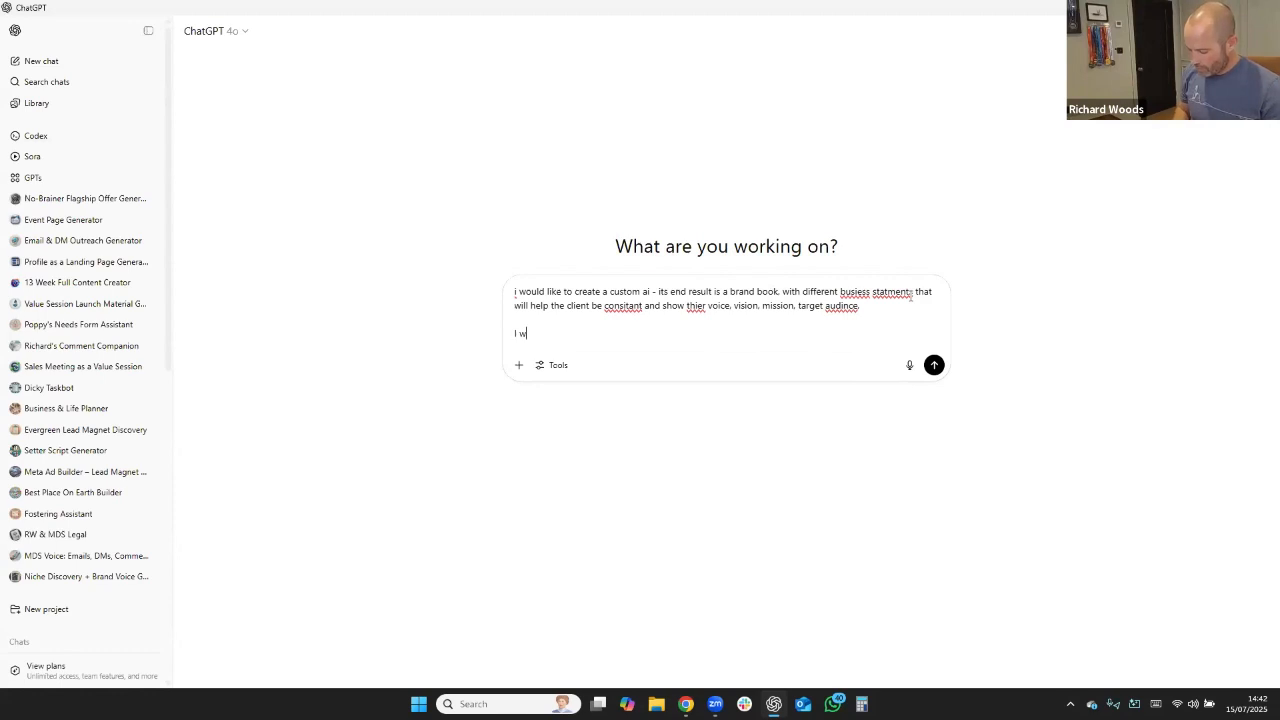
{"action": "type", "text": "ant you to "}
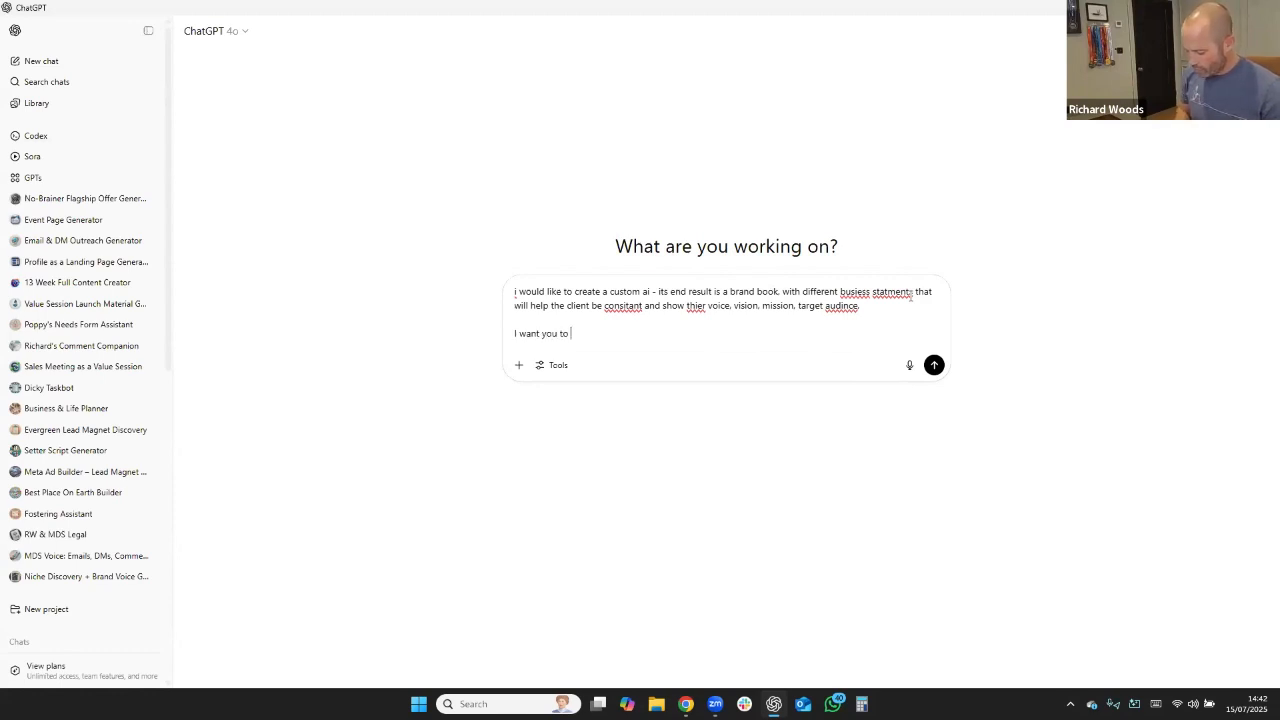
{"action": "type", "text": "create the que"}
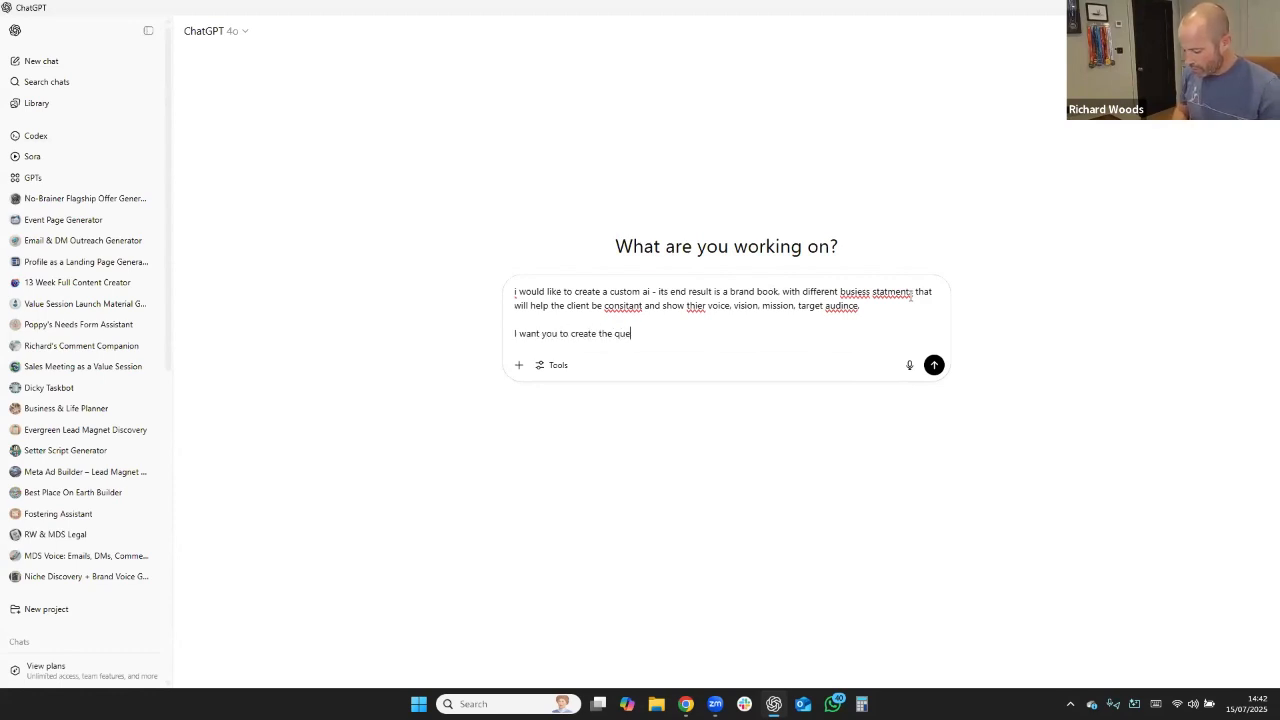
{"action": "type", "text": "stions that a"}
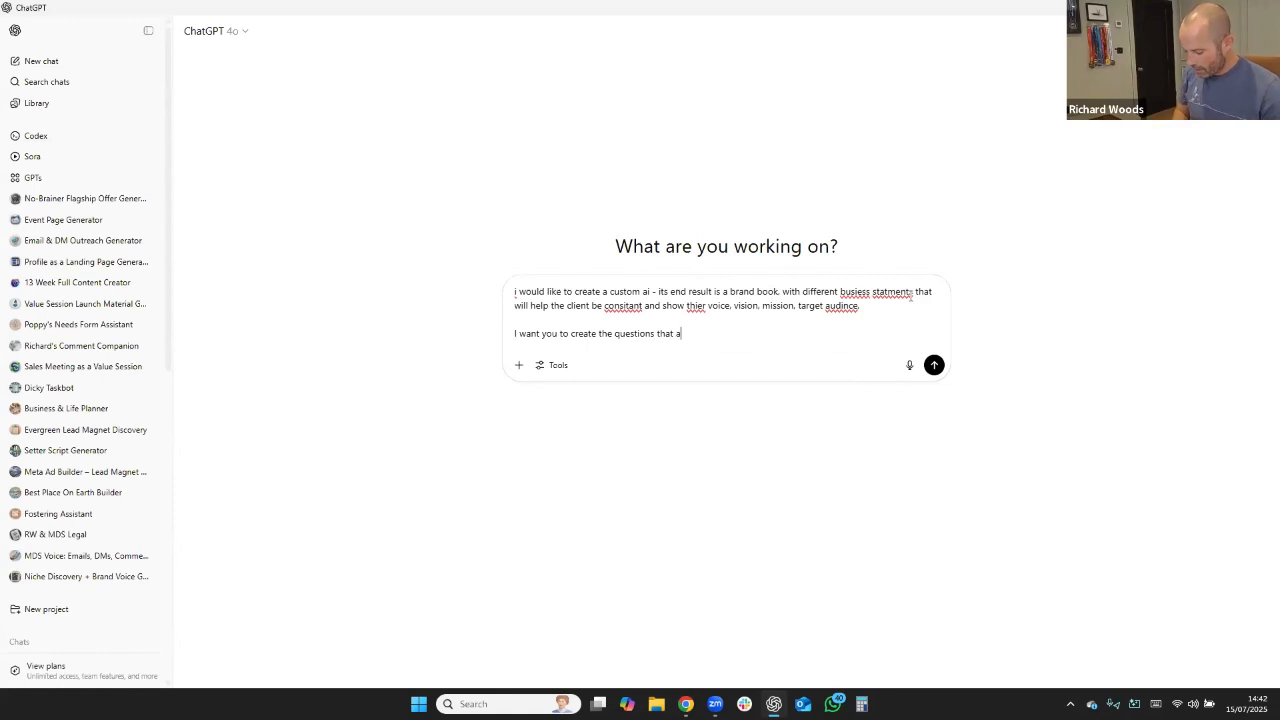
{"action": "type", "text": "re asked on"}
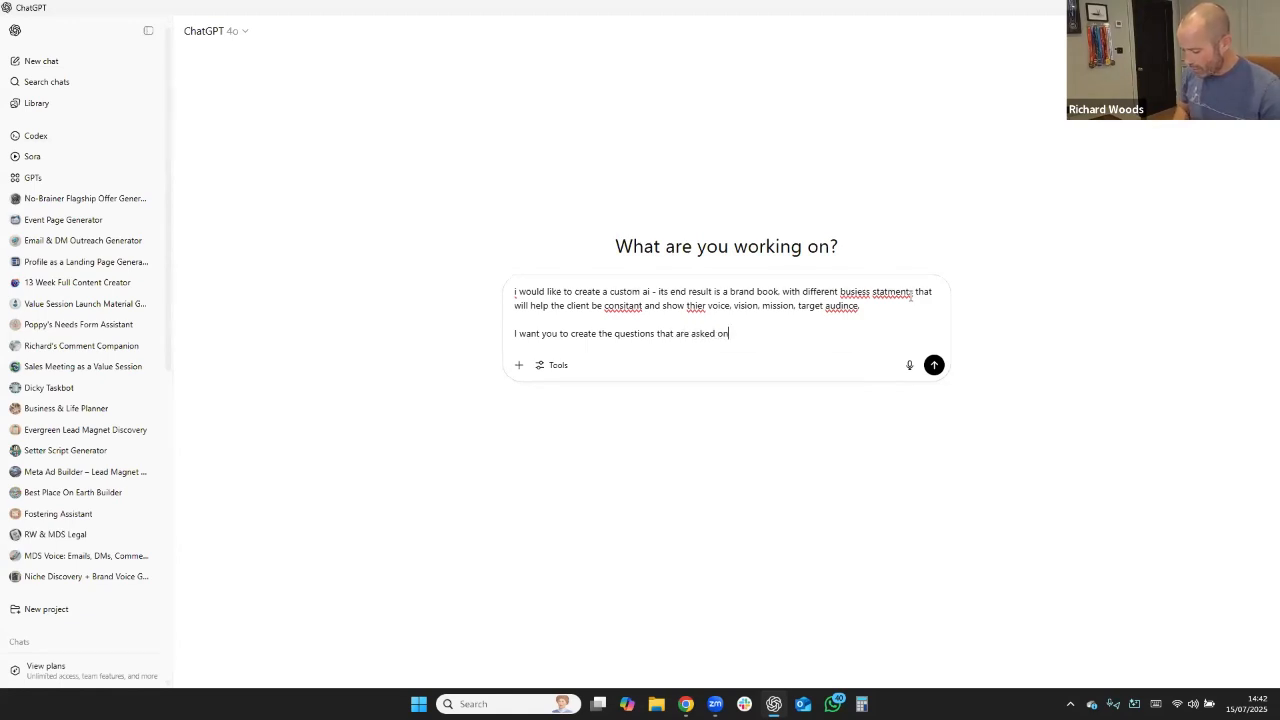
{"action": "type", "text": "e by one in the "}
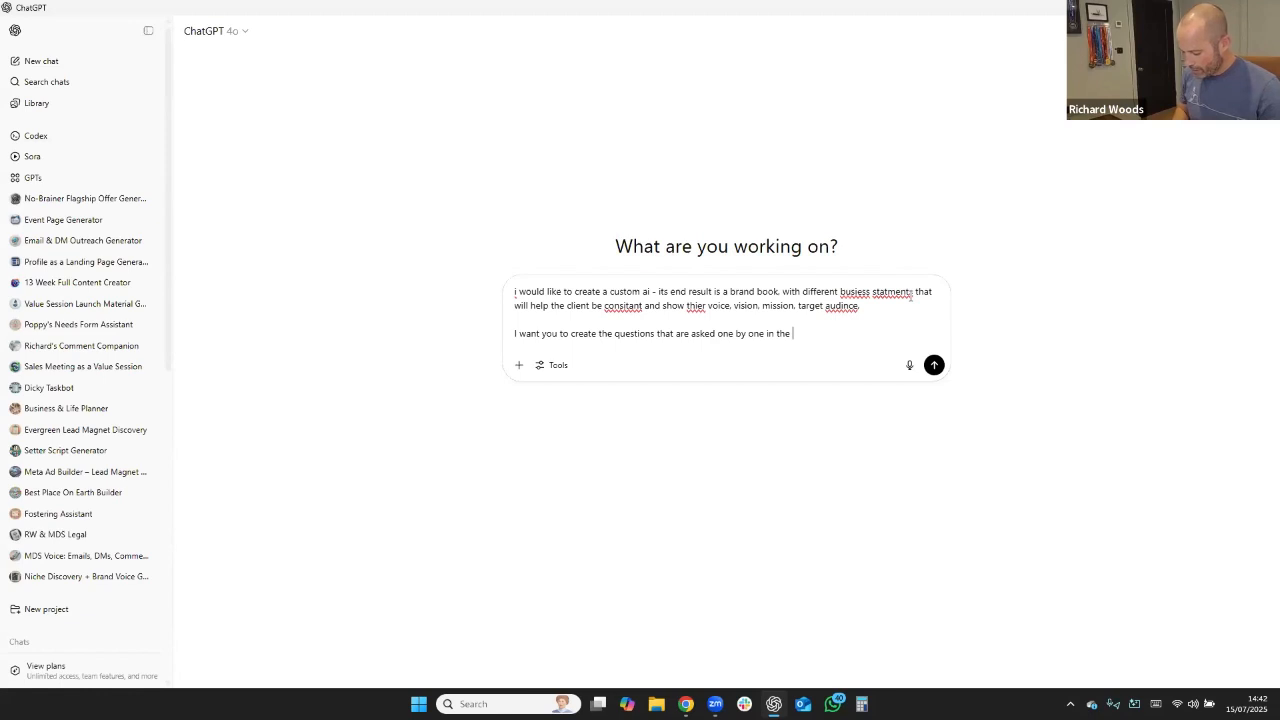
{"action": "type", "text": "gpt "}
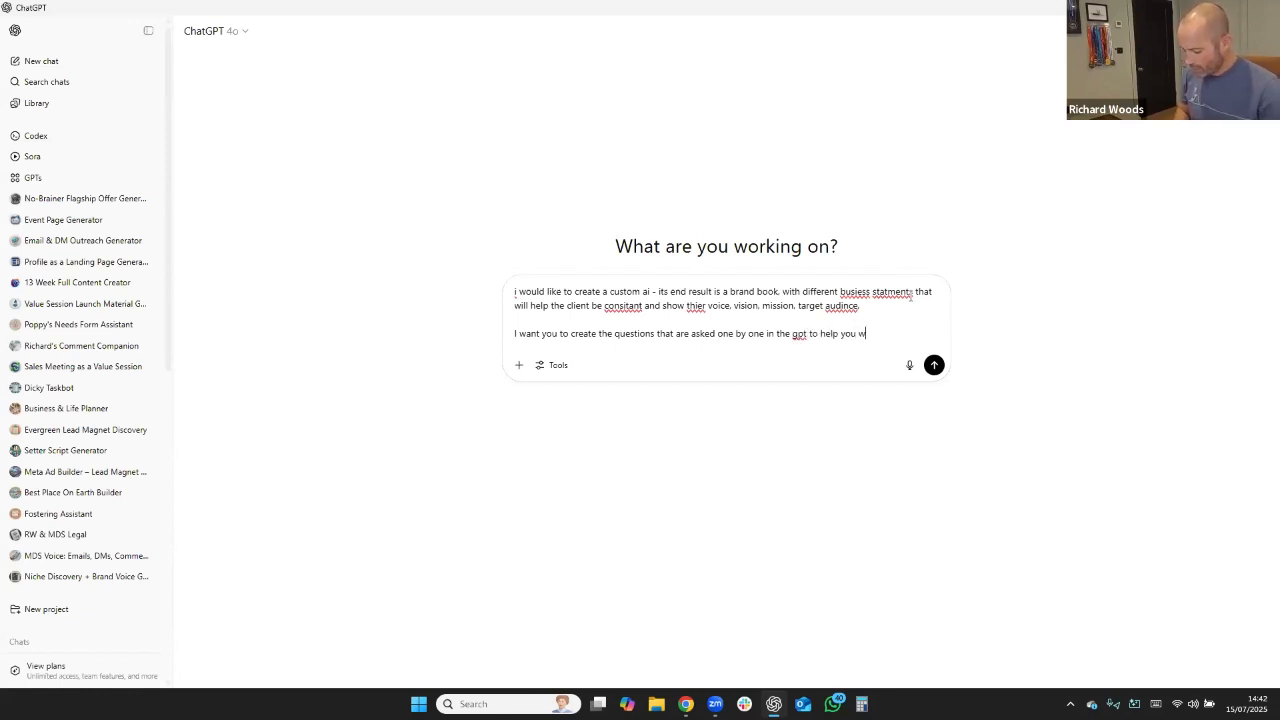
{"action": "type", "text": "to help you write th"}
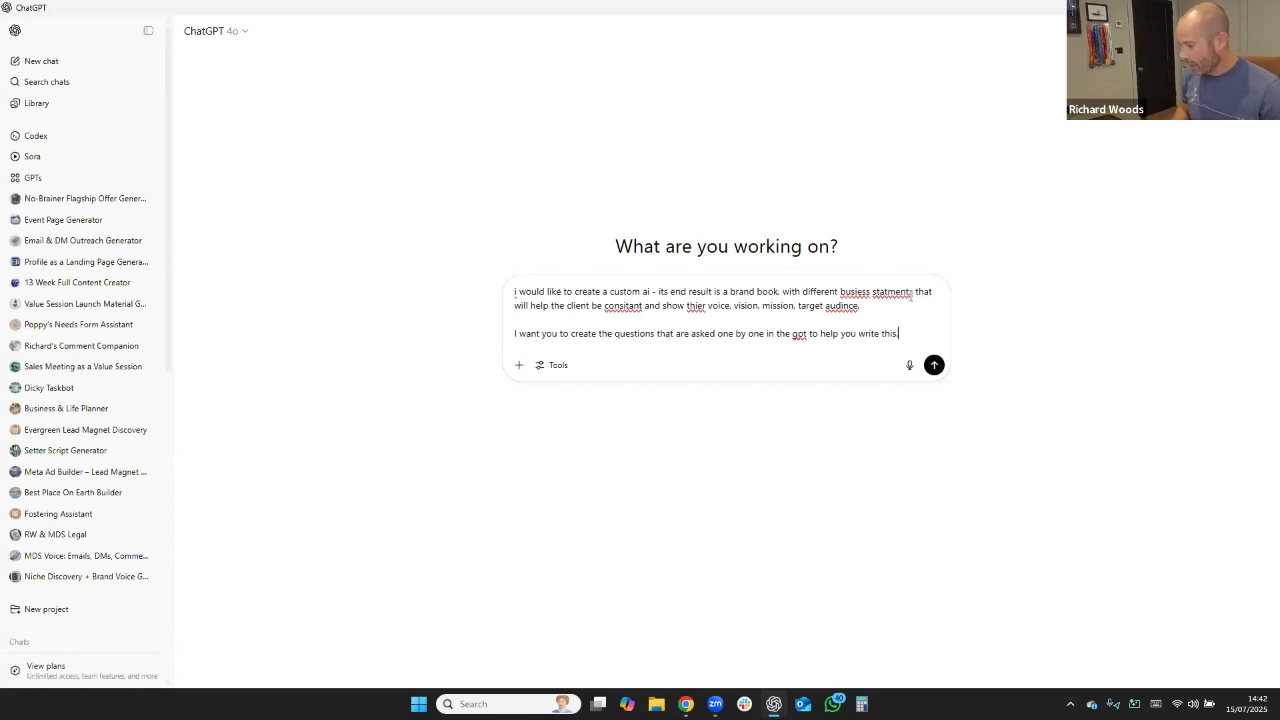
{"action": "type", "text": "is."}
Start a third paragraph in the prompt: "The next step at the end is for the client to copy".
{"action": "key", "text": "shift+Return"}
{"action": "key", "text": "shift+Return"}
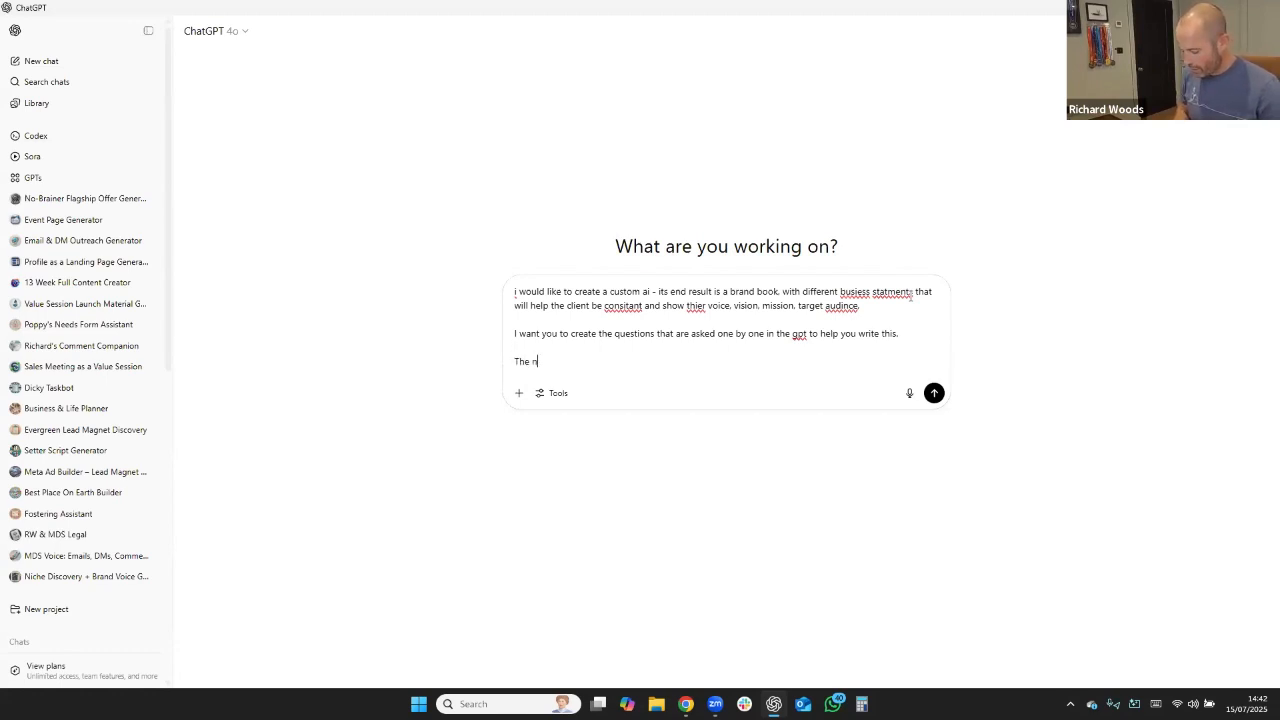
{"action": "type", "text": "The next step at th"}
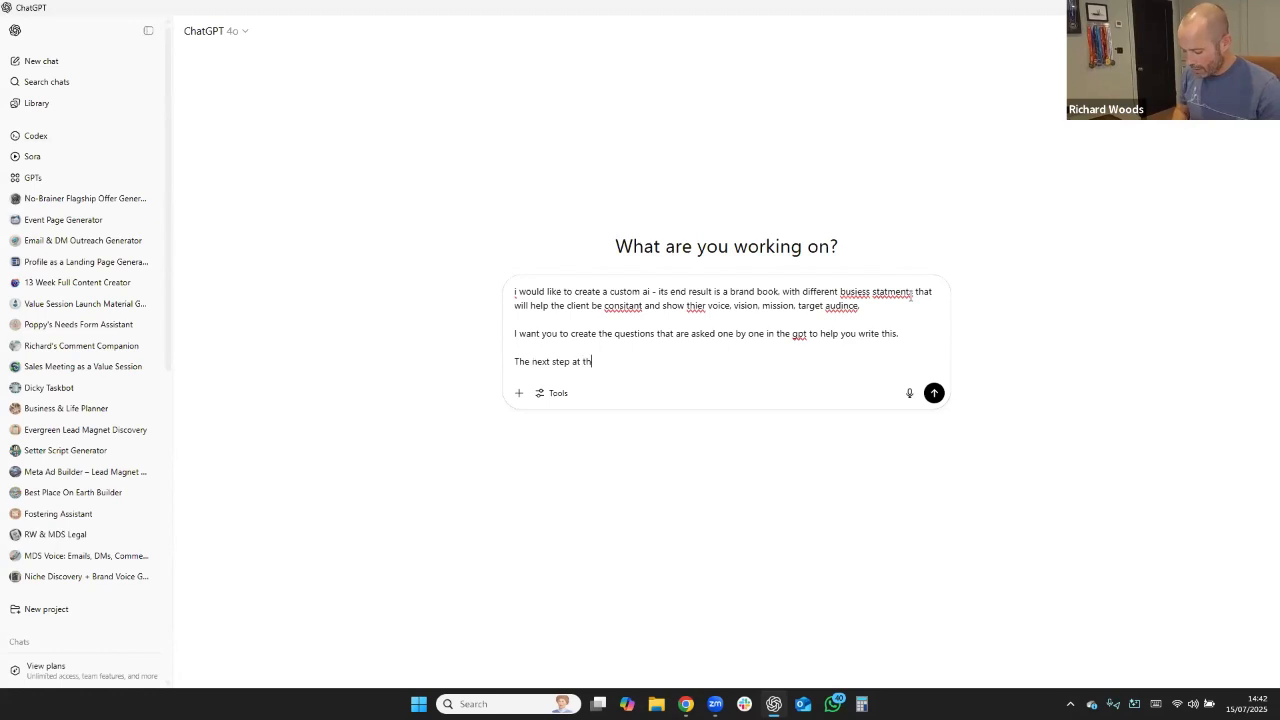
{"action": "type", "text": "e end is for the client to copy "}
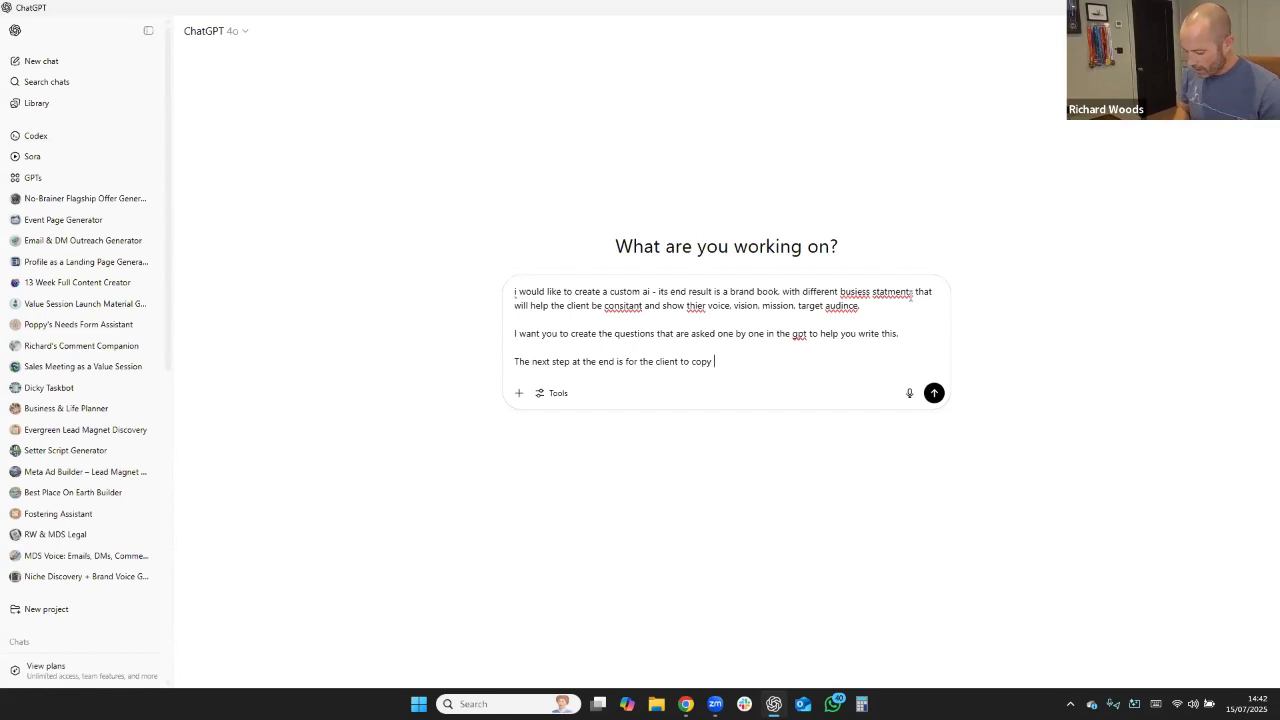
{"action": "type", "text": "and paste into an email and send t"}
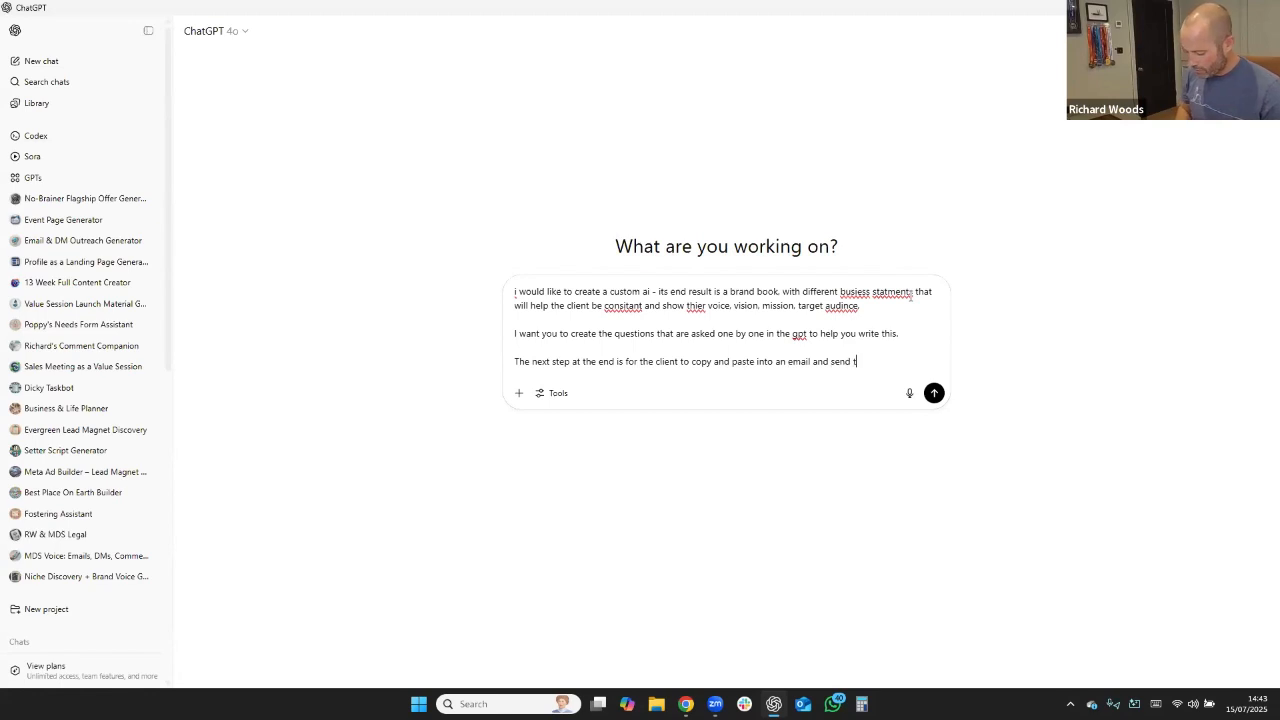
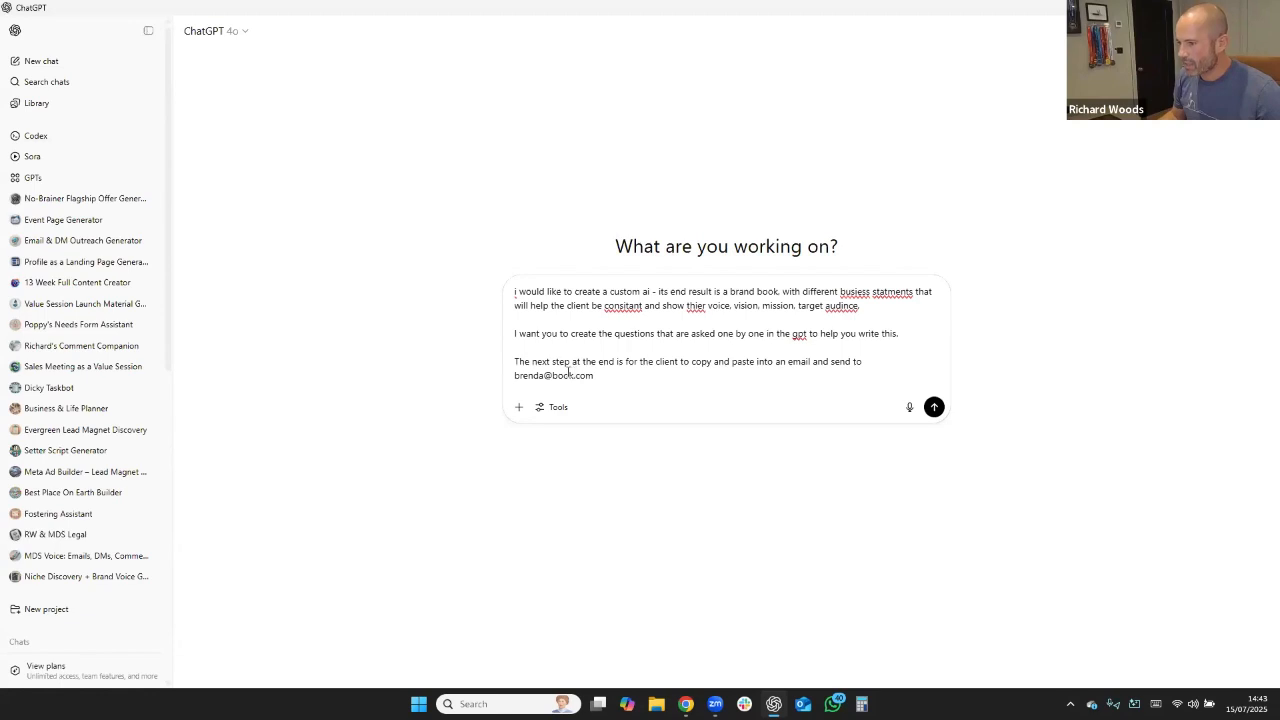
Change the domain name in the recipient's e-mail address to "example" and submit the prompt.
{"action": "left_click_drag", "start_coordinate": [568, 372], "coordinate": [553, 370]}
{"action": "key", "text": "Delete"}
{"action": "key", "text": "Delete"}
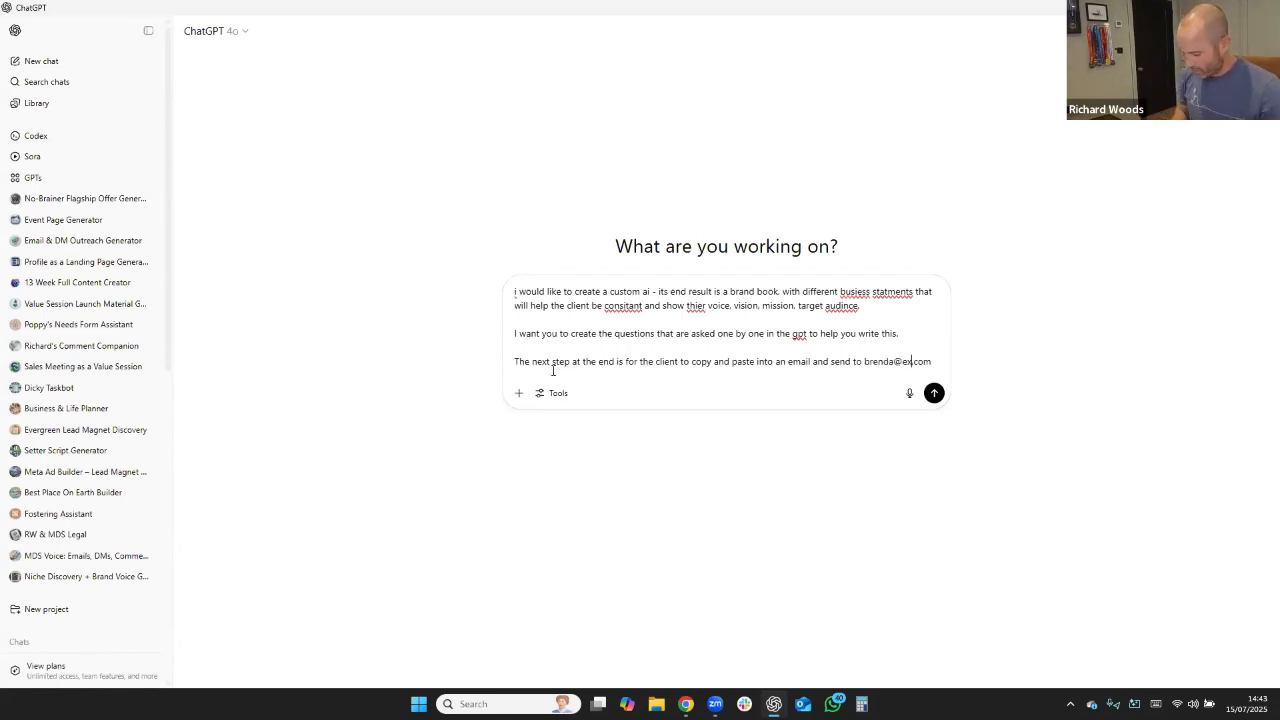
{"action": "type", "text": "example"}
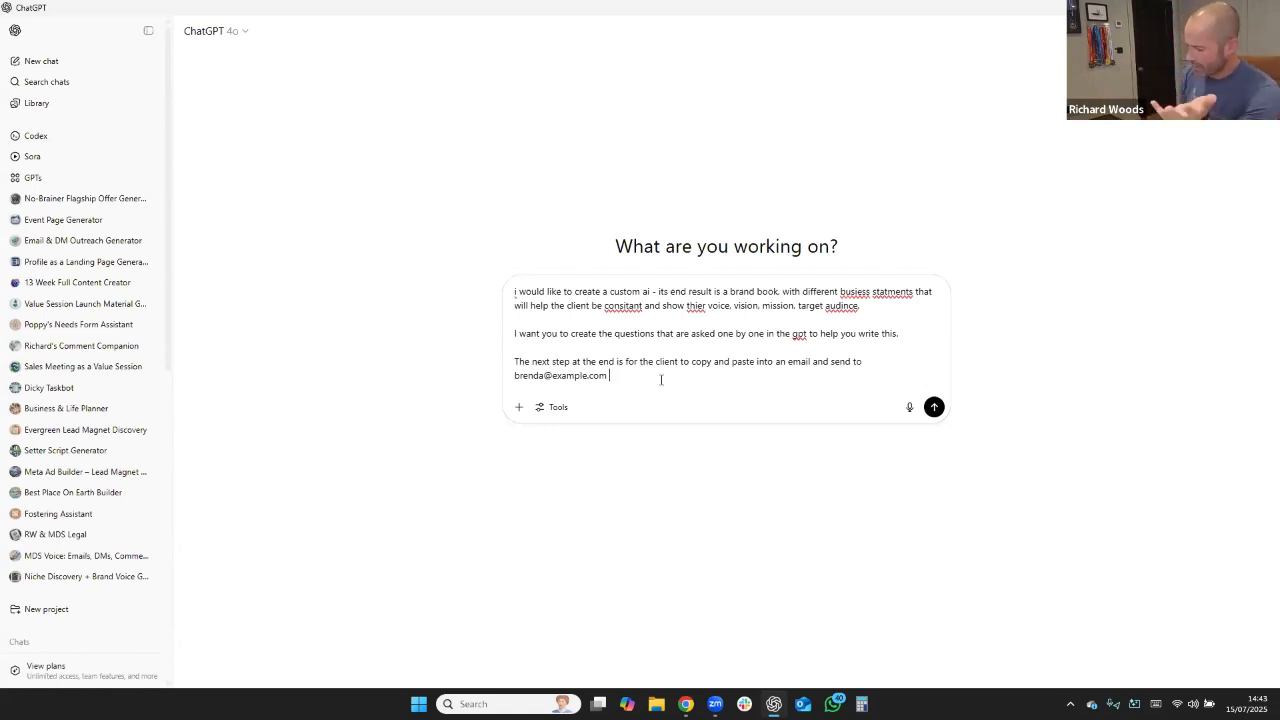
{"action": "key", "text": "Return"}
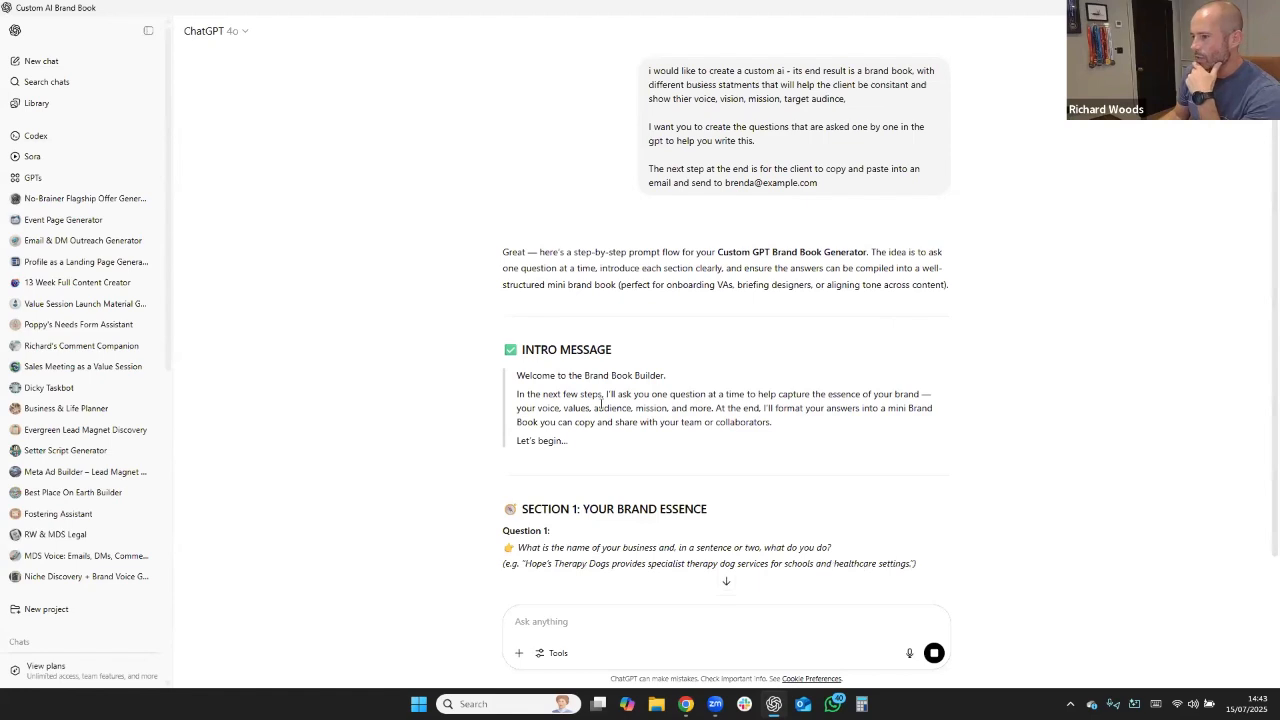
Read through the generated brand book flow, from the intro message and question sections to the final output instructions.
{"action": "scroll", "coordinate": [854, 451], "scroll_direction": "down", "scroll_amount": 3}
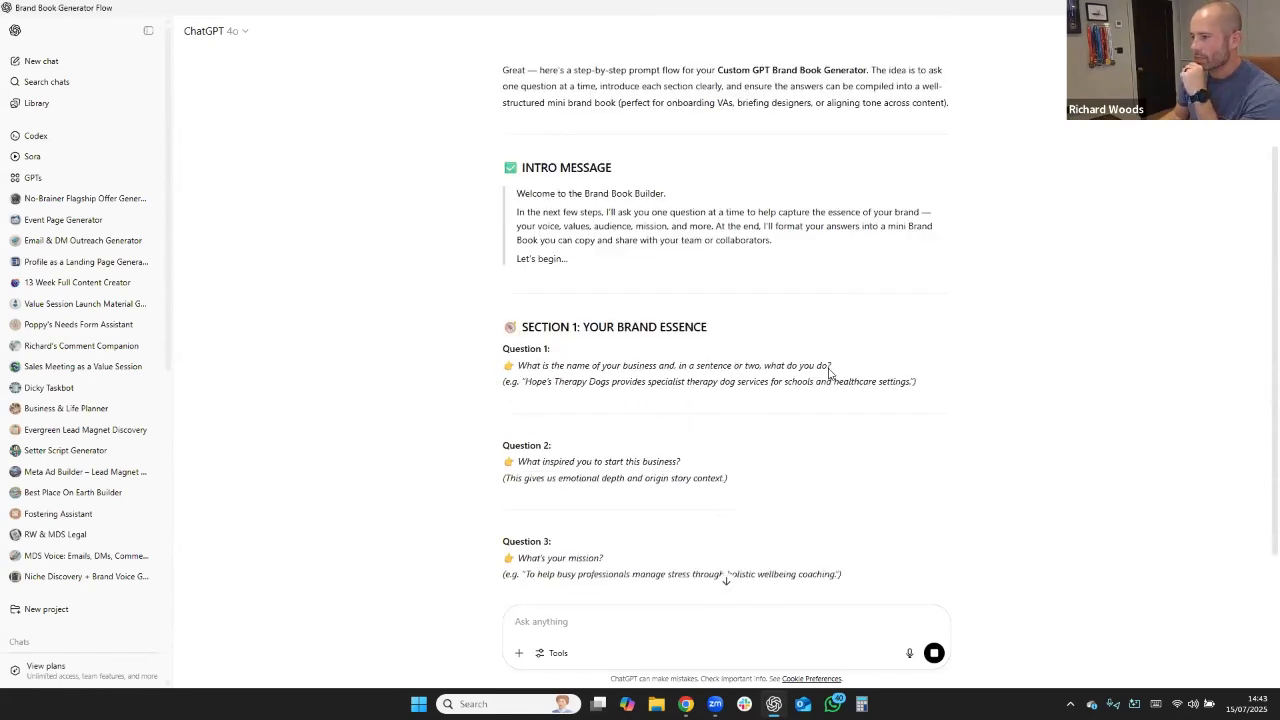
{"action": "scroll", "coordinate": [886, 400], "scroll_direction": "down", "scroll_amount": 2}
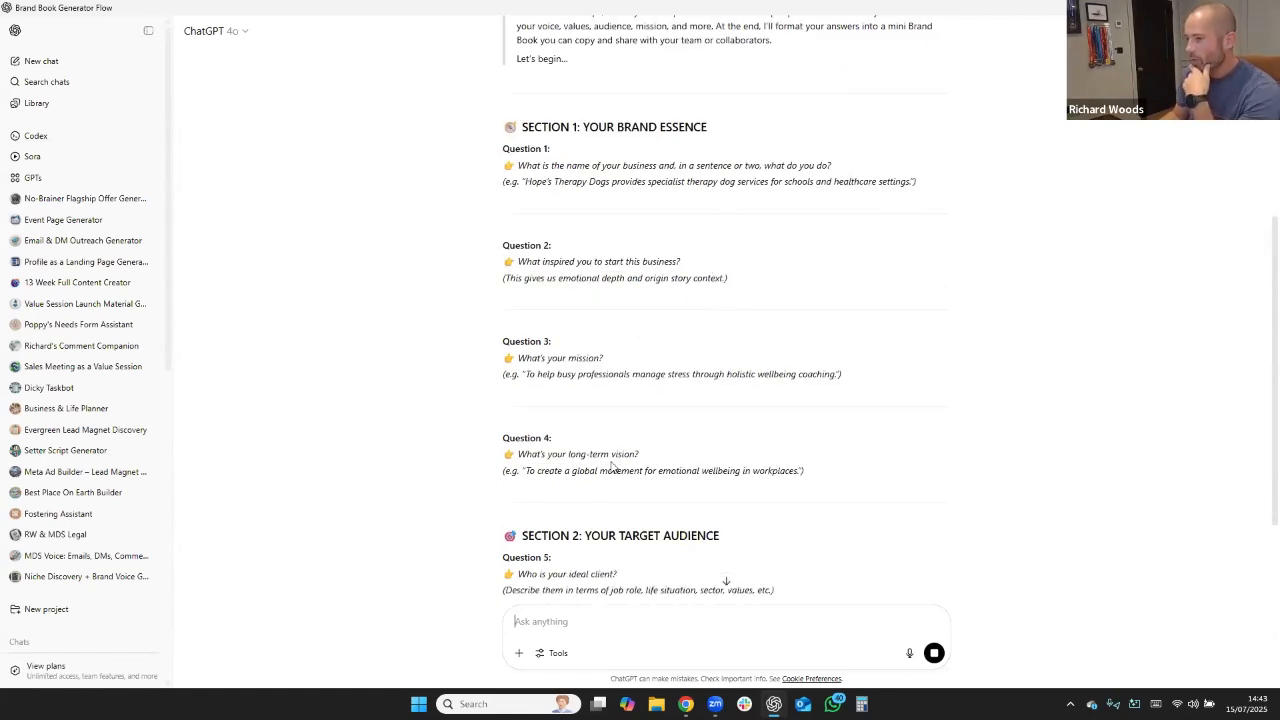
{"action": "scroll", "coordinate": [655, 460], "scroll_direction": "down", "scroll_amount": 2}
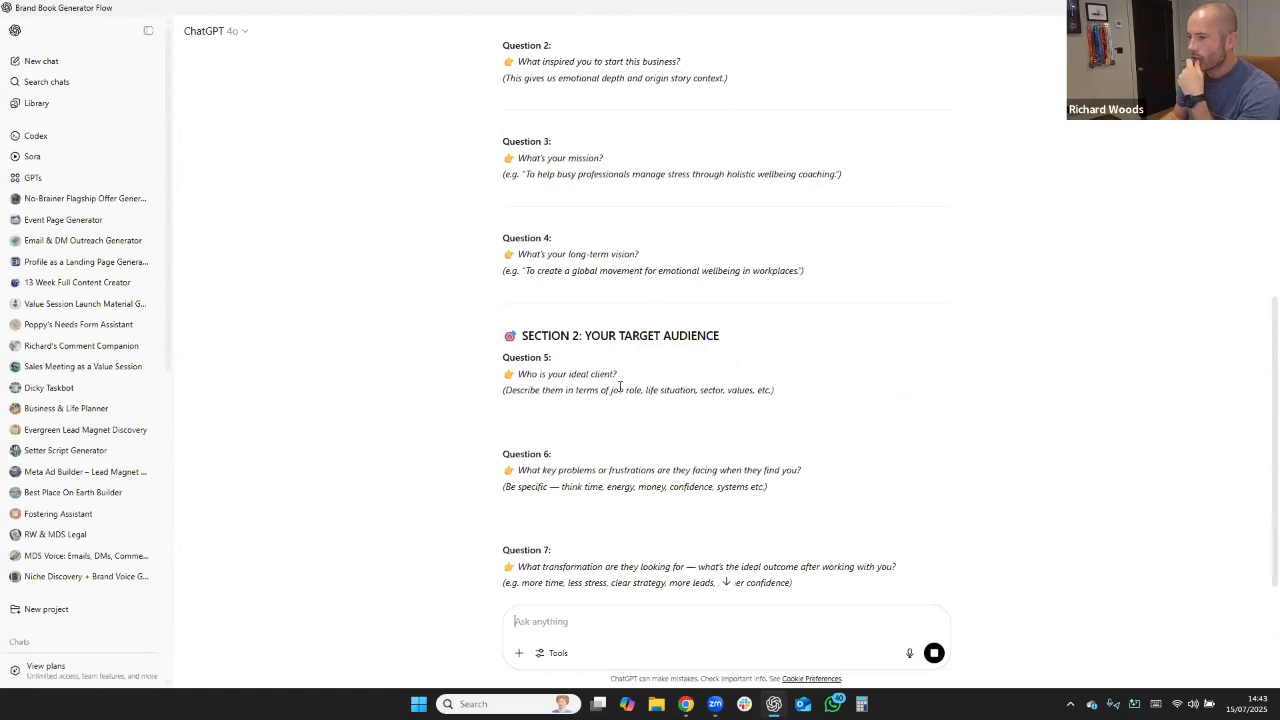
{"action": "scroll", "coordinate": [728, 421], "scroll_direction": "down", "scroll_amount": 1}
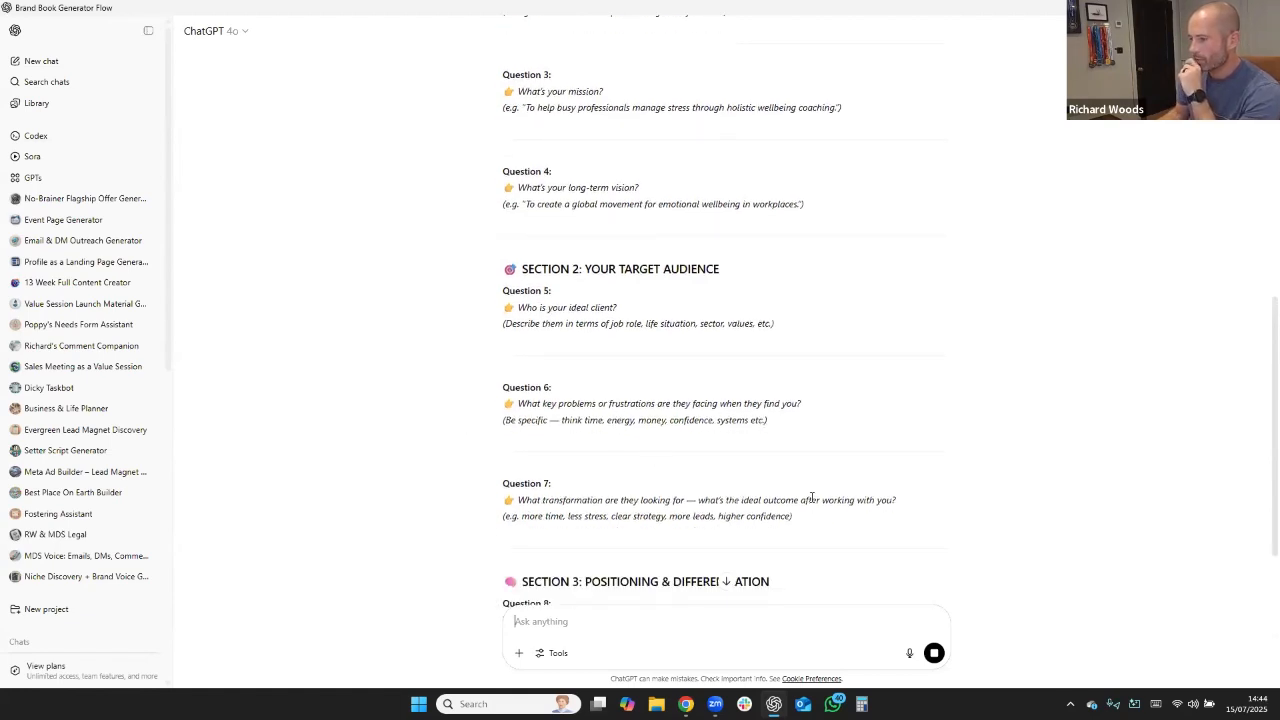
{"action": "scroll", "coordinate": [978, 522], "scroll_direction": "down", "scroll_amount": 2}
{"action": "scroll", "coordinate": [911, 477], "scroll_direction": "down", "scroll_amount": 2}
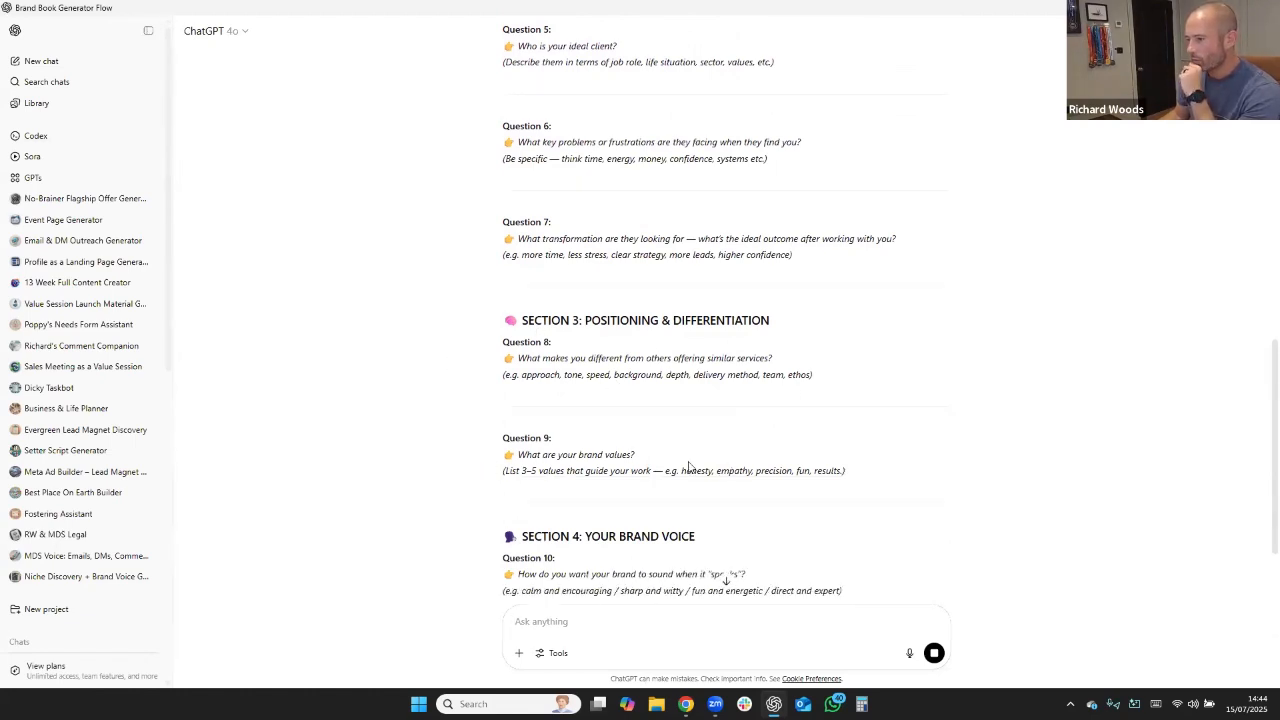
{"action": "scroll", "coordinate": [893, 519], "scroll_direction": "down", "scroll_amount": 3}
{"action": "scroll", "coordinate": [877, 509], "scroll_direction": "down", "scroll_amount": 1}
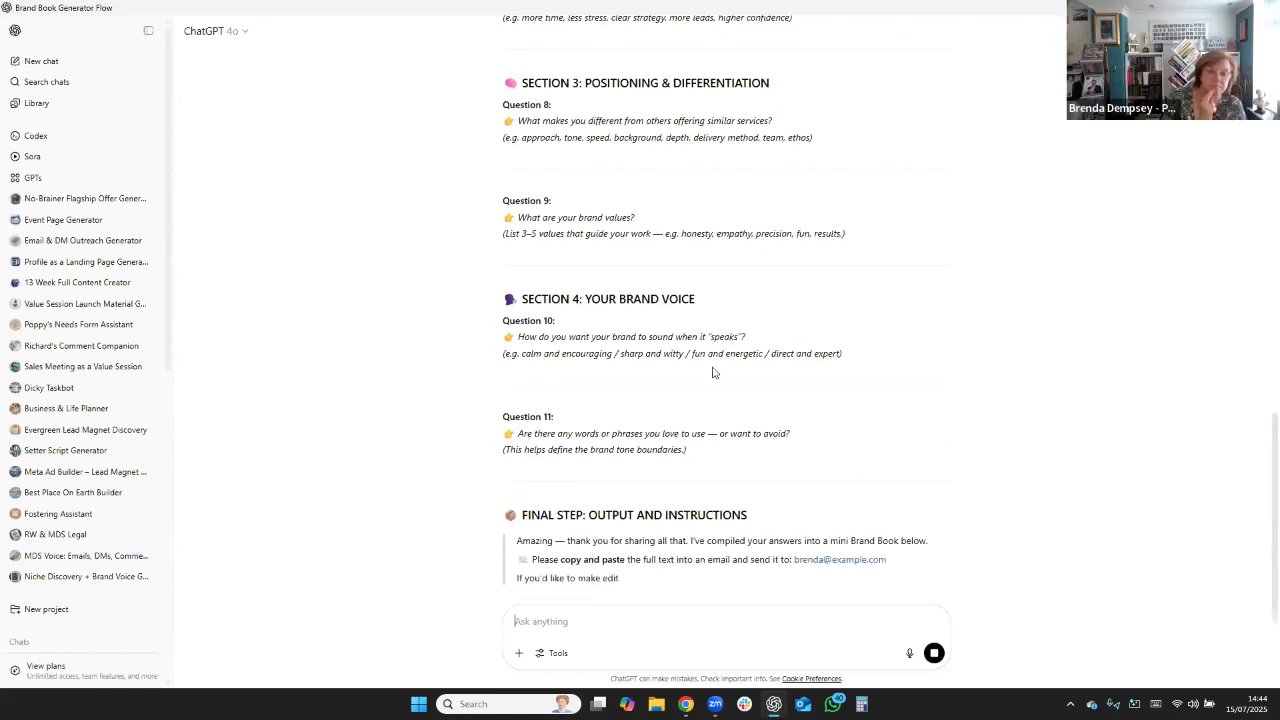
{"action": "scroll", "coordinate": [811, 449], "scroll_direction": "down", "scroll_amount": 1}
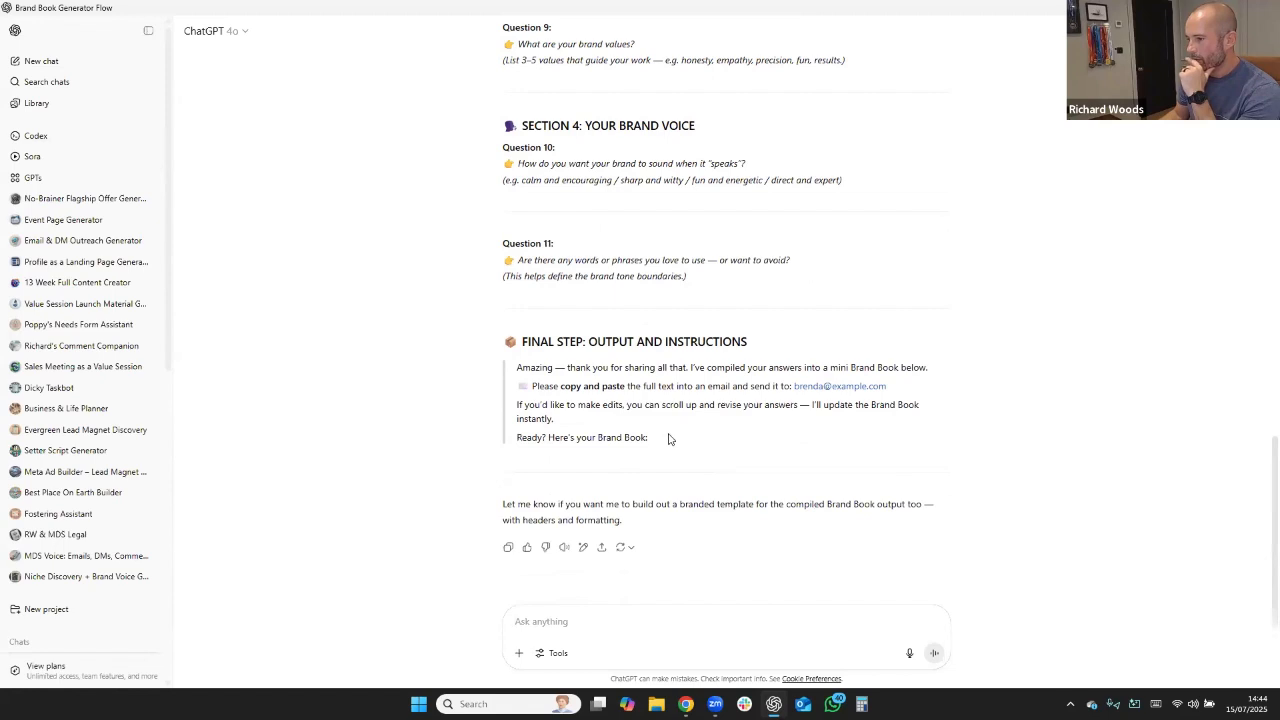
{"action": "left_click_drag", "start_coordinate": [669, 438], "coordinate": [498, 350]}
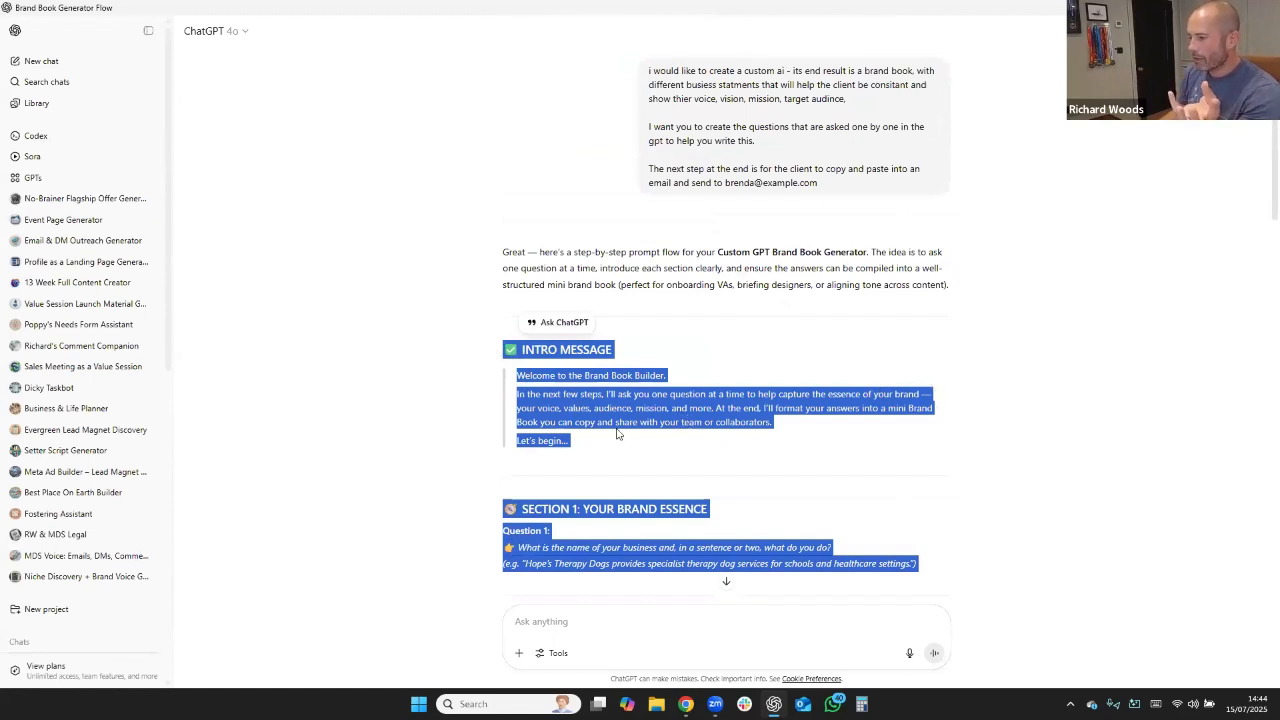
Ask the follow-up question "how can we make this shorter and fast for the cluent to dio".
{"action": "left_click", "coordinate": [543, 614]}
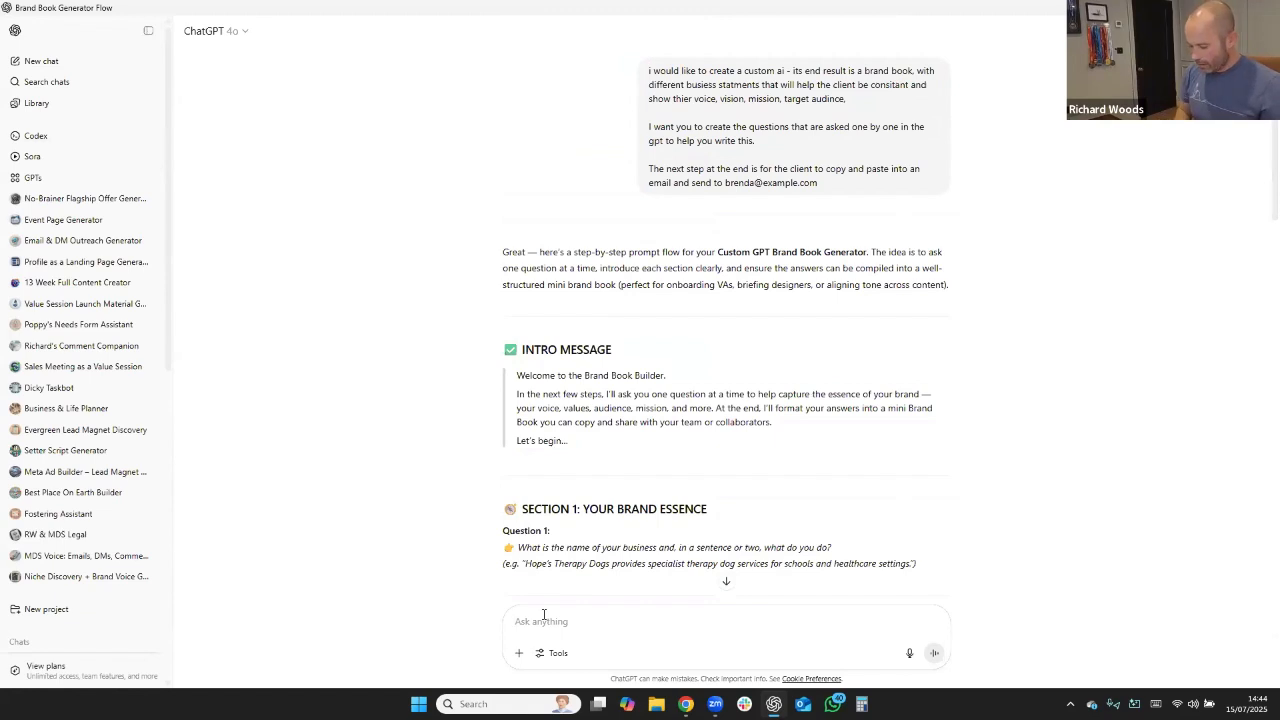
{"action": "type", "text": "how can we m"}
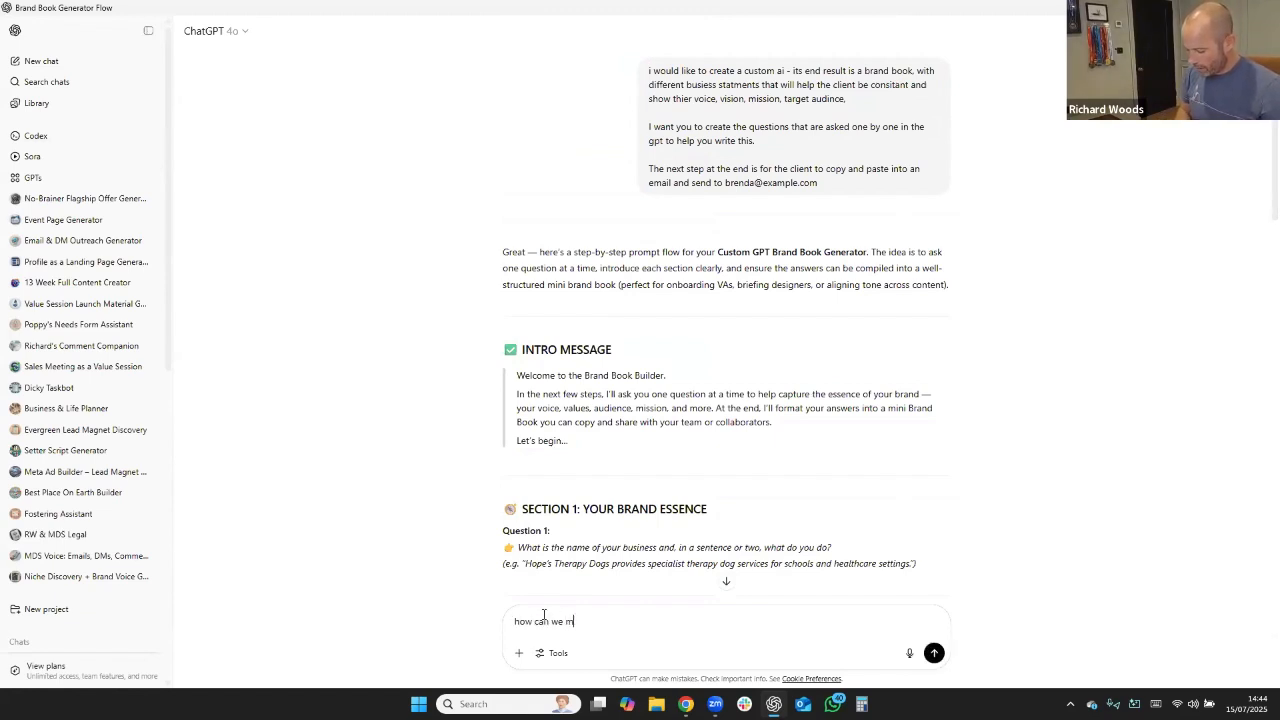
{"action": "type", "text": "ake this shorter and fast fo"}
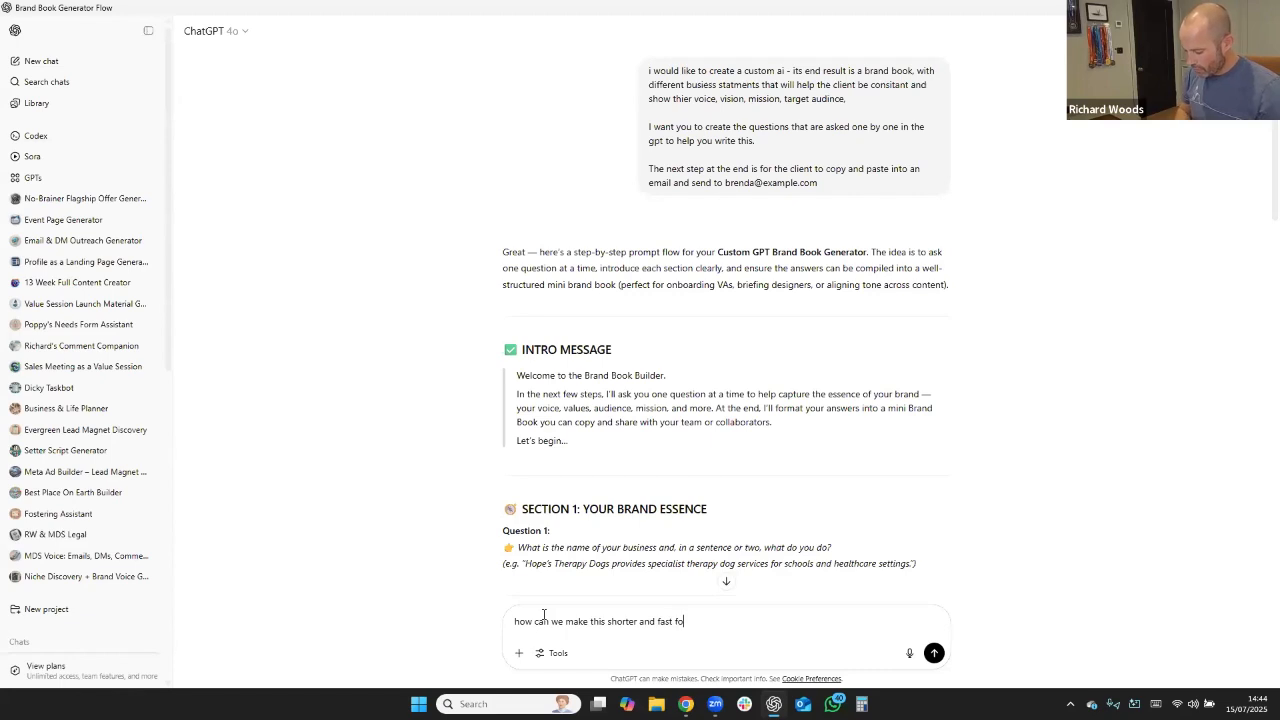
{"action": "type", "text": "r the cluent to dio"}
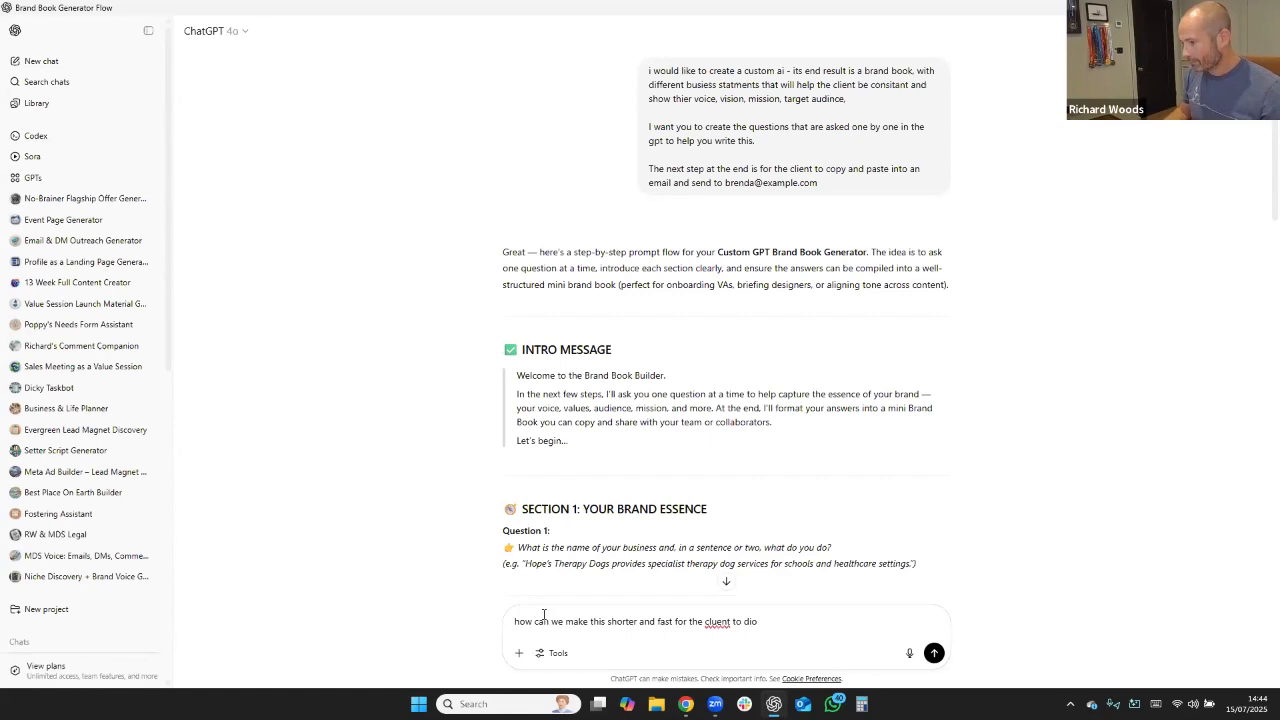
{"action": "key", "text": "Return"}
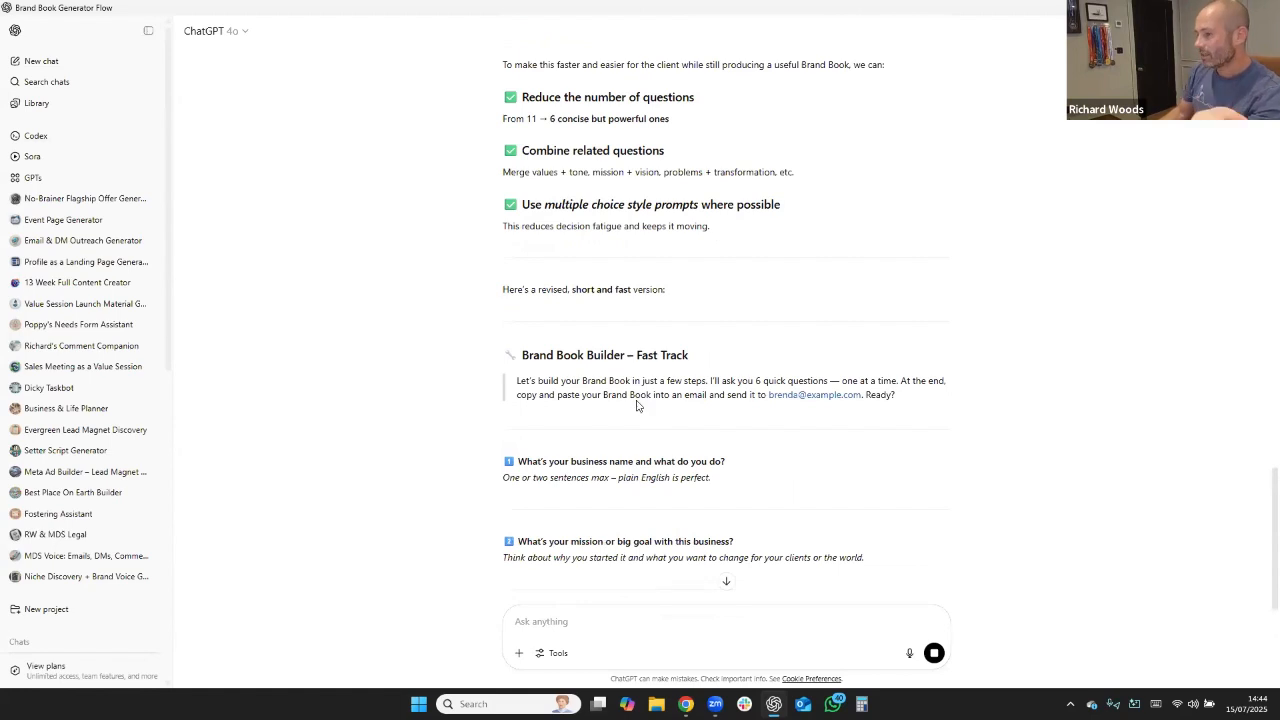
Copy the revised Brand Book Builder – Fast Track text, from its heading through the end of the Final Step section.
{"action": "scroll", "coordinate": [636, 405], "scroll_direction": "down", "scroll_amount": 1}
{"action": "scroll", "coordinate": [632, 416], "scroll_direction": "down", "scroll_amount": 3}
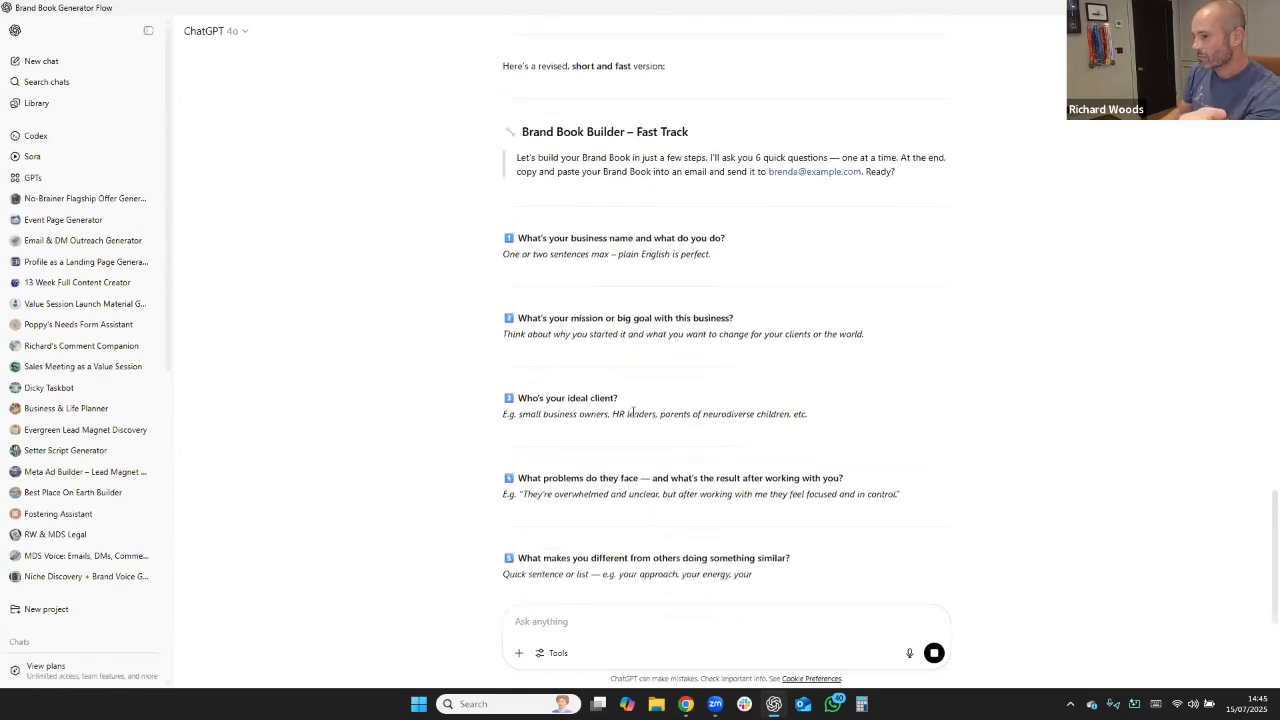
{"action": "scroll", "coordinate": [632, 417], "scroll_direction": "up", "scroll_amount": 3}
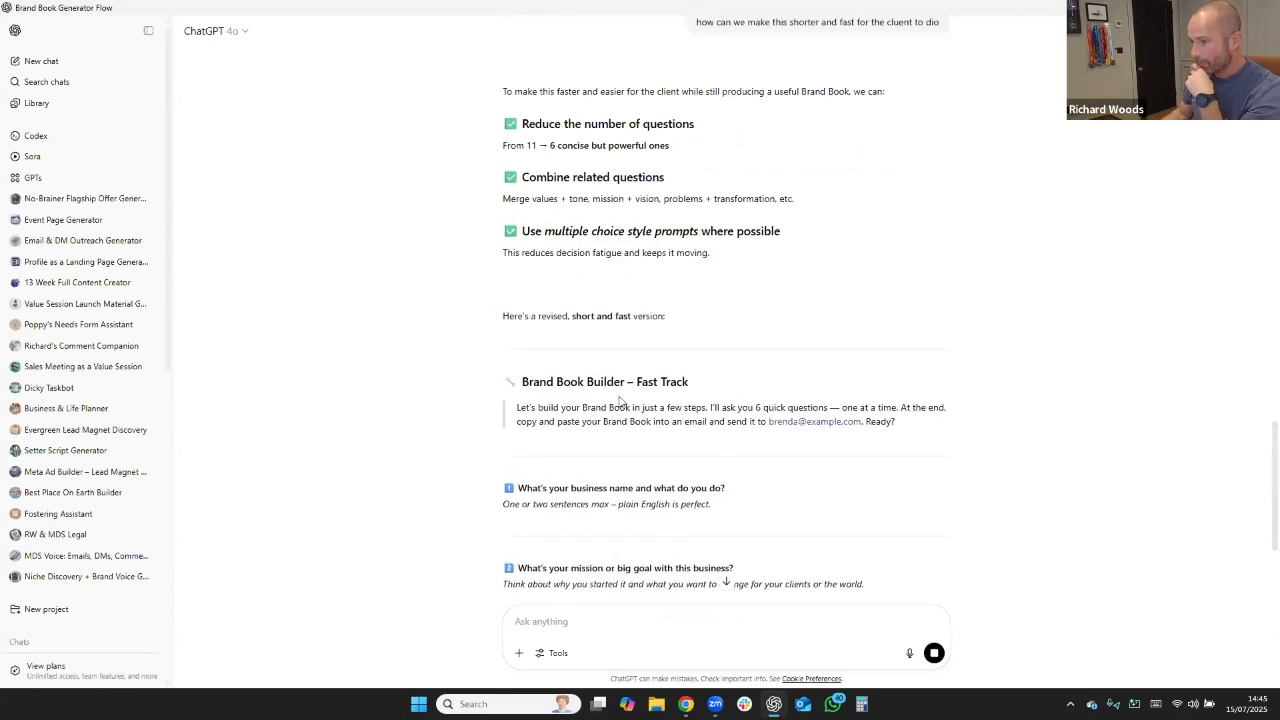
{"action": "left_click_drag", "start_coordinate": [500, 379], "coordinate": [570, 515]}
{"action": "left_click_drag", "start_coordinate": [744, 375], "coordinate": [921, 494]}
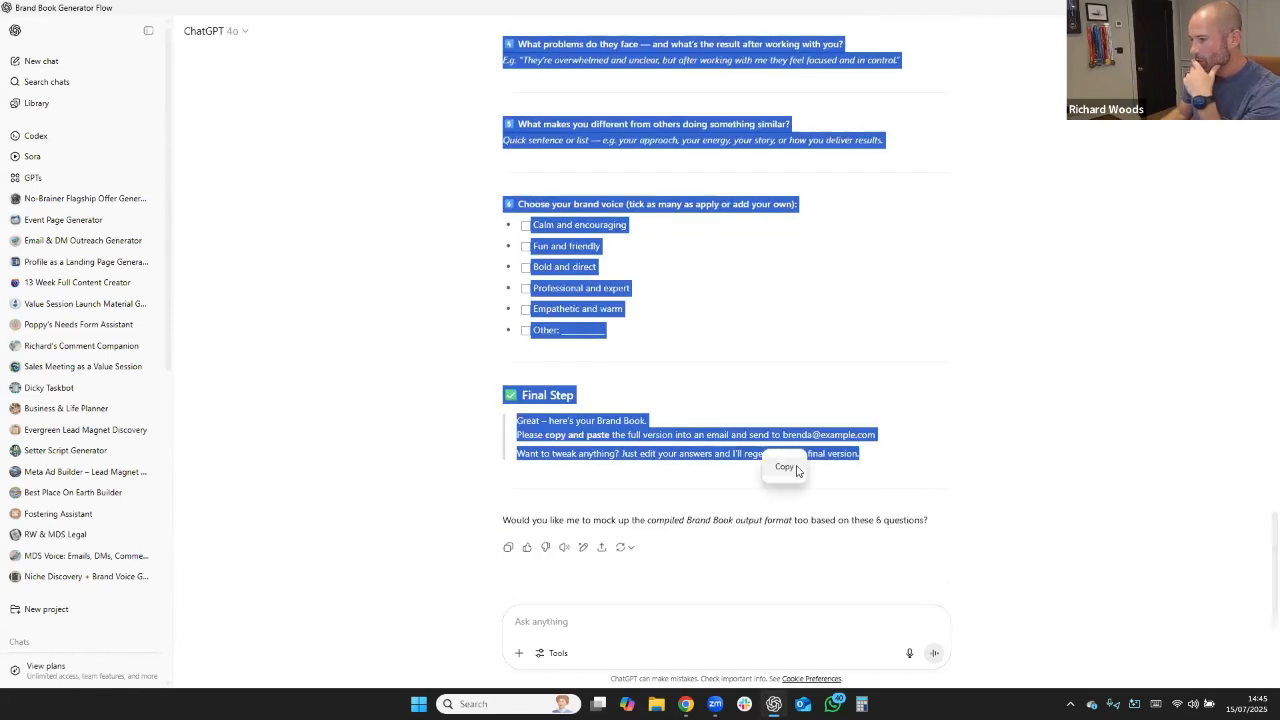
Create a new custom GPT and open its manual configuration form.
{"action": "left_click", "coordinate": [30, 178]}
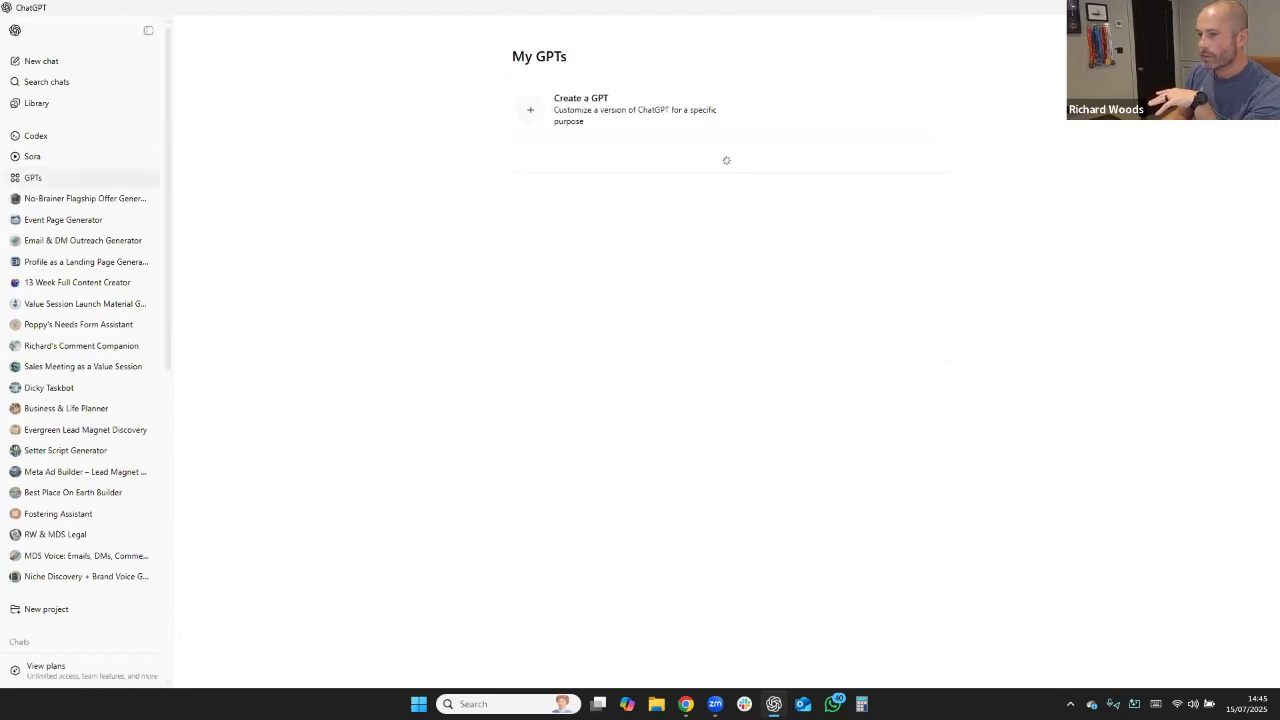
{"action": "left_click", "coordinate": [30, 178]}
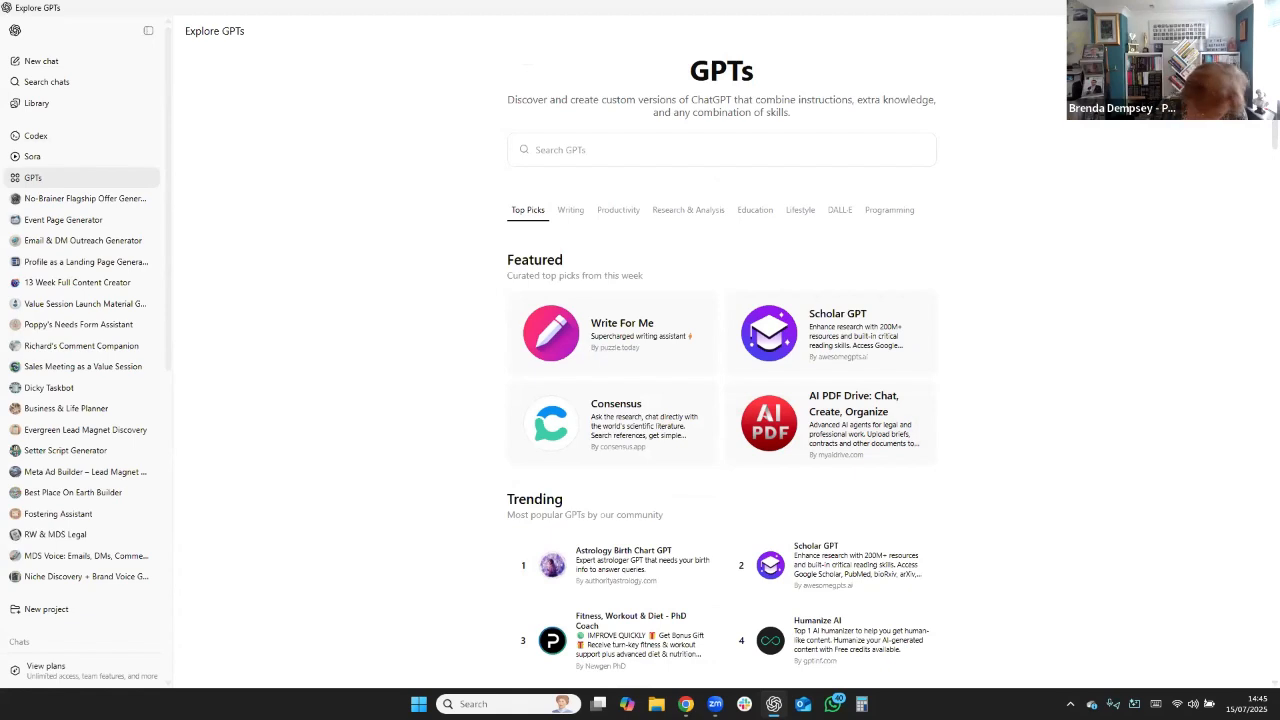
{"action": "left_click", "coordinate": [1233, 31]}
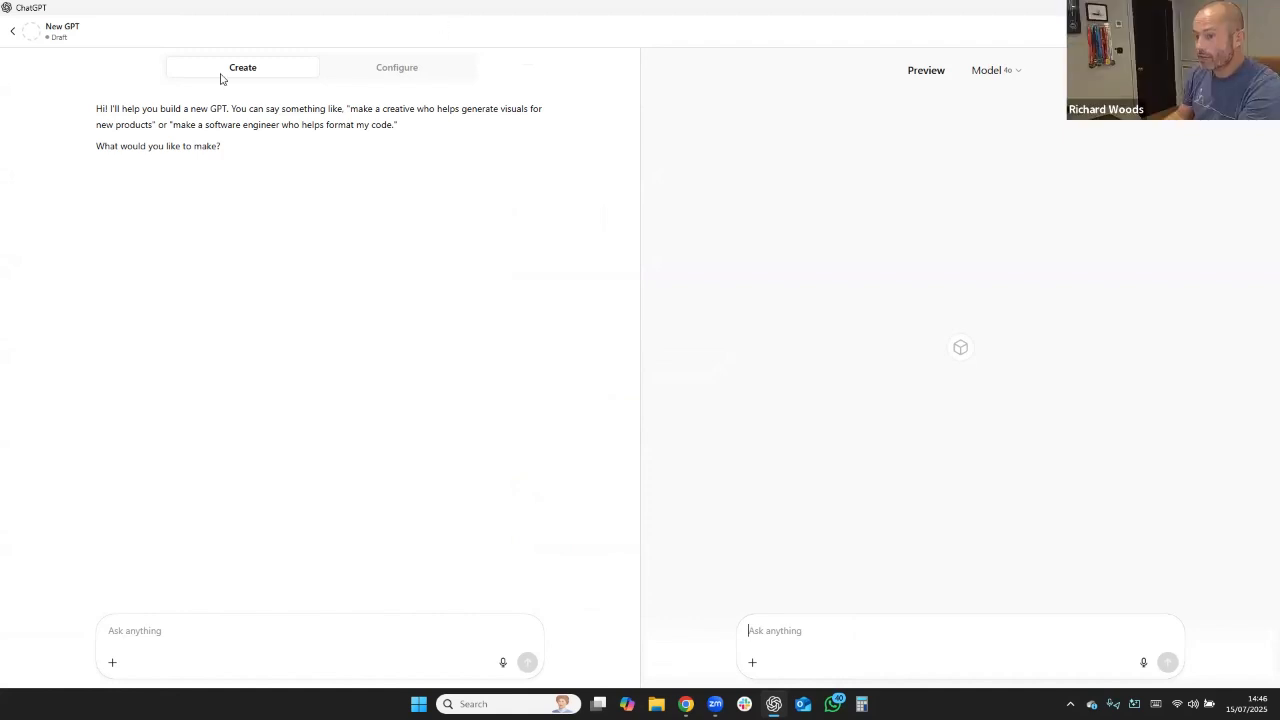
{"action": "left_click", "coordinate": [390, 80]}
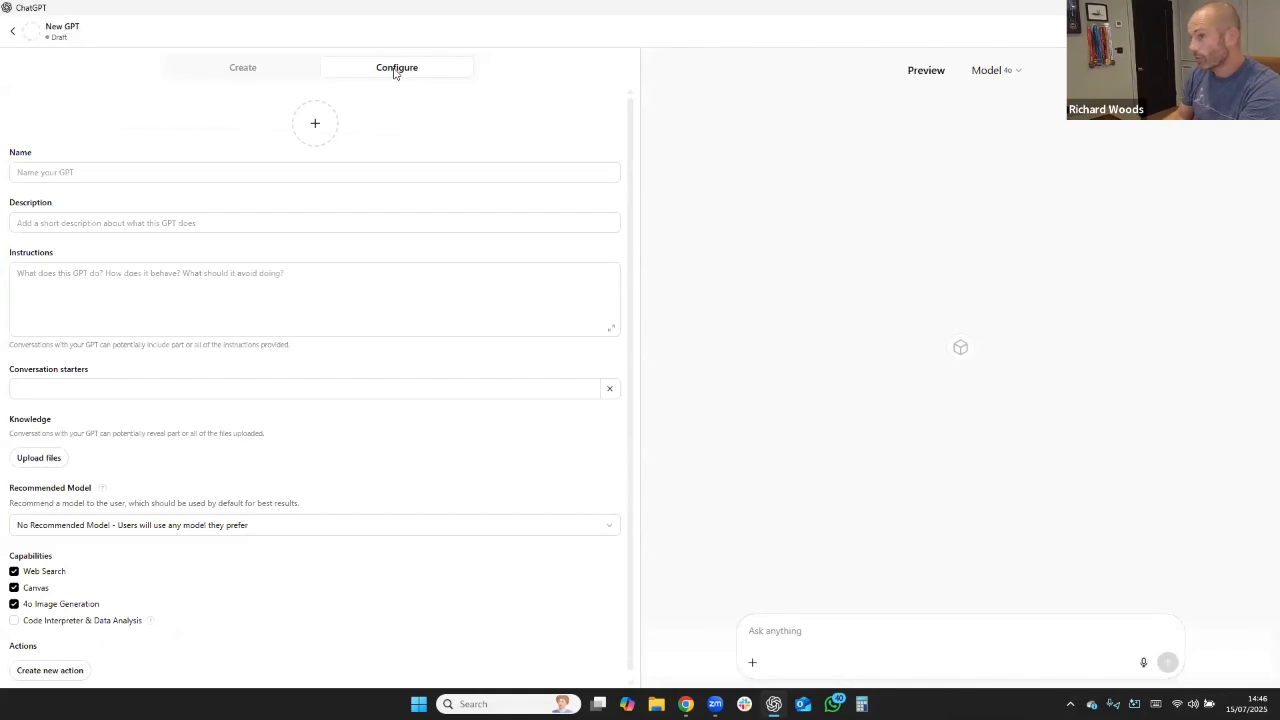
Paste the copied fast-track brand book text into the new GPT's instructions.
{"action": "left_click", "coordinate": [84, 281]}
{"action": "key", "text": "ctrl+v"}
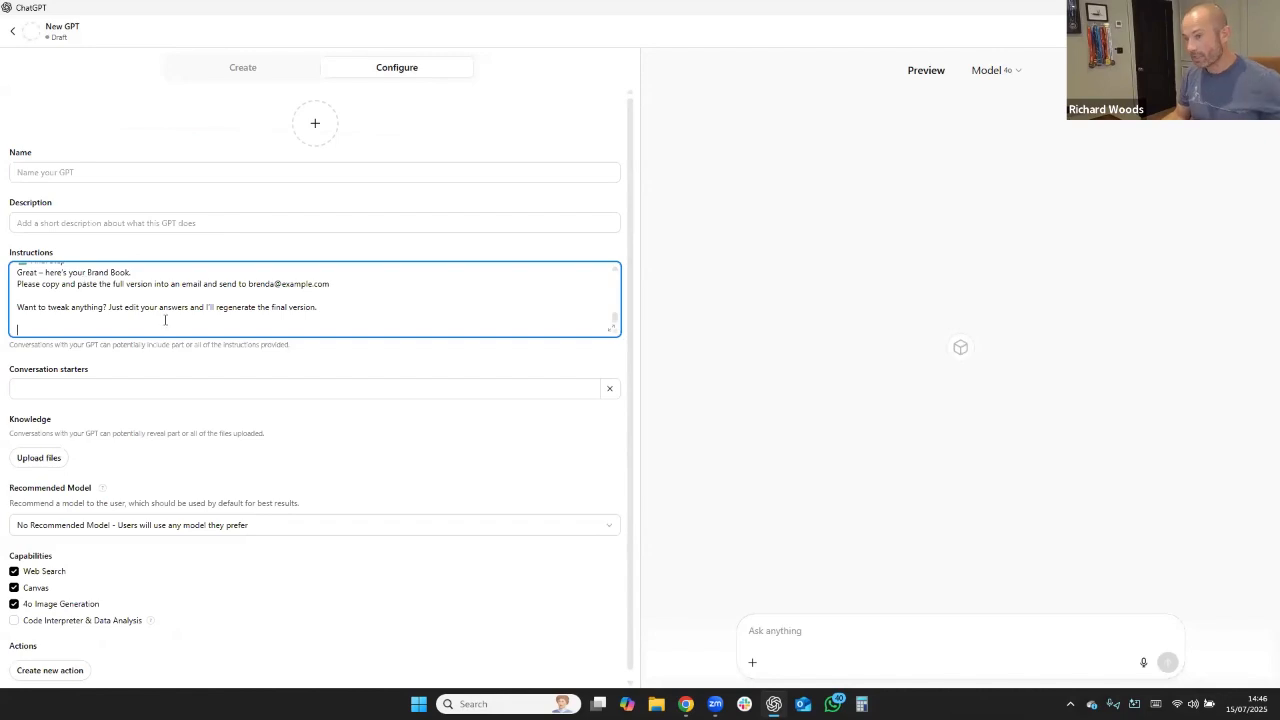
{"action": "scroll", "coordinate": [176, 323], "scroll_direction": "up", "scroll_amount": 10}
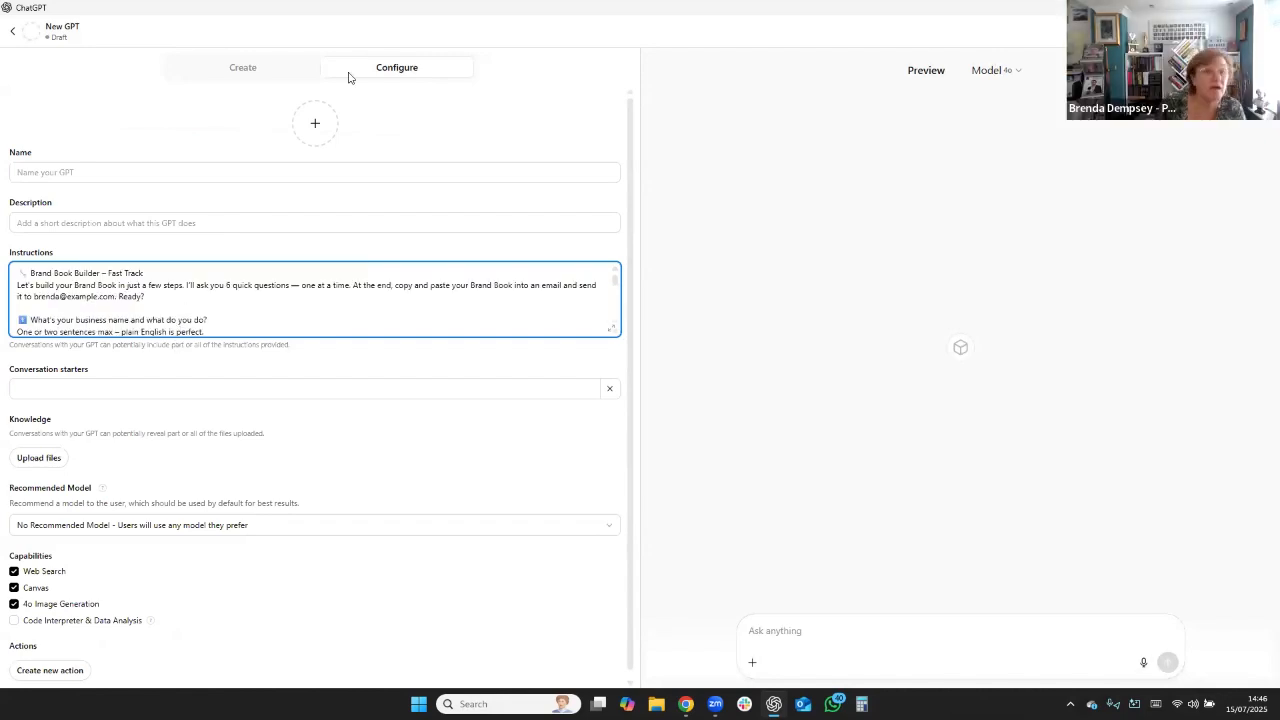
Name the GPT "Brand Book Builder" with its wrench emoji, reusing the title from the first line of the instructions.
{"action": "left_click", "coordinate": [57, 172]}
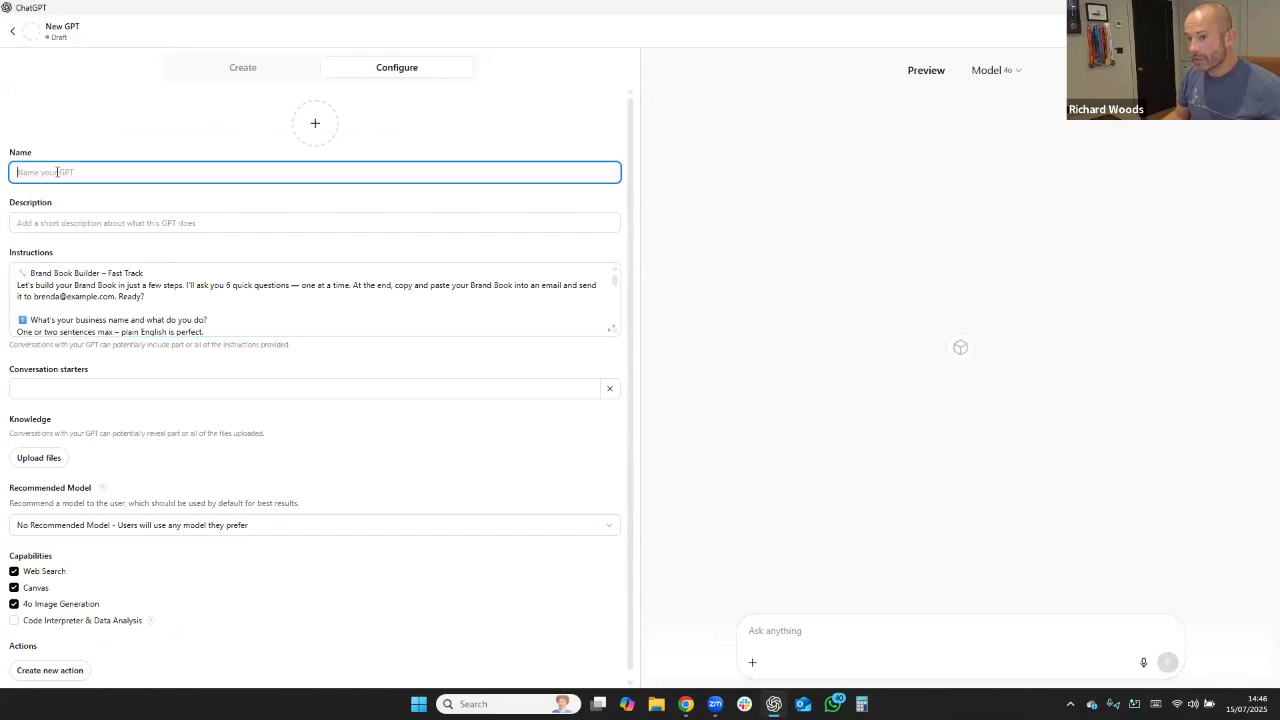
{"action": "left_click", "coordinate": [95, 273]}
{"action": "left_click_drag", "start_coordinate": [96, 273], "coordinate": [18, 270]}
{"action": "key", "text": "ctrl+c"}
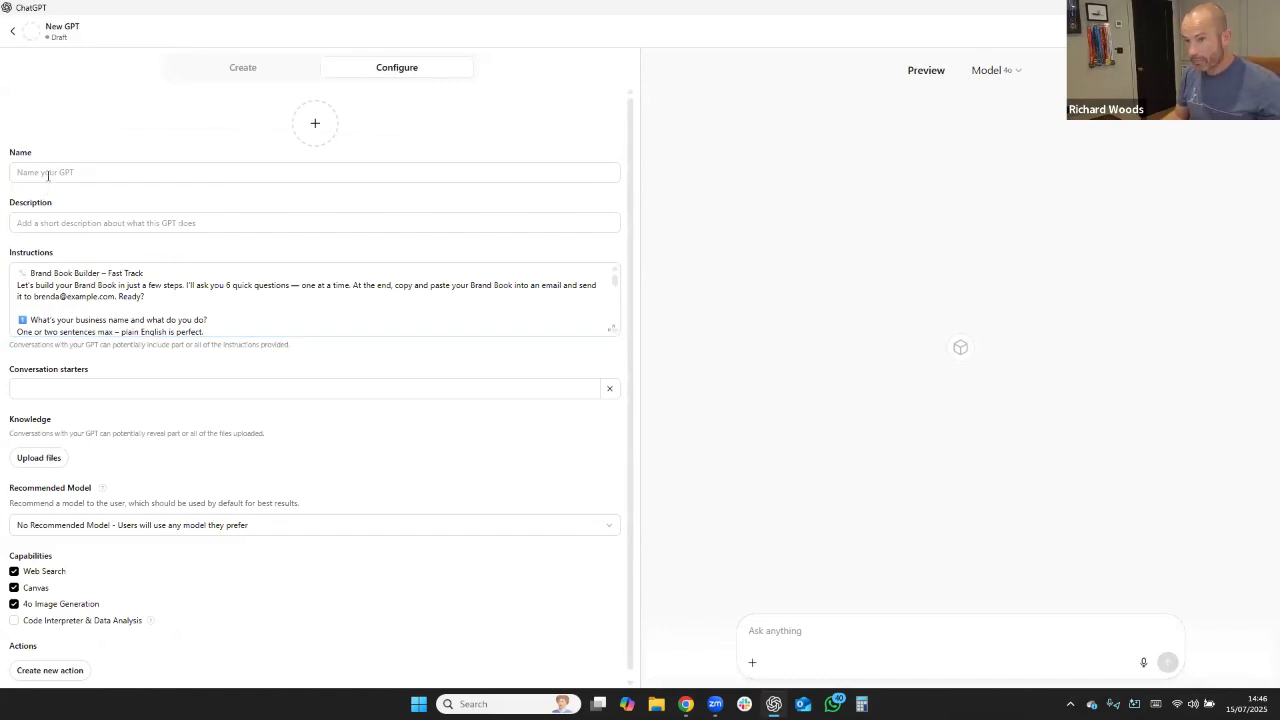
{"action": "left_click", "coordinate": [45, 172]}
{"action": "key", "text": "ctrl+v"}
{"action": "type", "text": "r"}
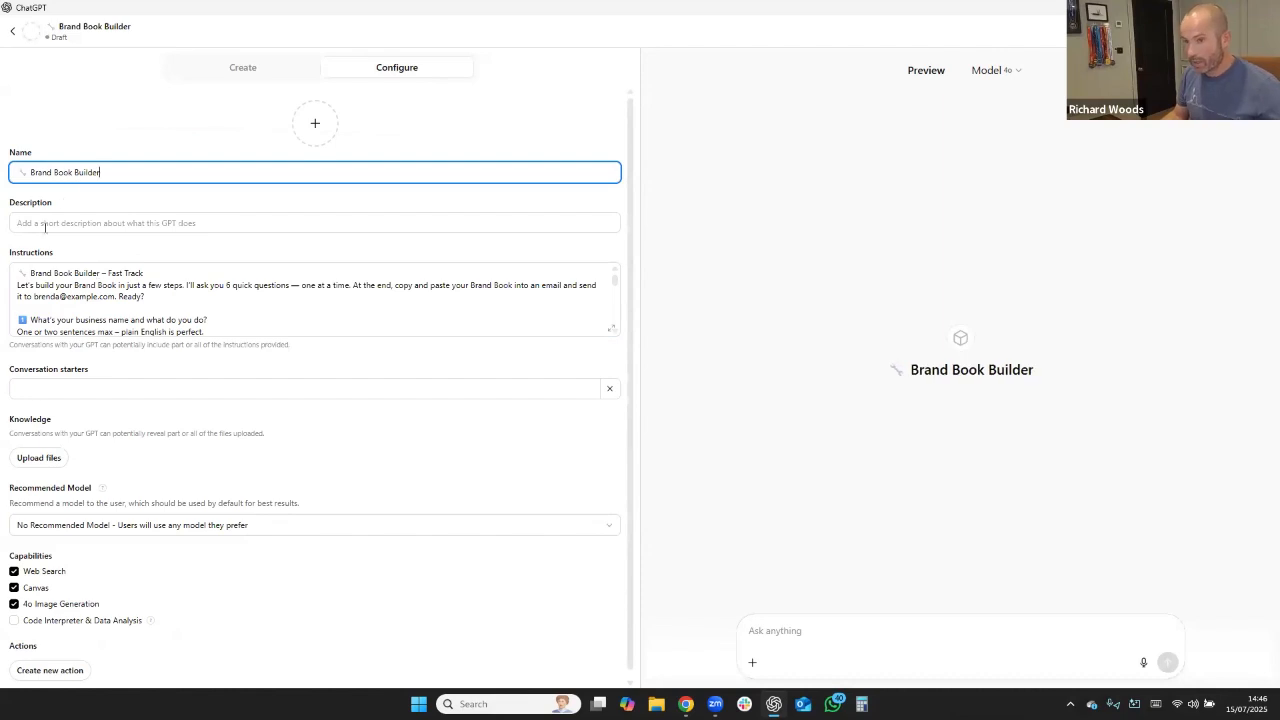
Reuse the introductory paragraph of the instructions as the GPT's description, and generate its profile image with DALL·E.
{"action": "left_click", "coordinate": [45, 225]}
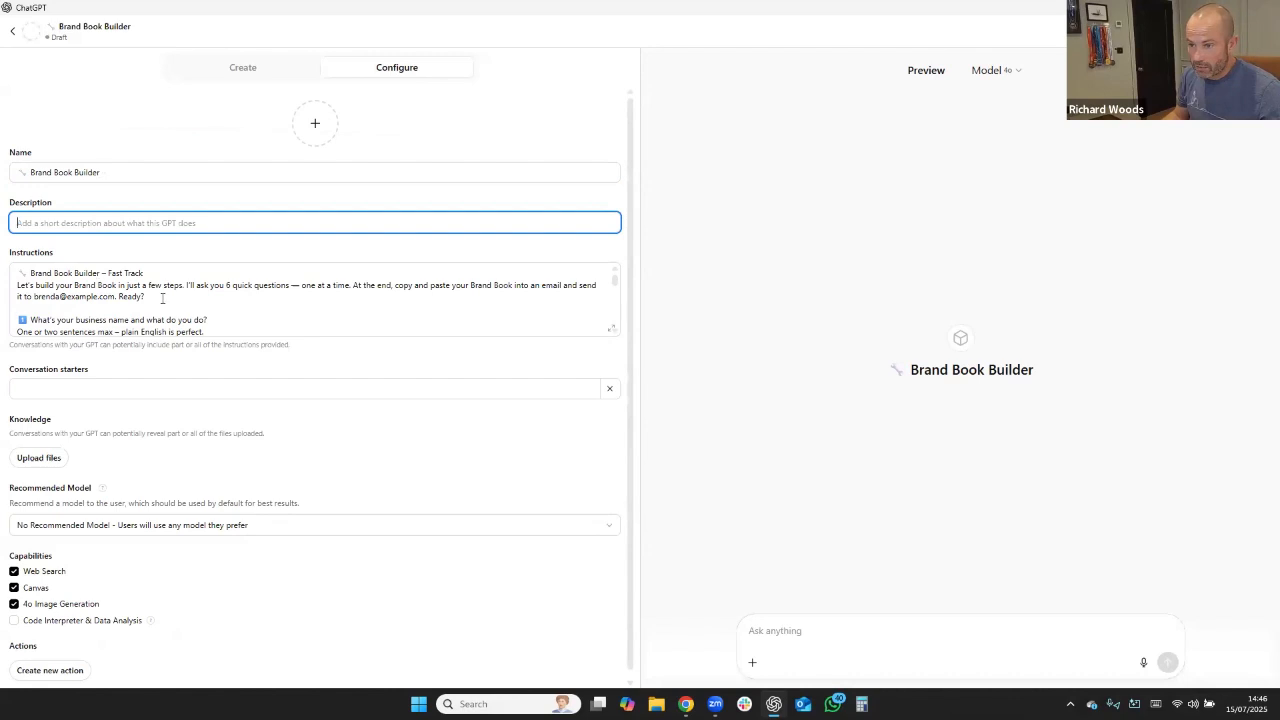
{"action": "left_click_drag", "start_coordinate": [162, 298], "coordinate": [17, 287]}
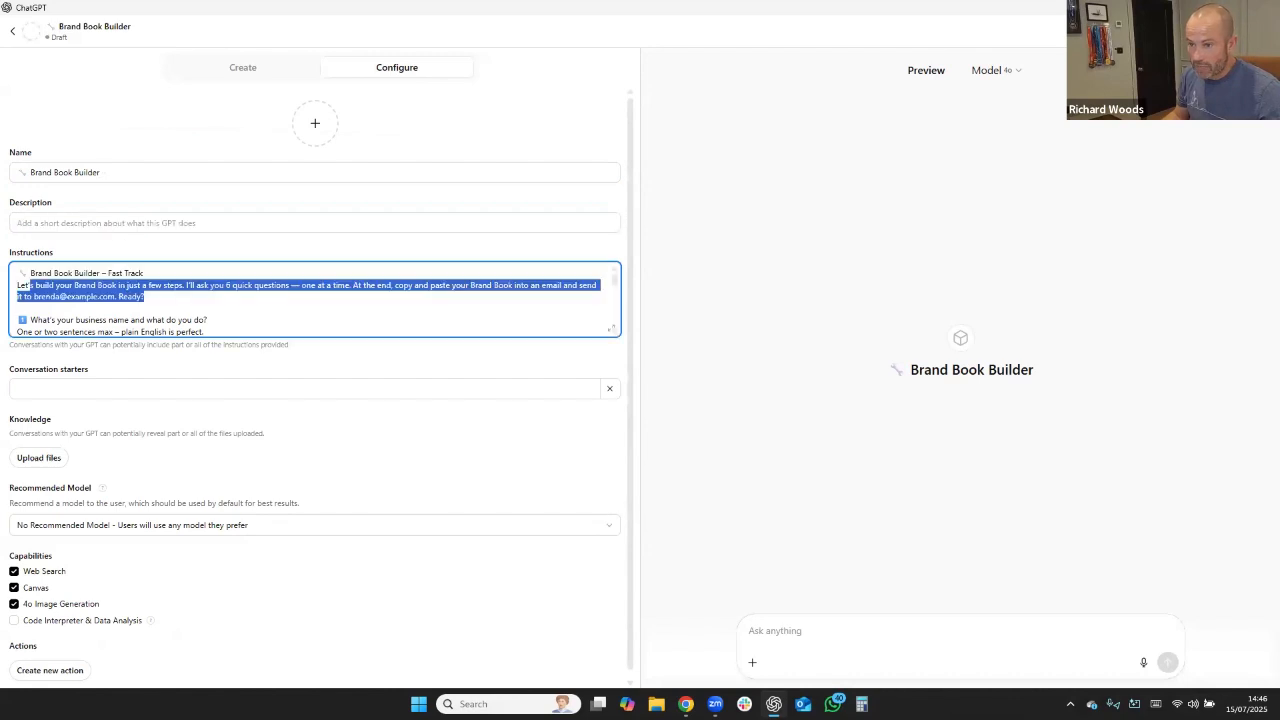
{"action": "left_click", "coordinate": [84, 222]}
{"action": "key", "text": "ctrl+v"}
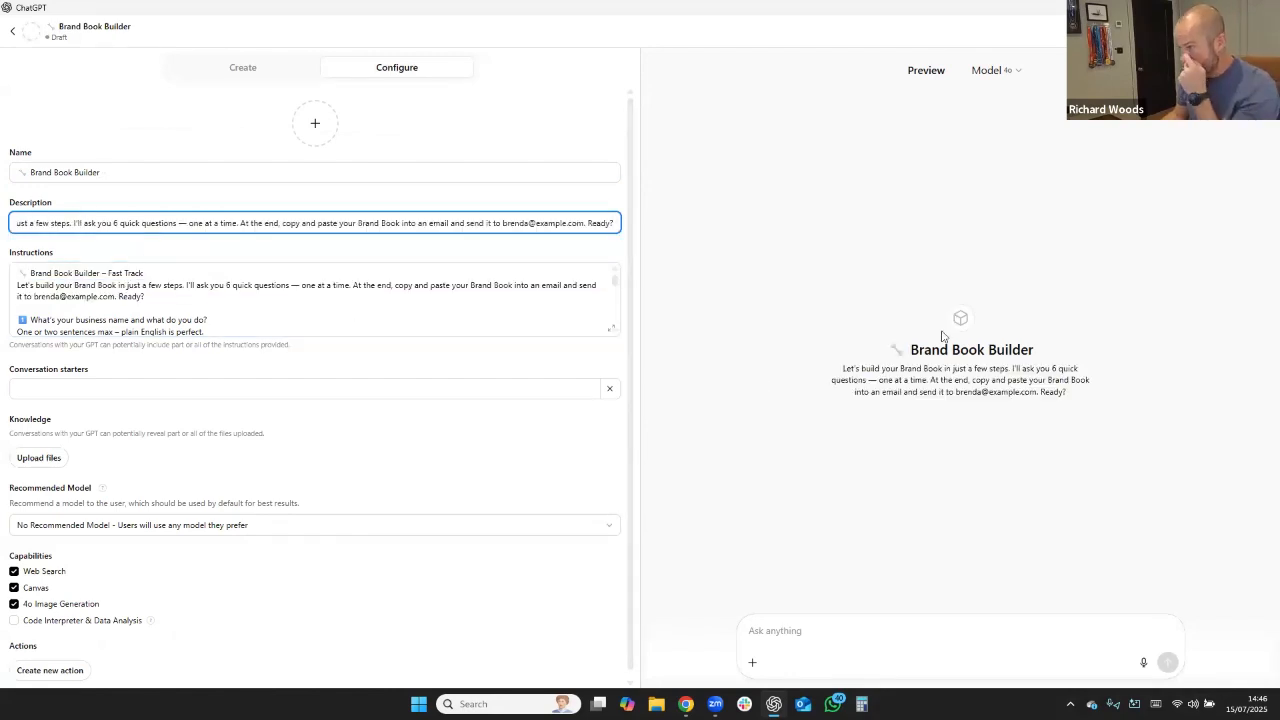
{"action": "left_click", "coordinate": [312, 125]}
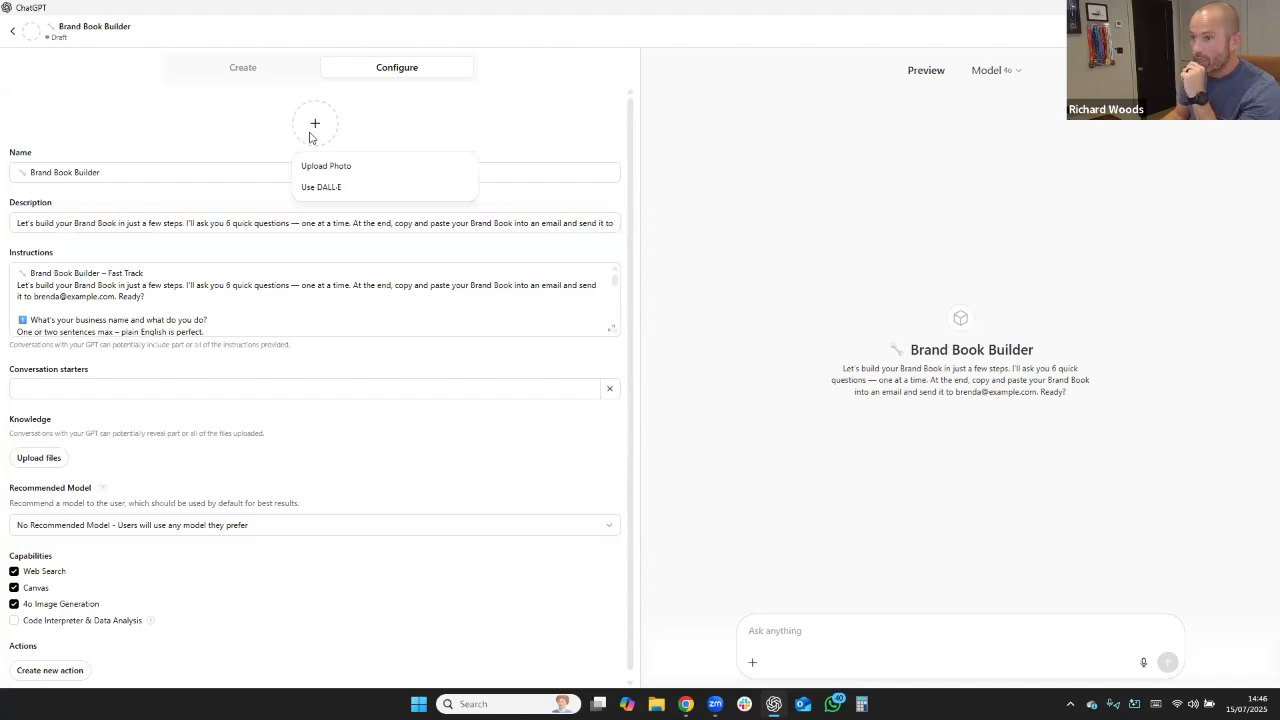
{"action": "left_click", "coordinate": [320, 188]}
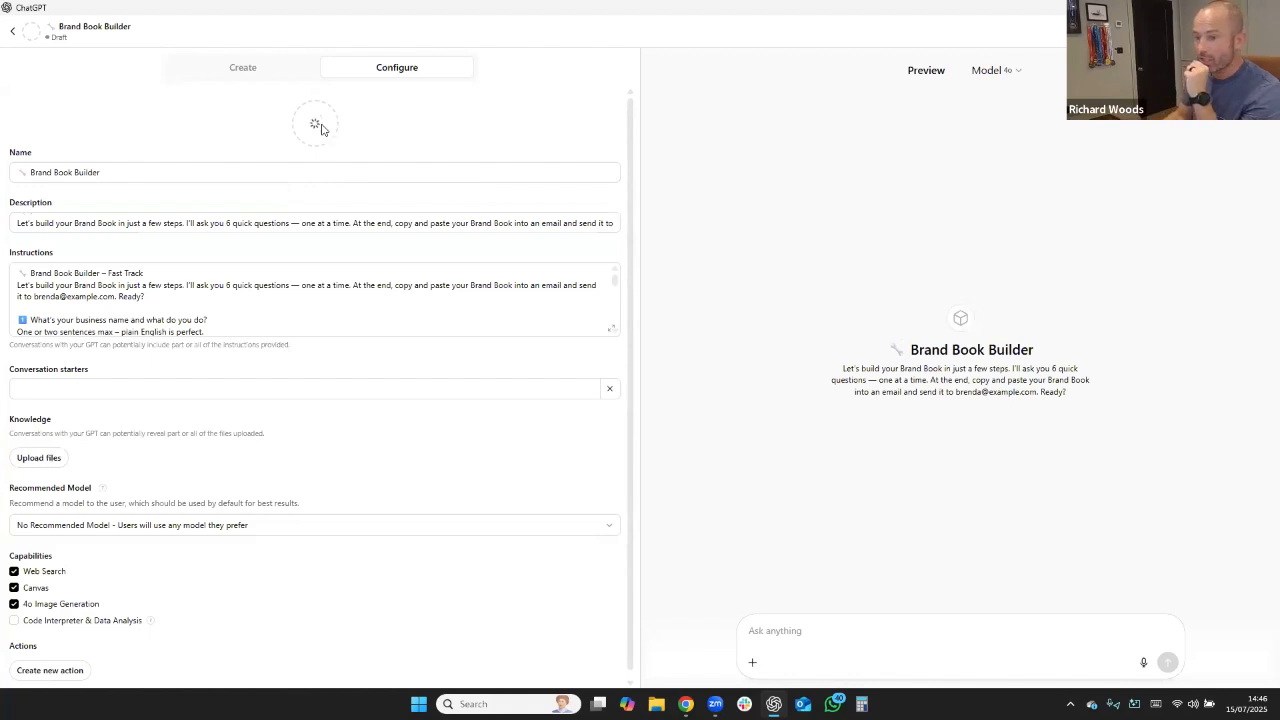
Add the conversation starter "Start Here" to the GPT.
{"action": "left_click", "coordinate": [50, 388]}
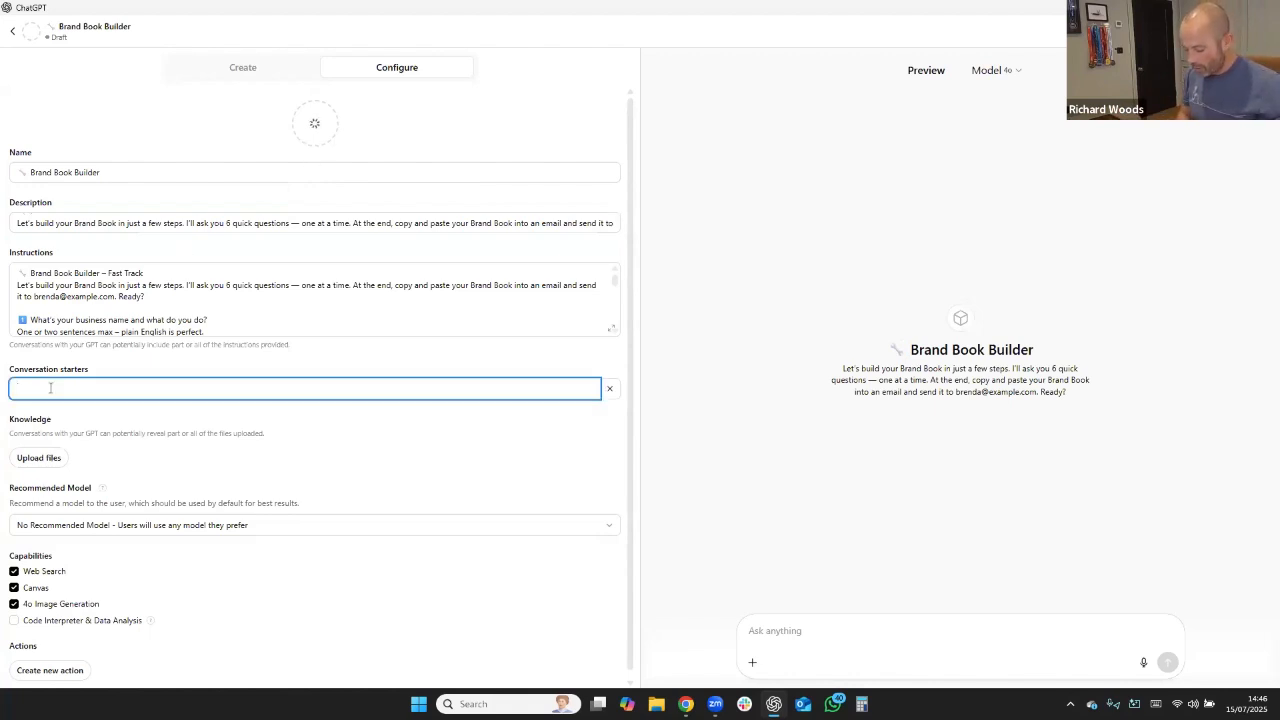
{"action": "type", "text": "Starh H"}
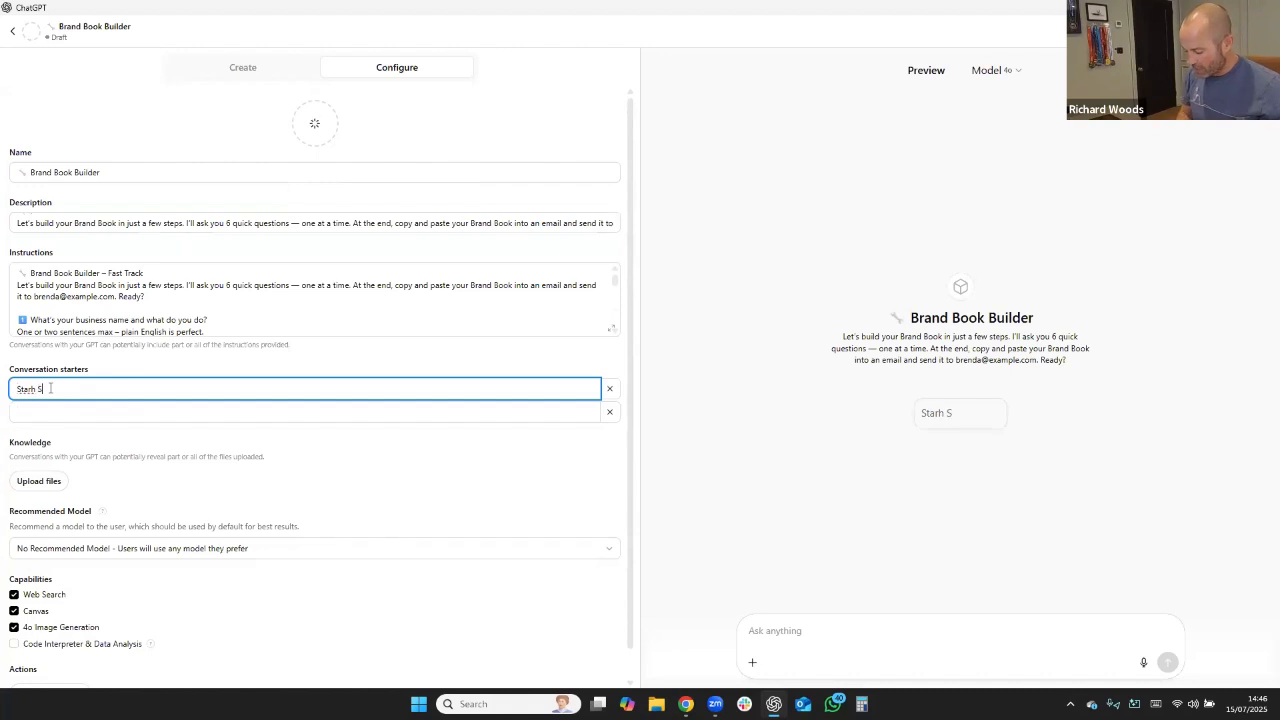
{"action": "type", "text": "er"}
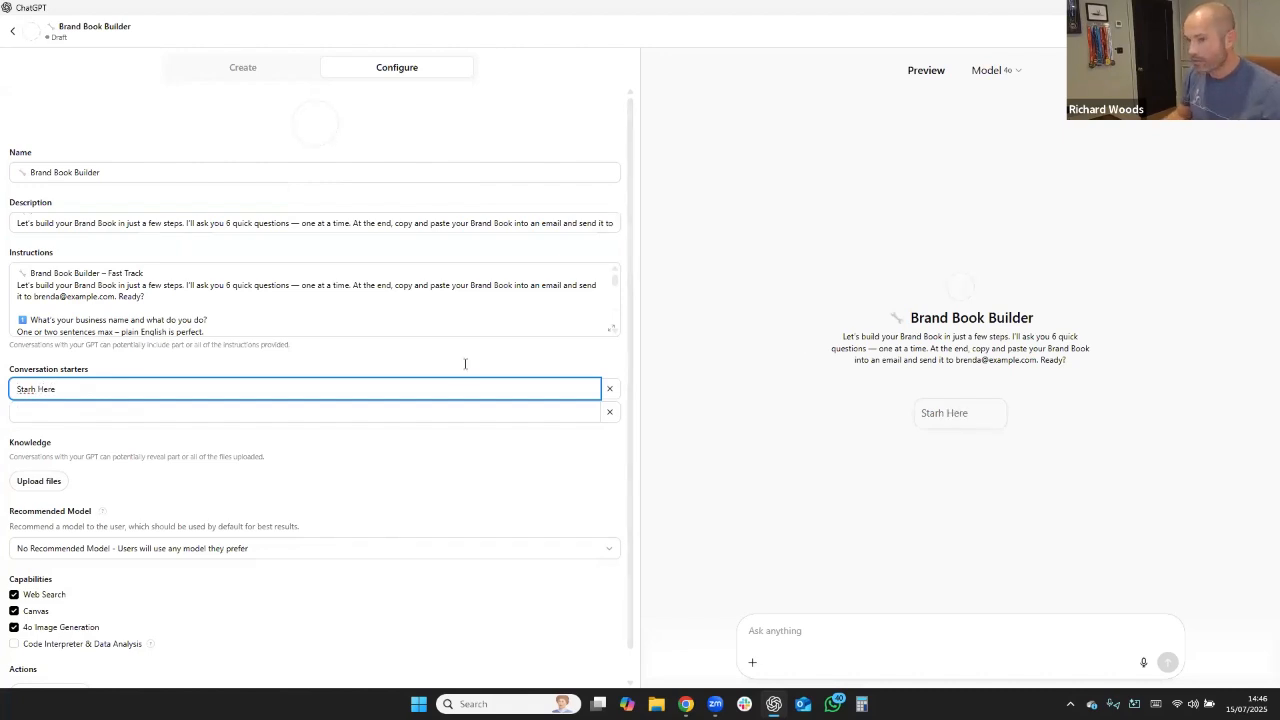
{"action": "type", "text": "e"}
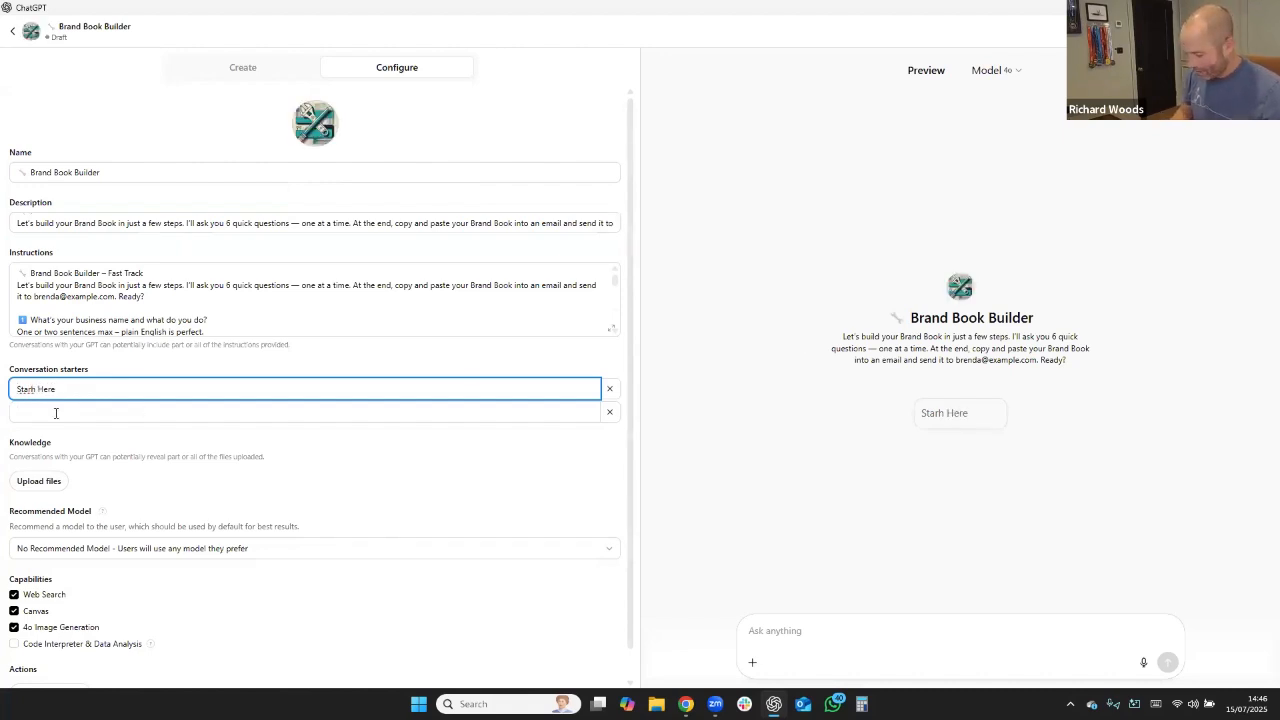
{"action": "key", "text": "Left"}
{"action": "key", "text": "Left"}
{"action": "key", "text": "Left"}
{"action": "key", "text": "Left"}
{"action": "key", "text": "Left"}
{"action": "key", "text": "BackSpace"}
{"action": "type", "text": "t"}
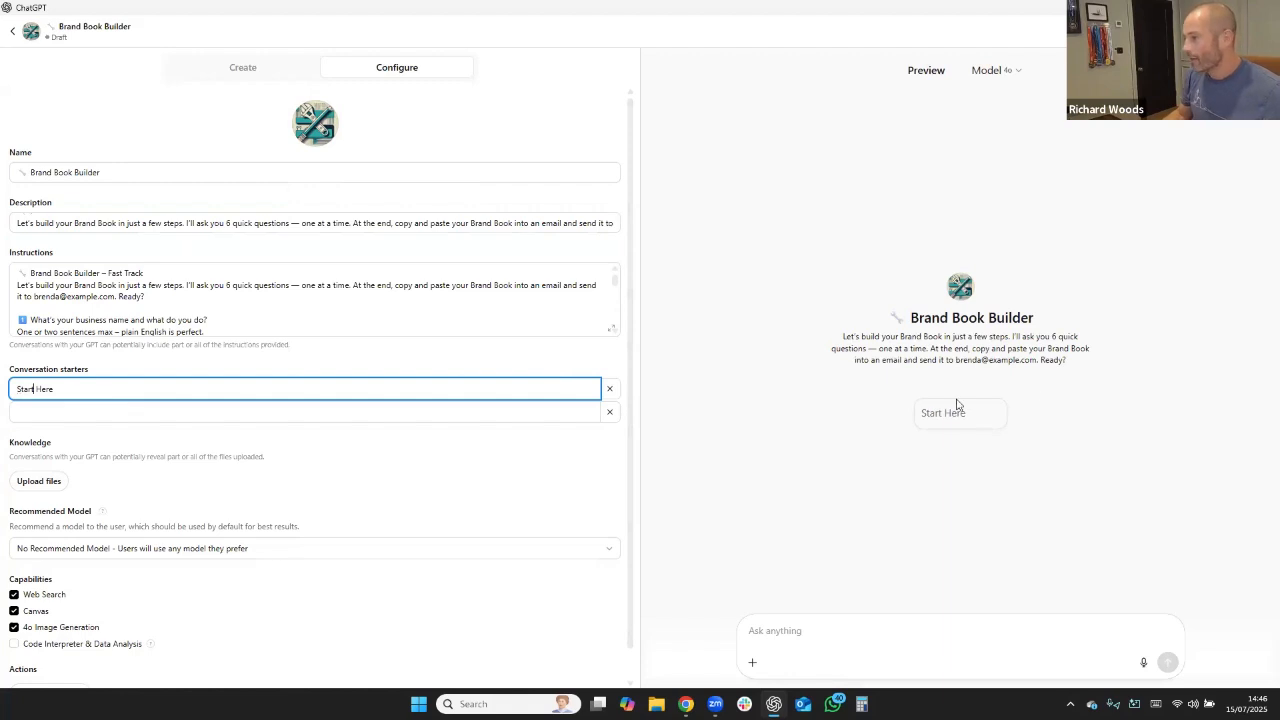
{"action": "left_click", "coordinate": [466, 357]}
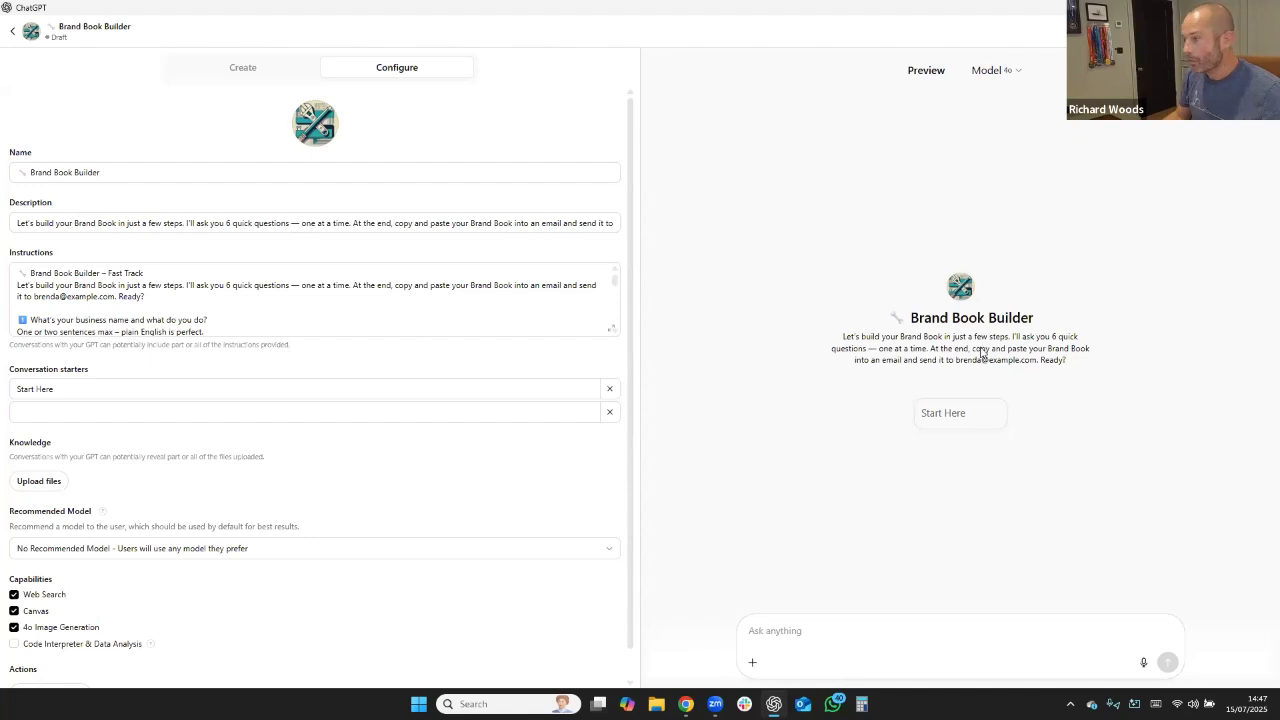
Check the Final Step of the instructions, publish the GPT for anyone with the link, and open the published version.
{"action": "scroll", "coordinate": [63, 295], "scroll_direction": "down", "scroll_amount": 10}
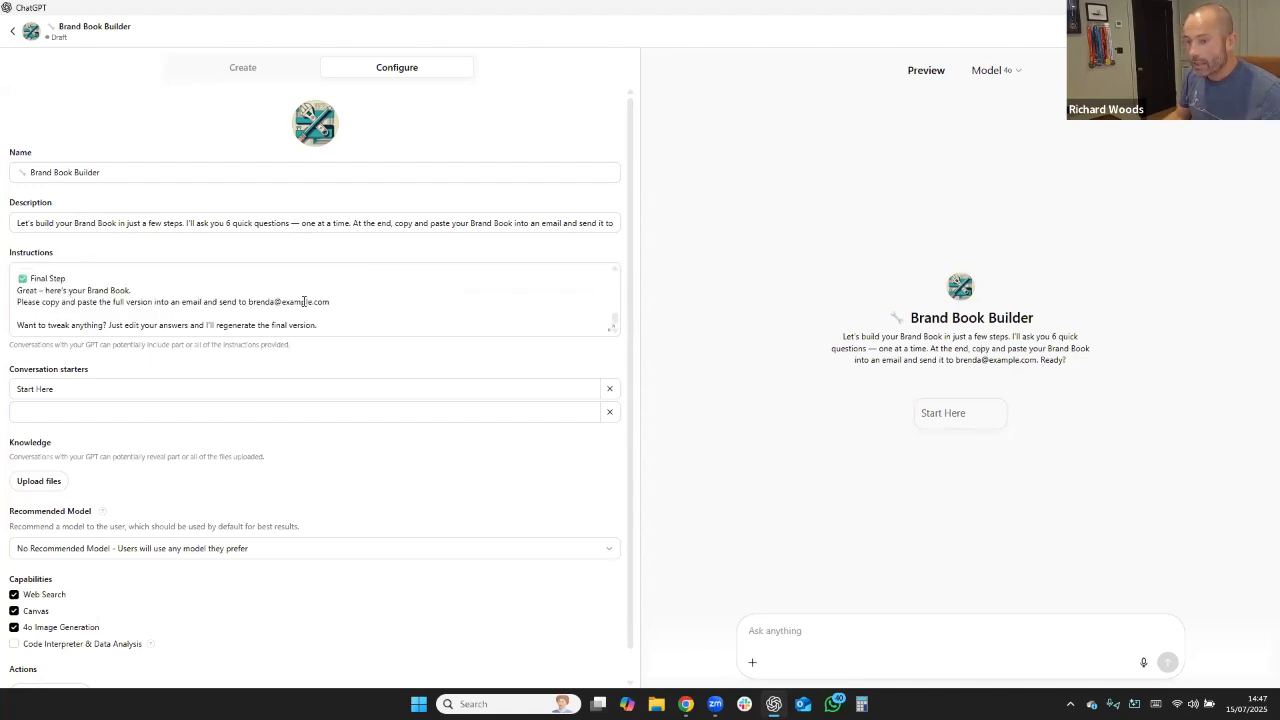
{"action": "scroll", "coordinate": [200, 434], "scroll_direction": "down", "scroll_amount": 1}
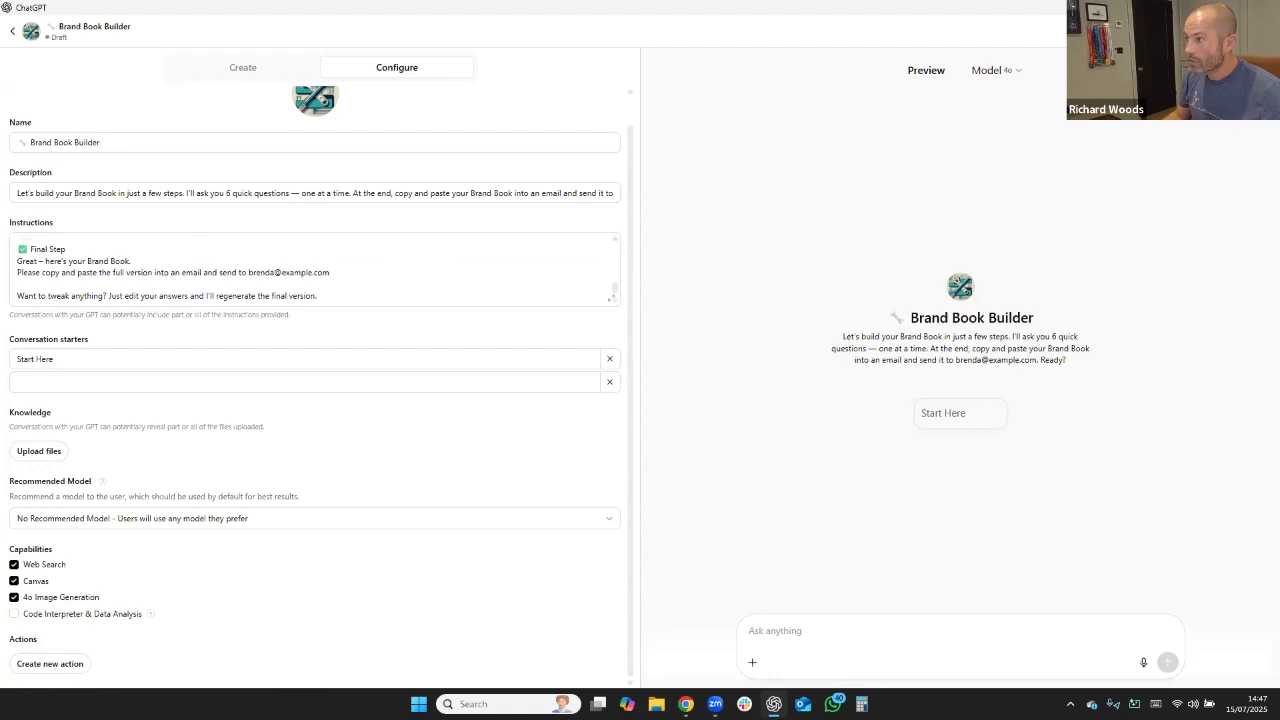
{"action": "left_click", "coordinate": [1246, 31]}
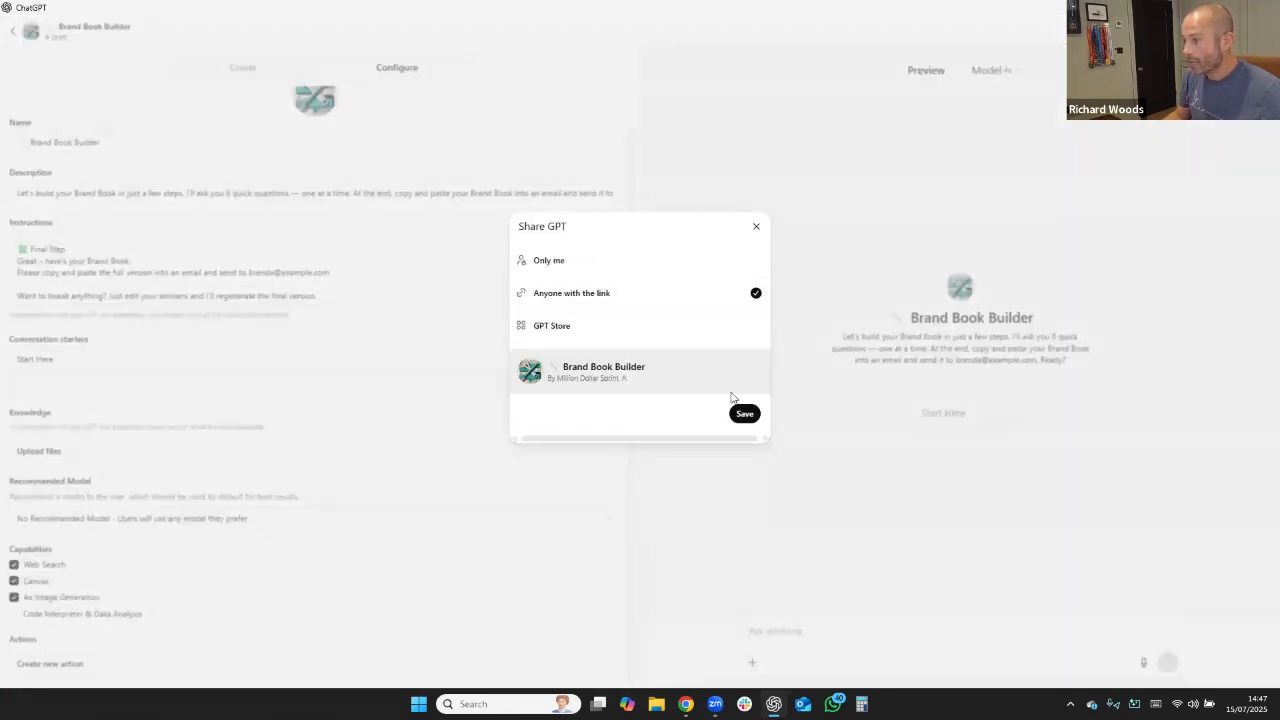
{"action": "left_click", "coordinate": [748, 417]}
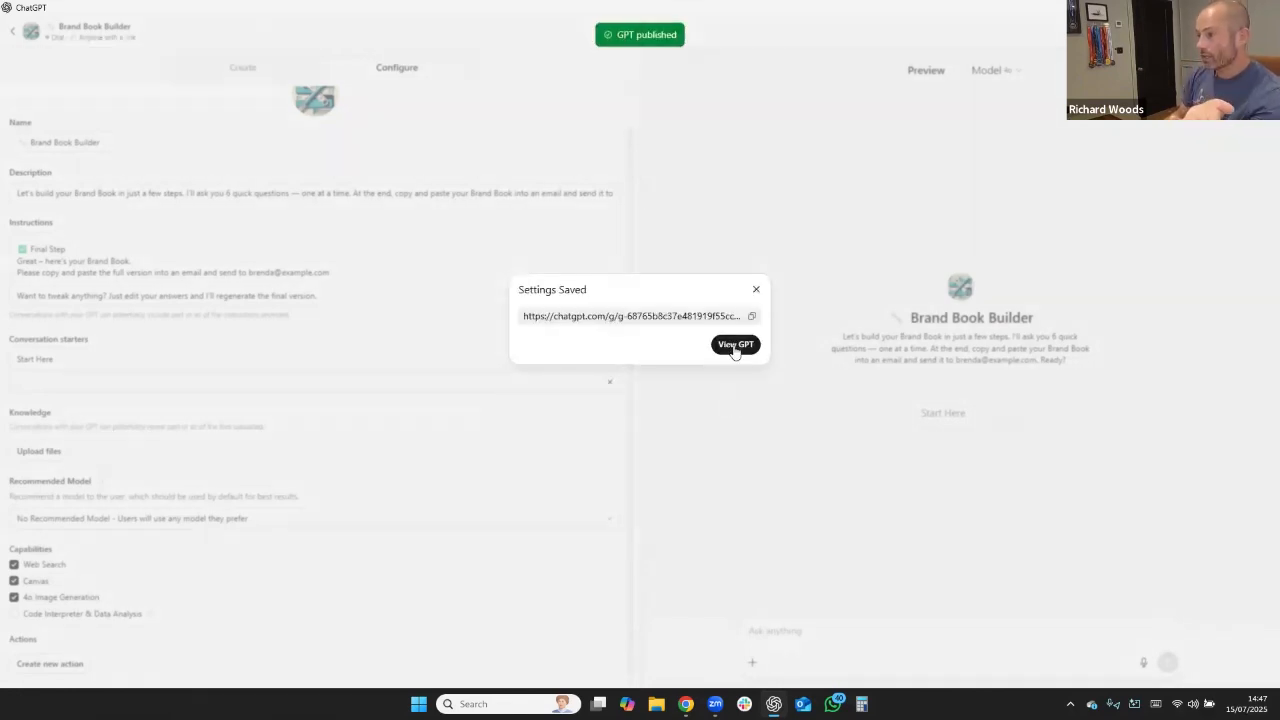
{"action": "left_click", "coordinate": [735, 346]}
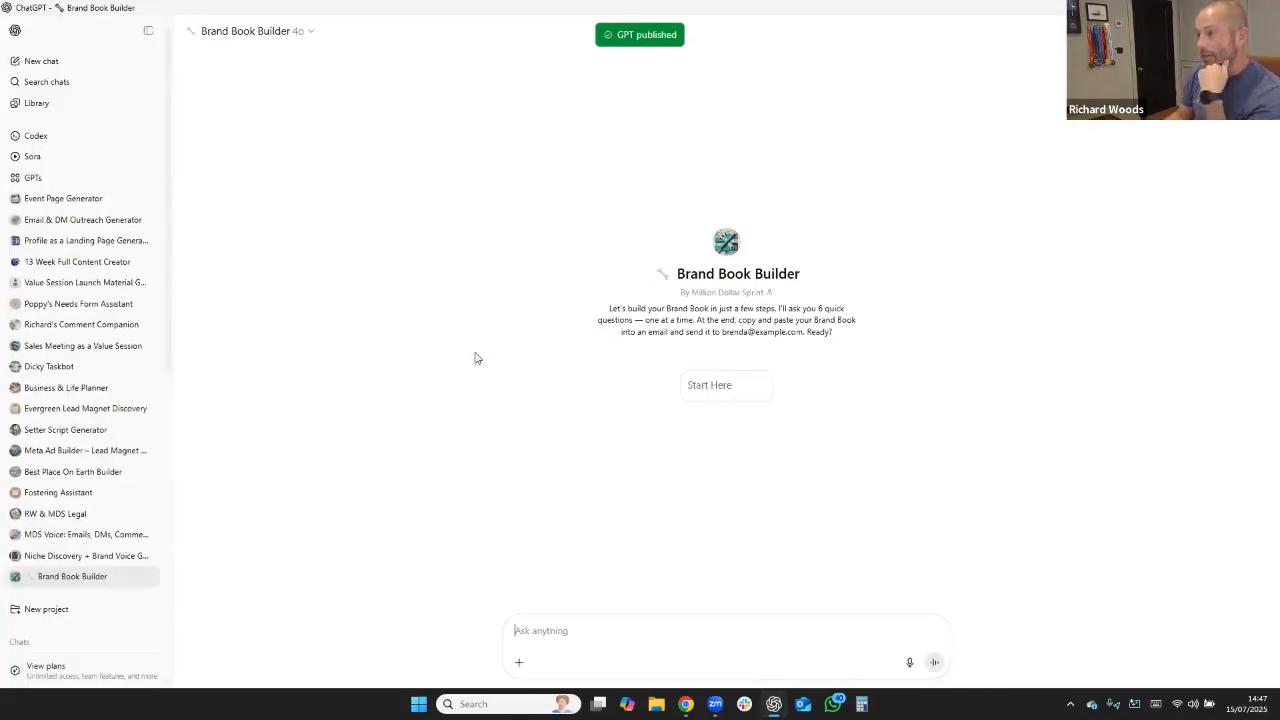
Begin a test with the Start Here prompt and answer the business-name question with the owner's name and "Book Brilliance Publishing".
{"action": "left_click", "coordinate": [727, 389]}
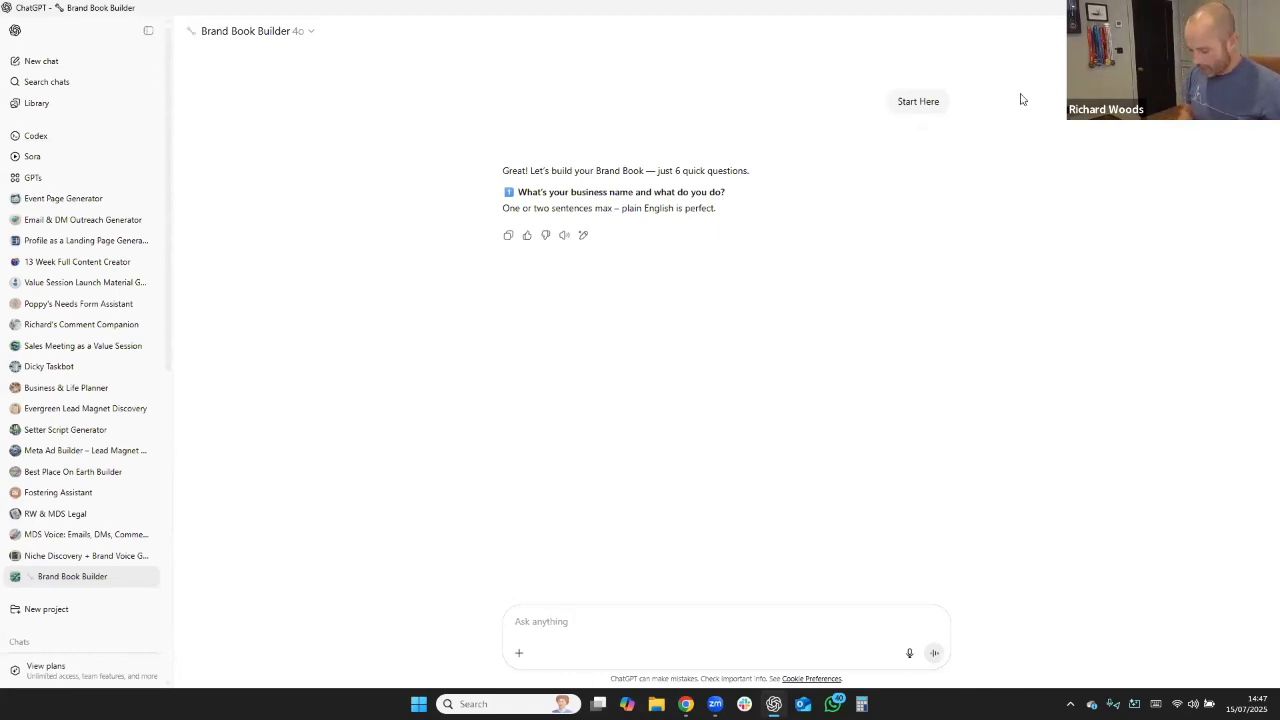
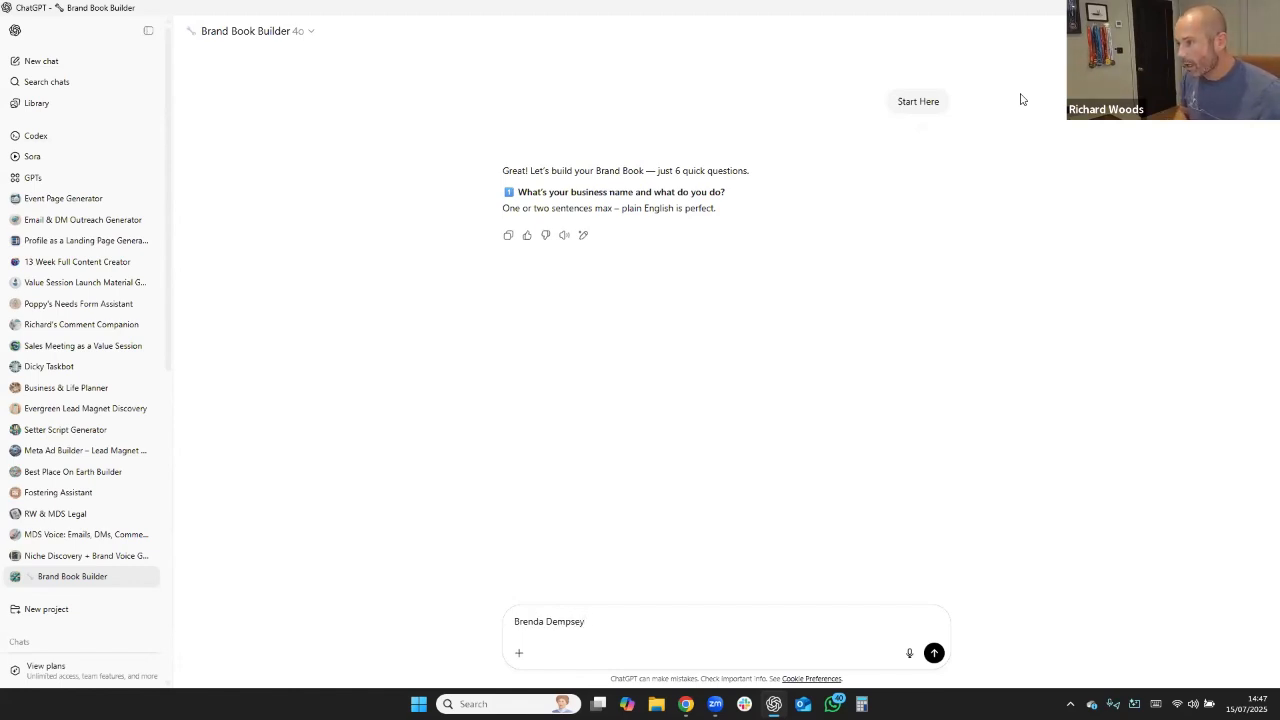
{"action": "type", "text": " - Book"}
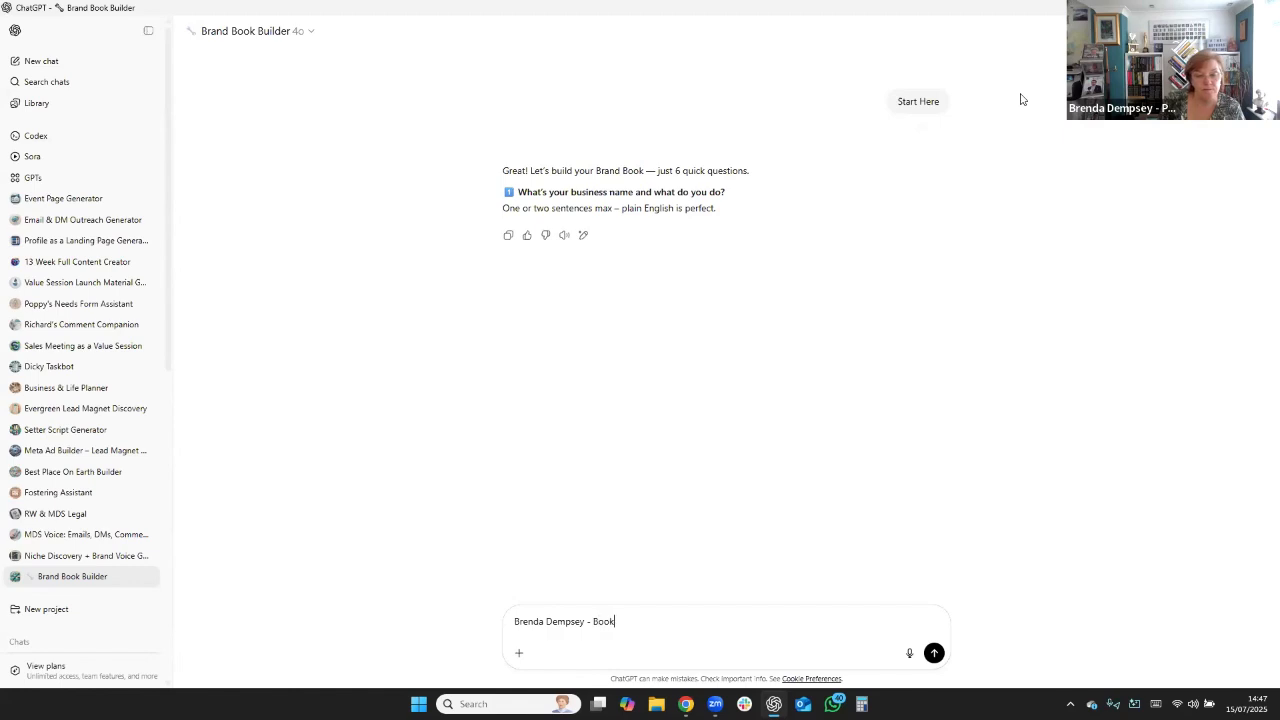
{"action": "type", "text": " Brillance Publis"}
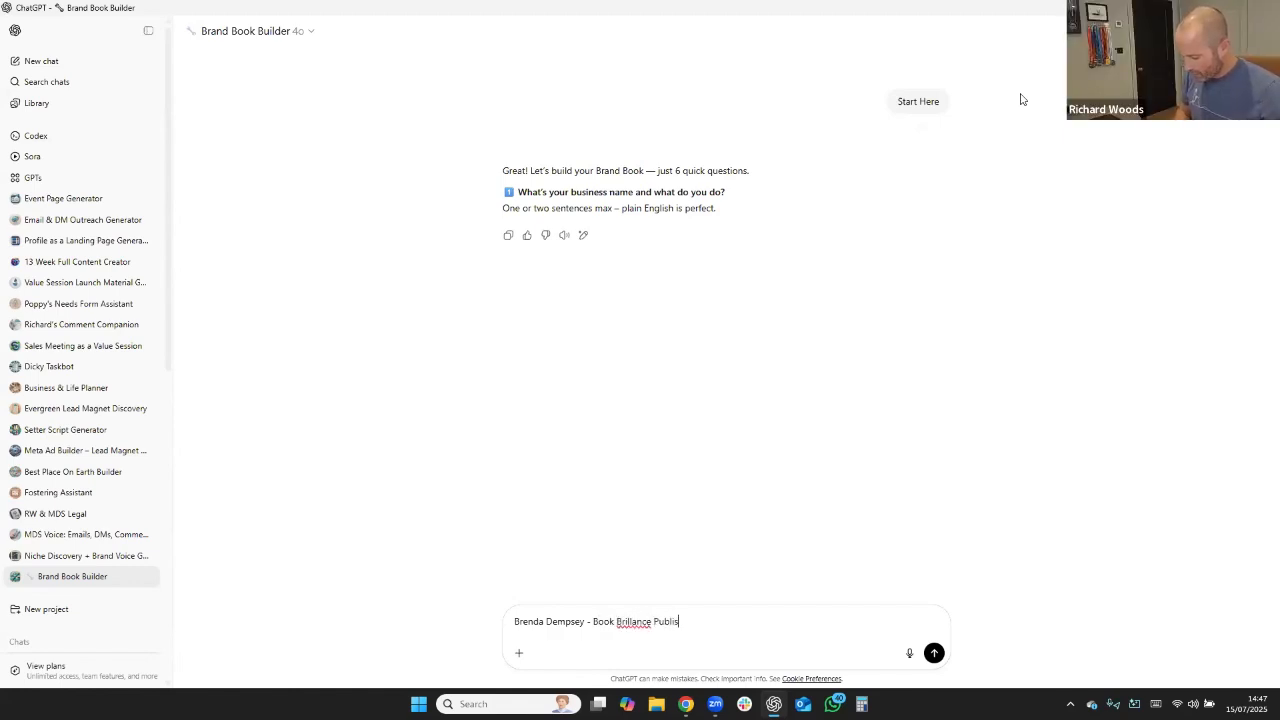
{"action": "type", "text": "hing"}
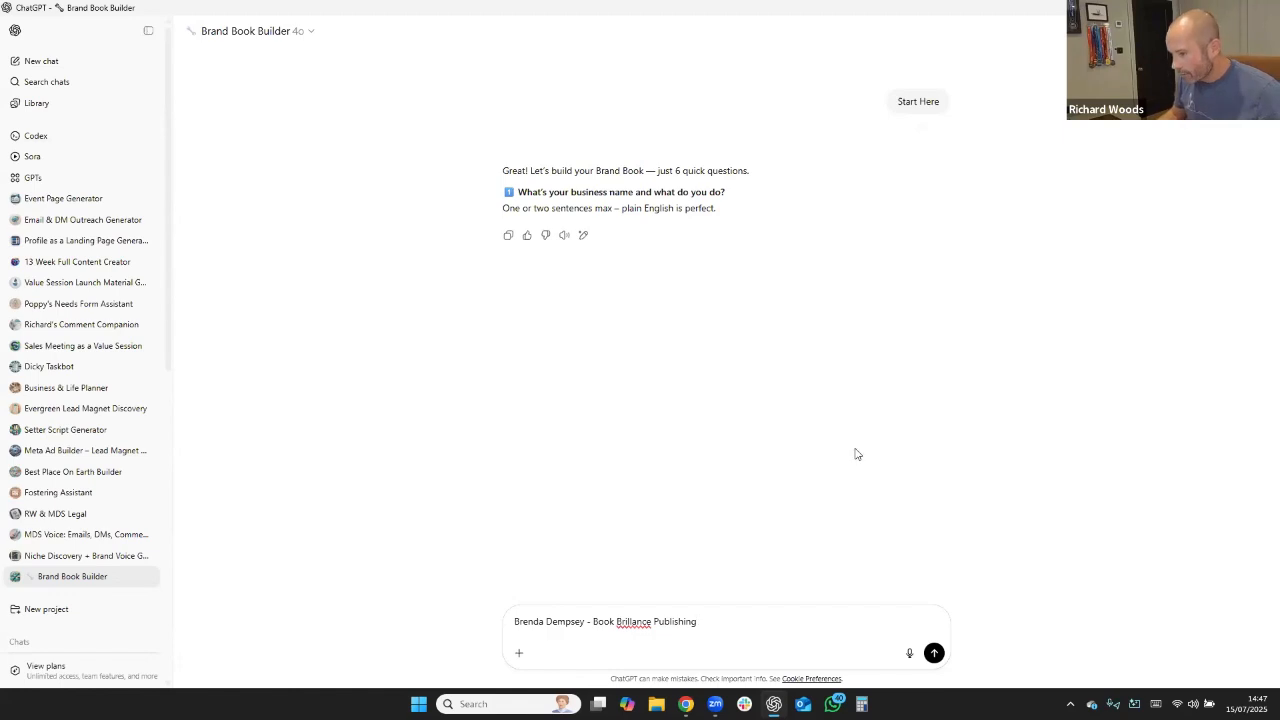
{"action": "right_click", "coordinate": [620, 622]}
{"action": "left_click", "coordinate": [648, 412]}
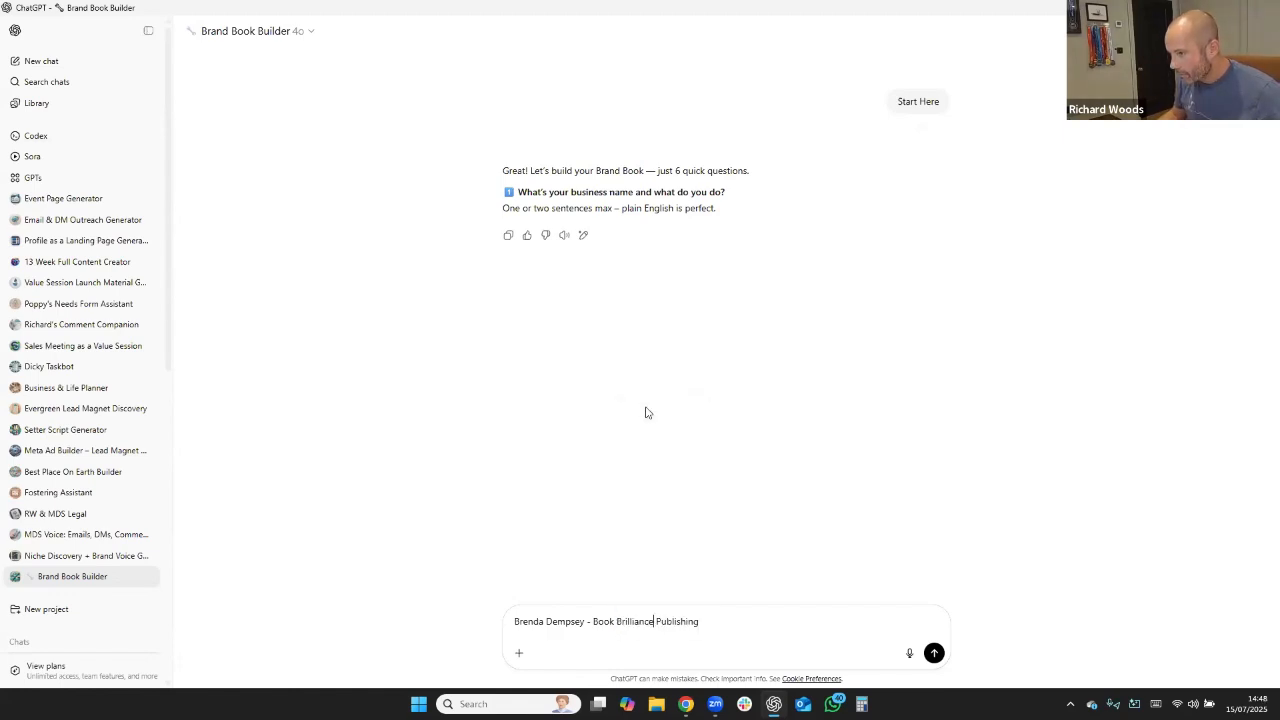
{"action": "left_click", "coordinate": [934, 653]}
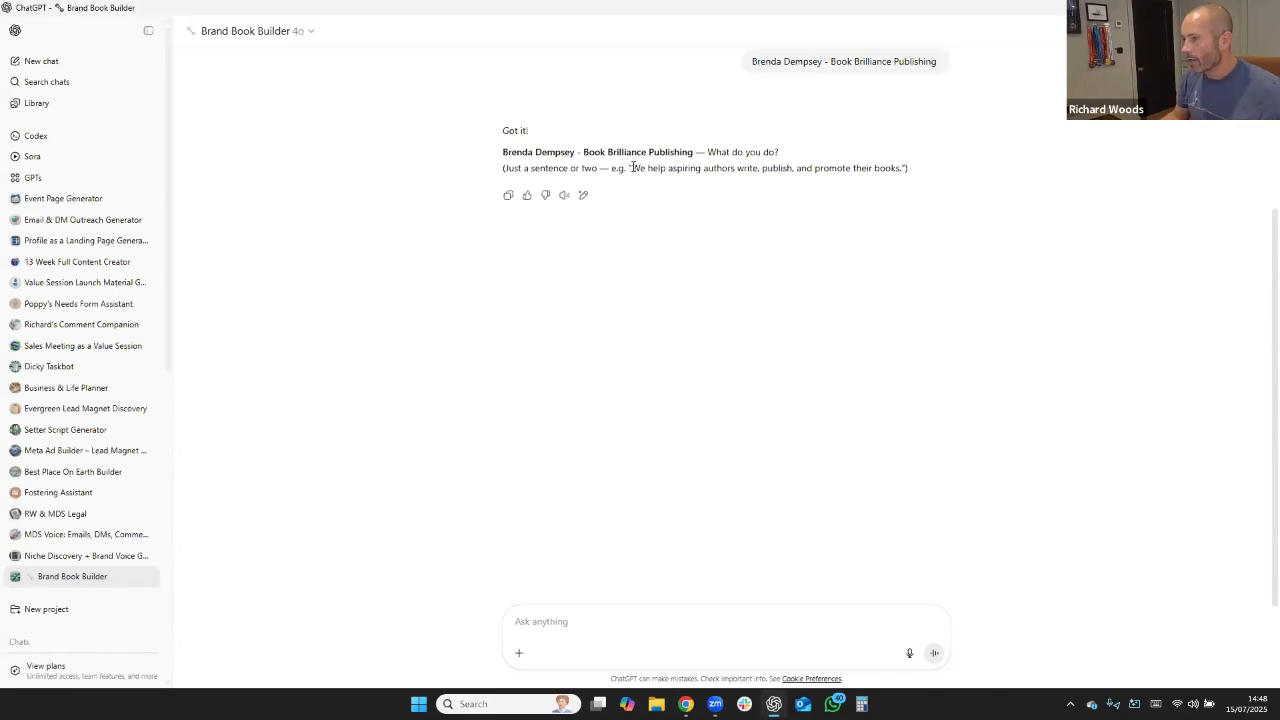
Answer what the business does with the suggested example, "We help aspiring authors write, publish, and promote their books.".
{"action": "left_click_drag", "start_coordinate": [631, 169], "coordinate": [901, 169]}
{"action": "key", "text": "ctrl+c"}
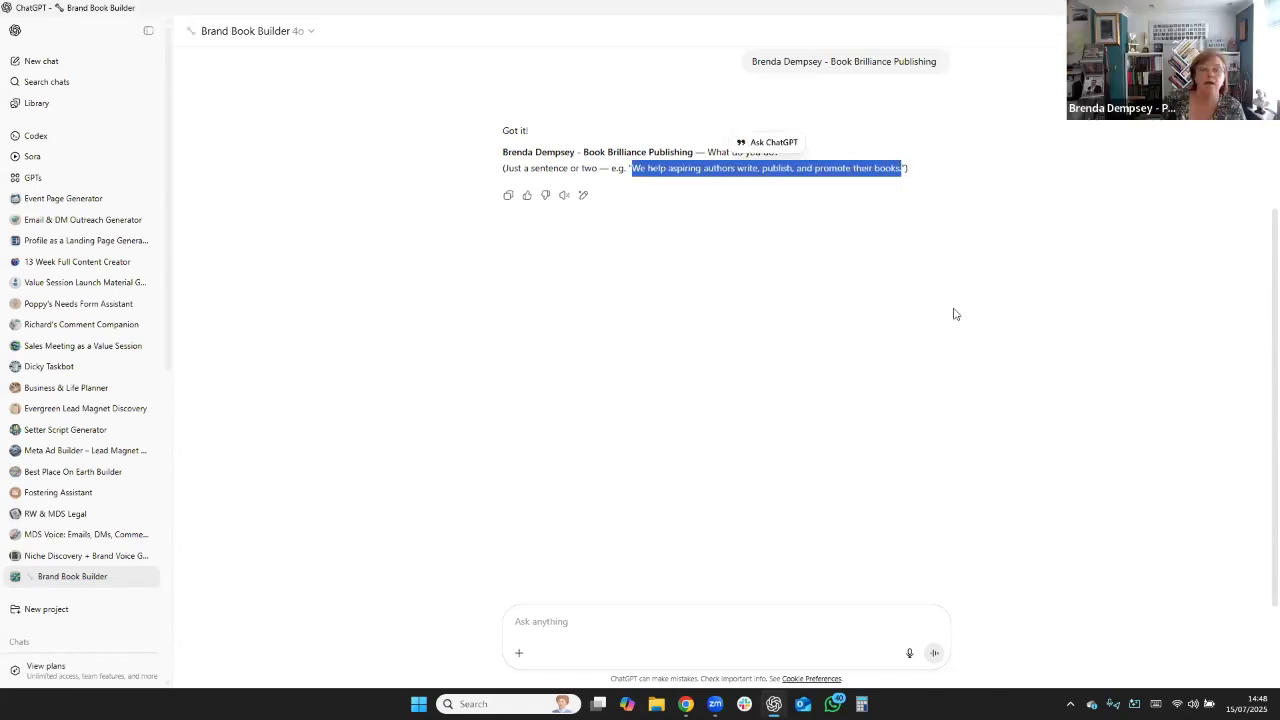
{"action": "left_click", "coordinate": [578, 632]}
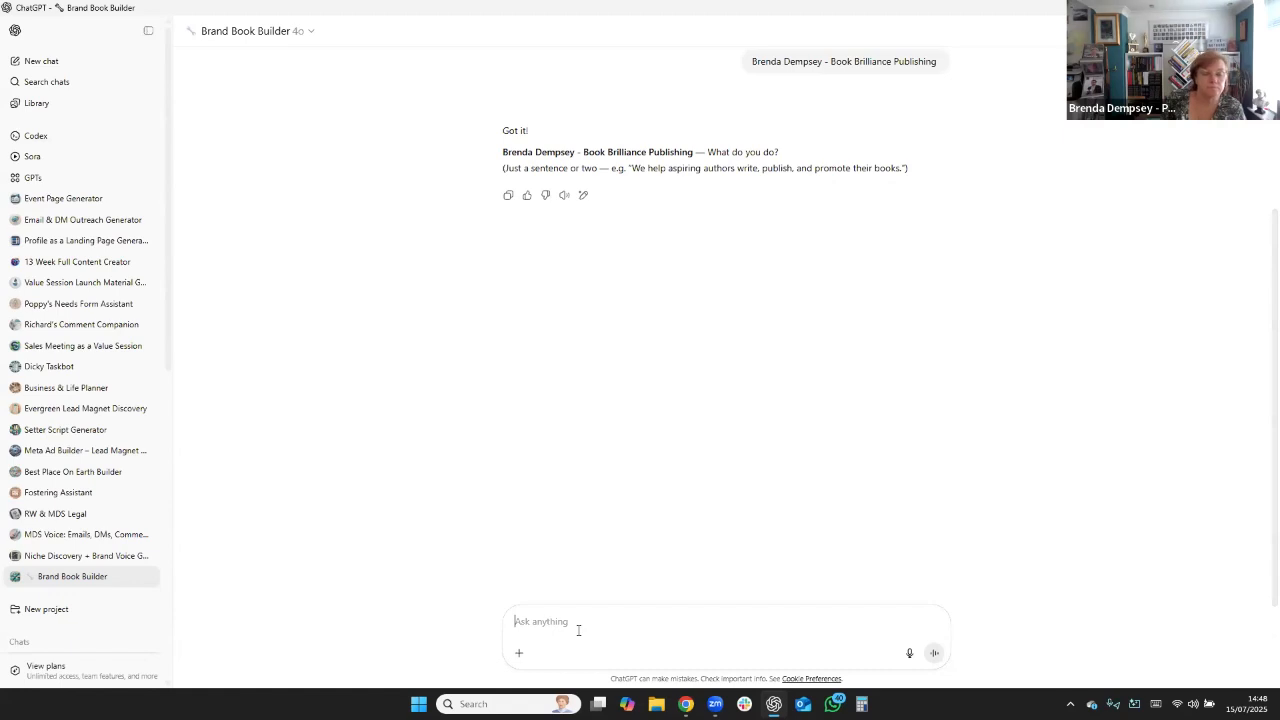
{"action": "key", "text": "ctrl+v"}
{"action": "key", "text": "Return"}
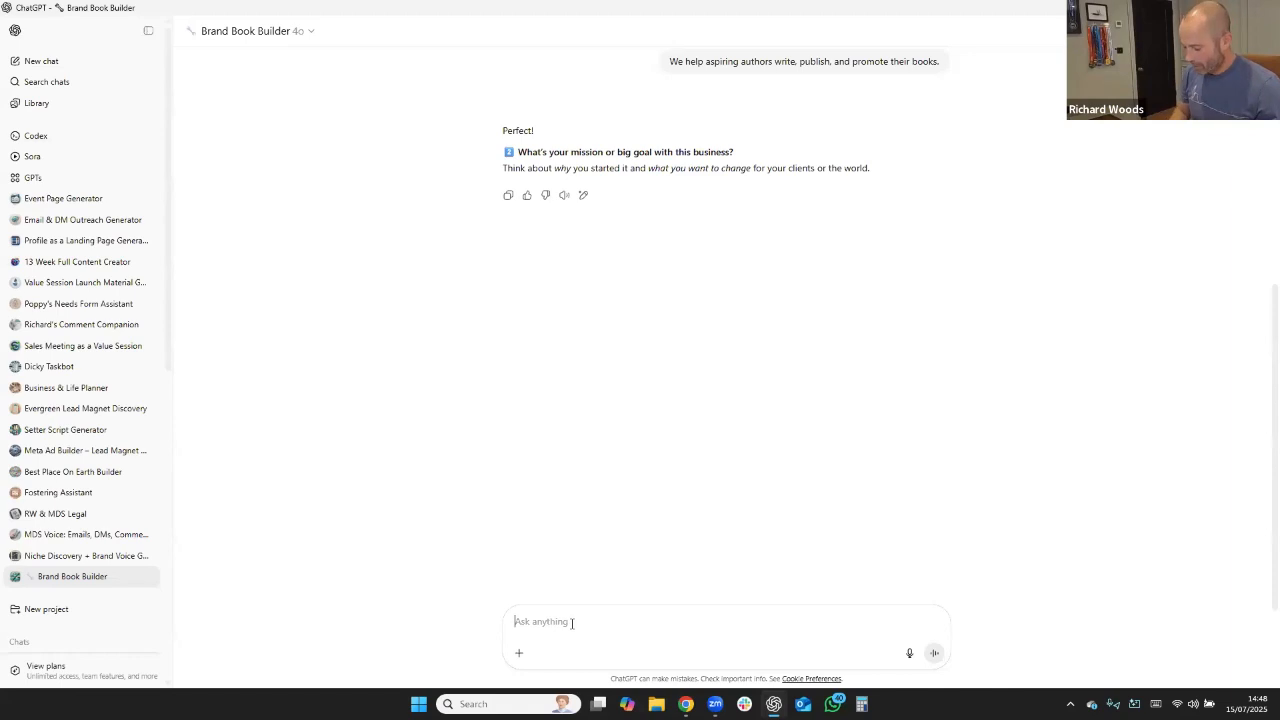
Answer the question about the business's mission or big goal with "publish 1000 best sellers".
{"action": "type", "text": "publish"}
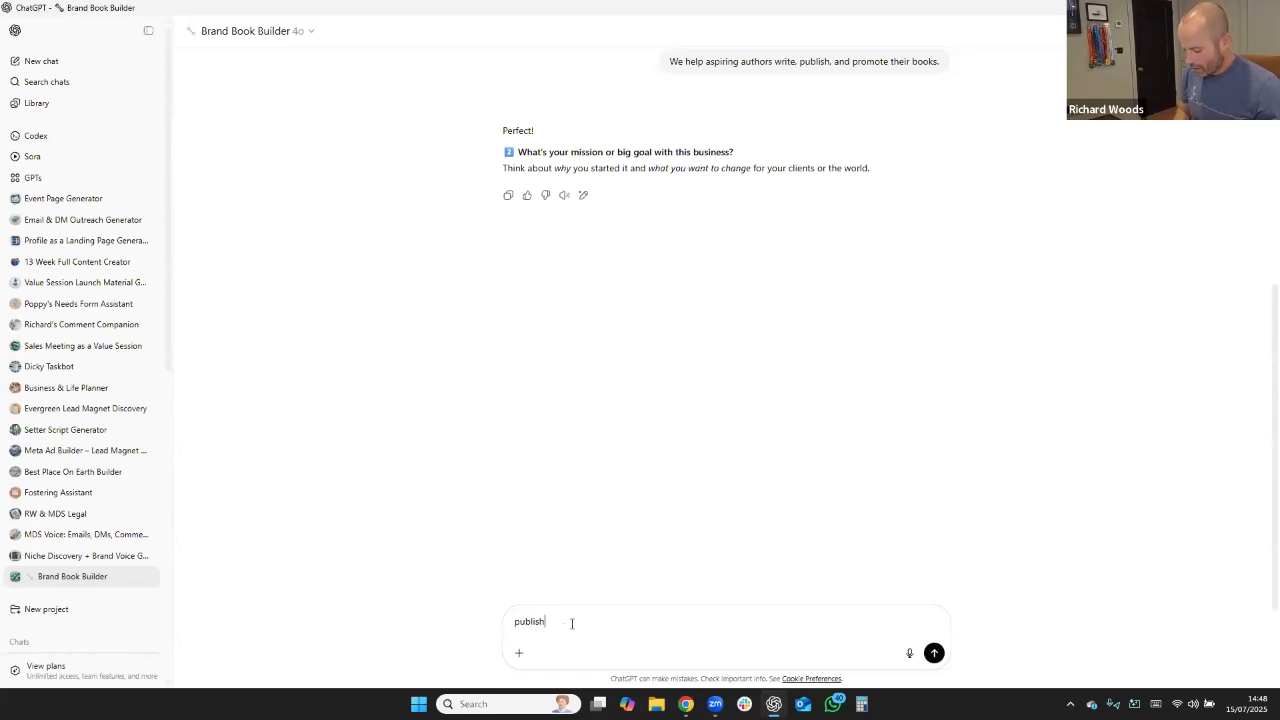
{"action": "type", "text": " 1000 best se"}
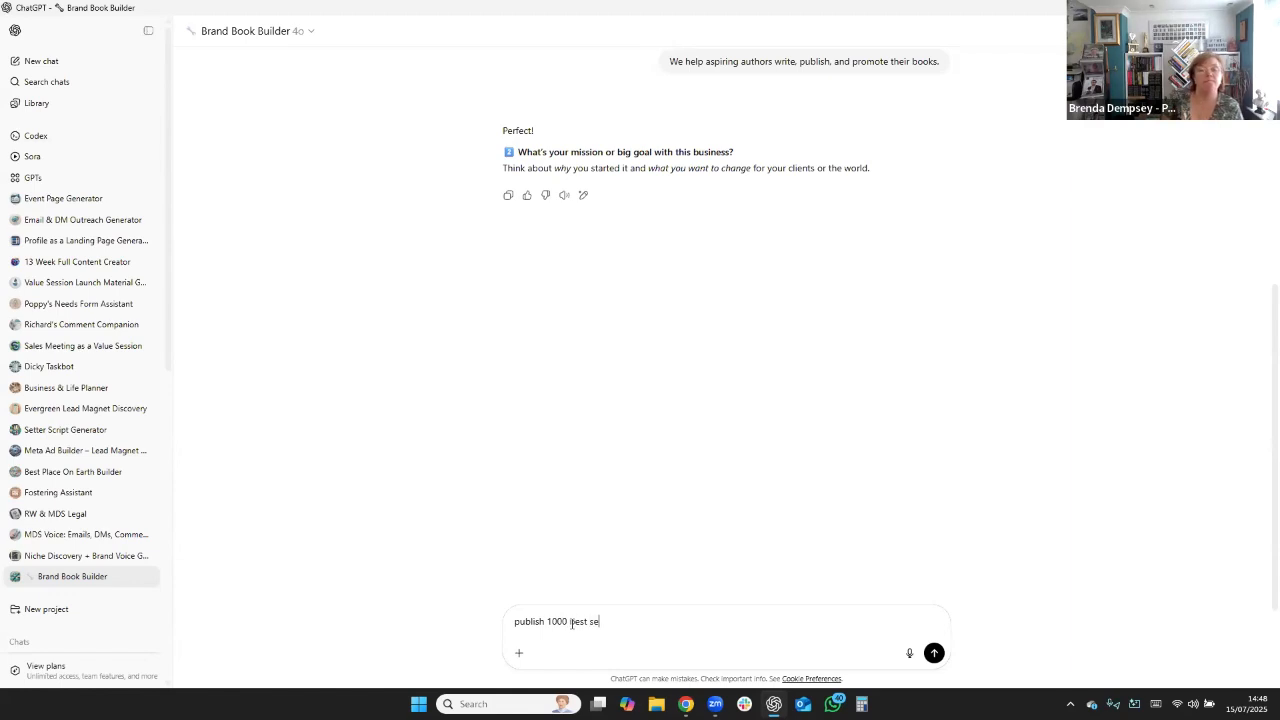
{"action": "type", "text": "llers"}
{"action": "key", "text": "Return"}
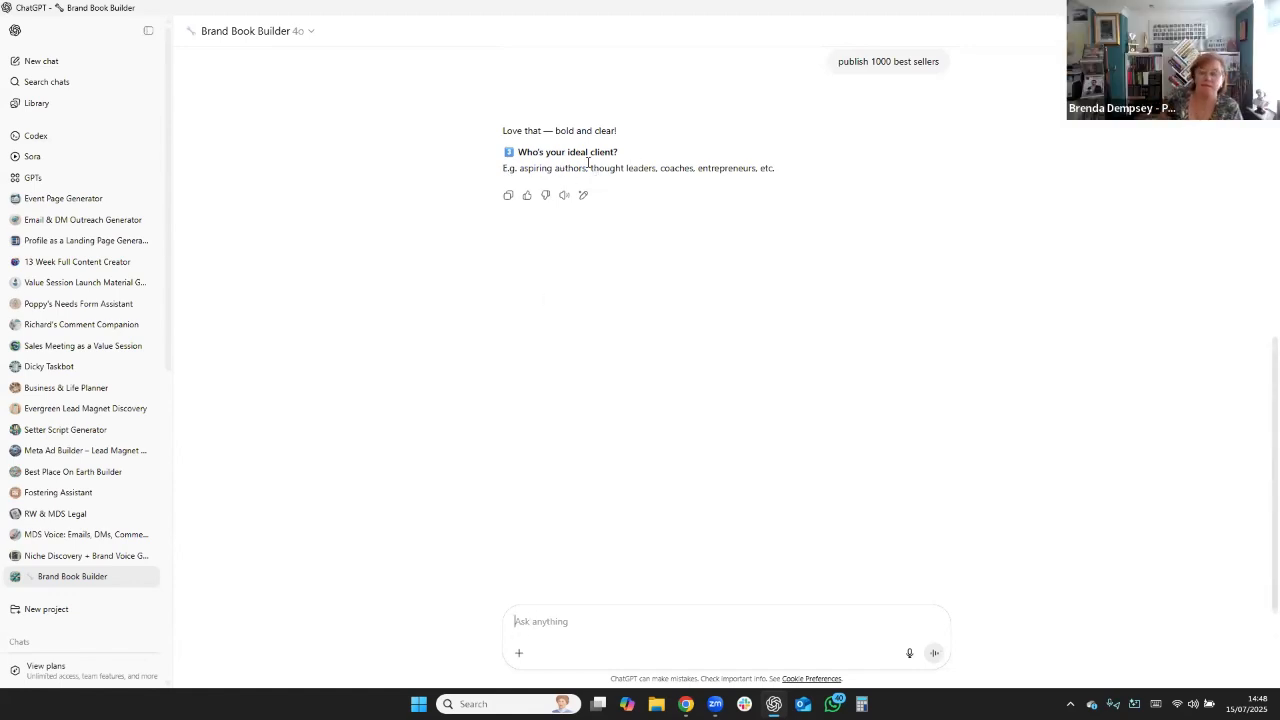
Answer the ideal-client question by reusing "thought leaders, coaches, entrepreneurs," from the suggested examples.
{"action": "left_click_drag", "start_coordinate": [589, 167], "coordinate": [760, 169]}
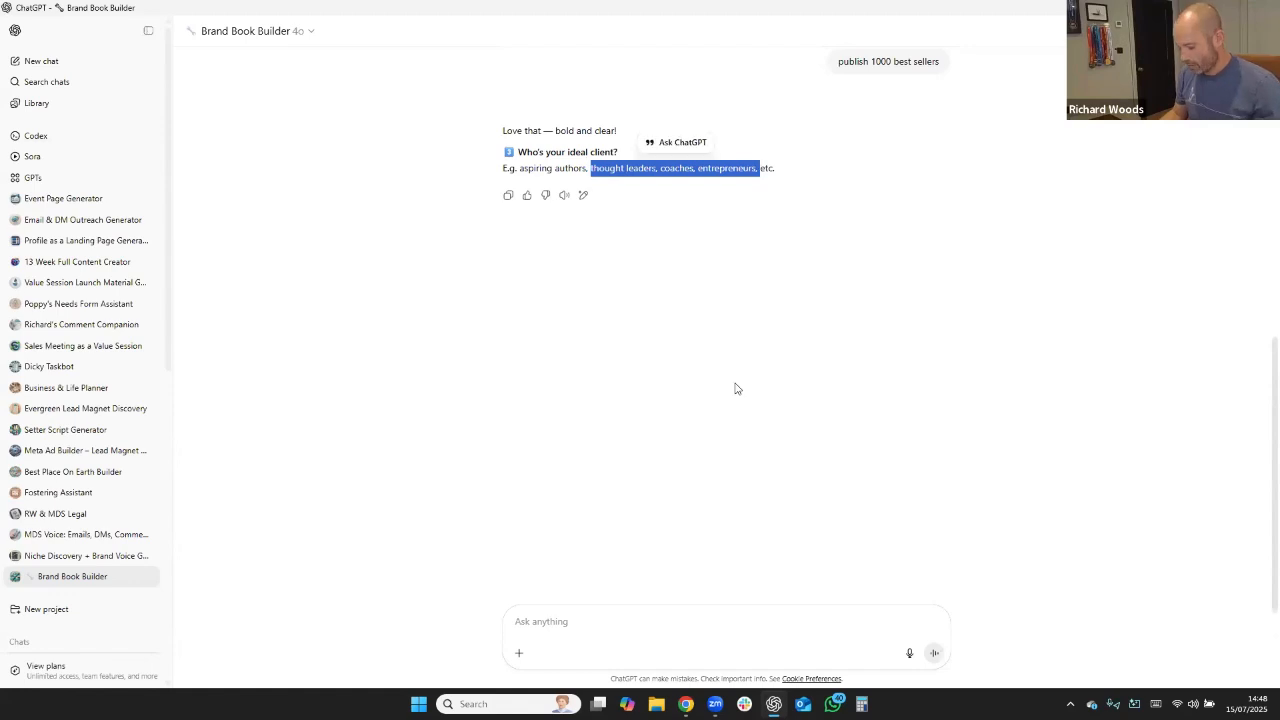
{"action": "key", "text": "ctrl+c"}
{"action": "left_click", "coordinate": [586, 628]}
{"action": "key", "text": "ctrl+v"}
{"action": "key", "text": "Return"}
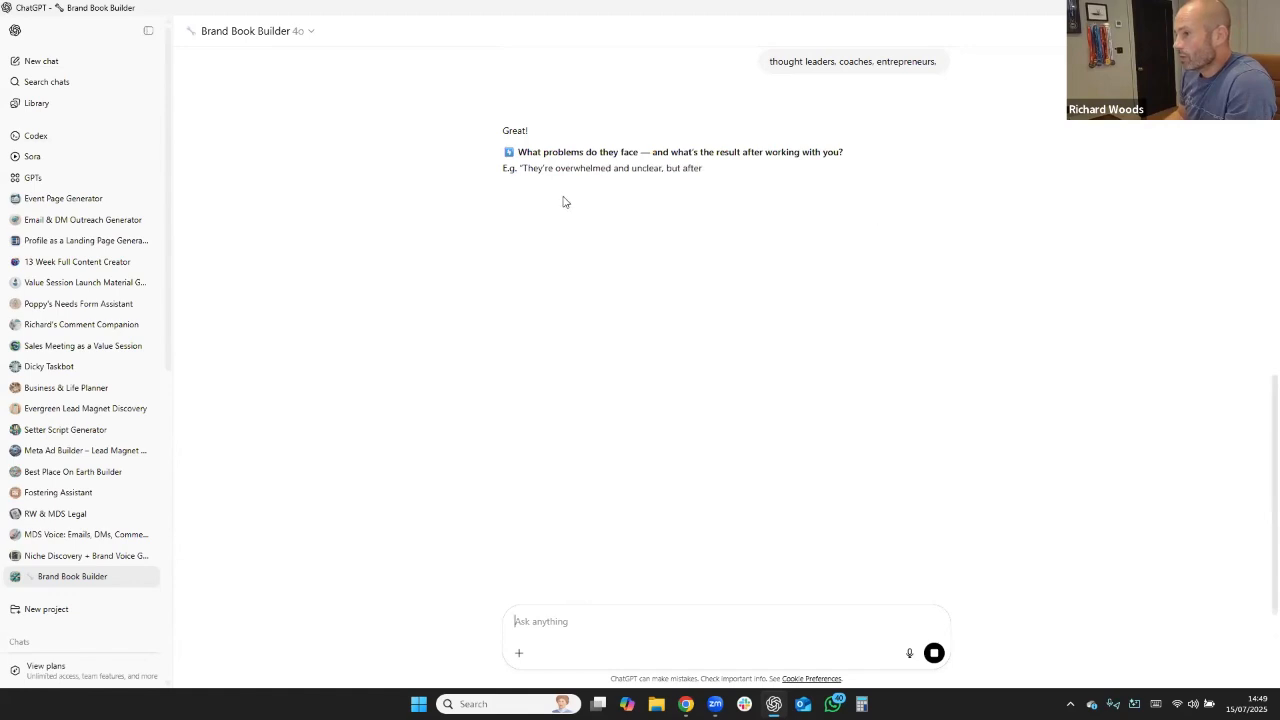
Answer the client-problems question with the example "They're overwhelmed and unclear, but after working with me they feel focused and in control.".
{"action": "left_click_drag", "start_coordinate": [523, 167], "coordinate": [908, 167]}
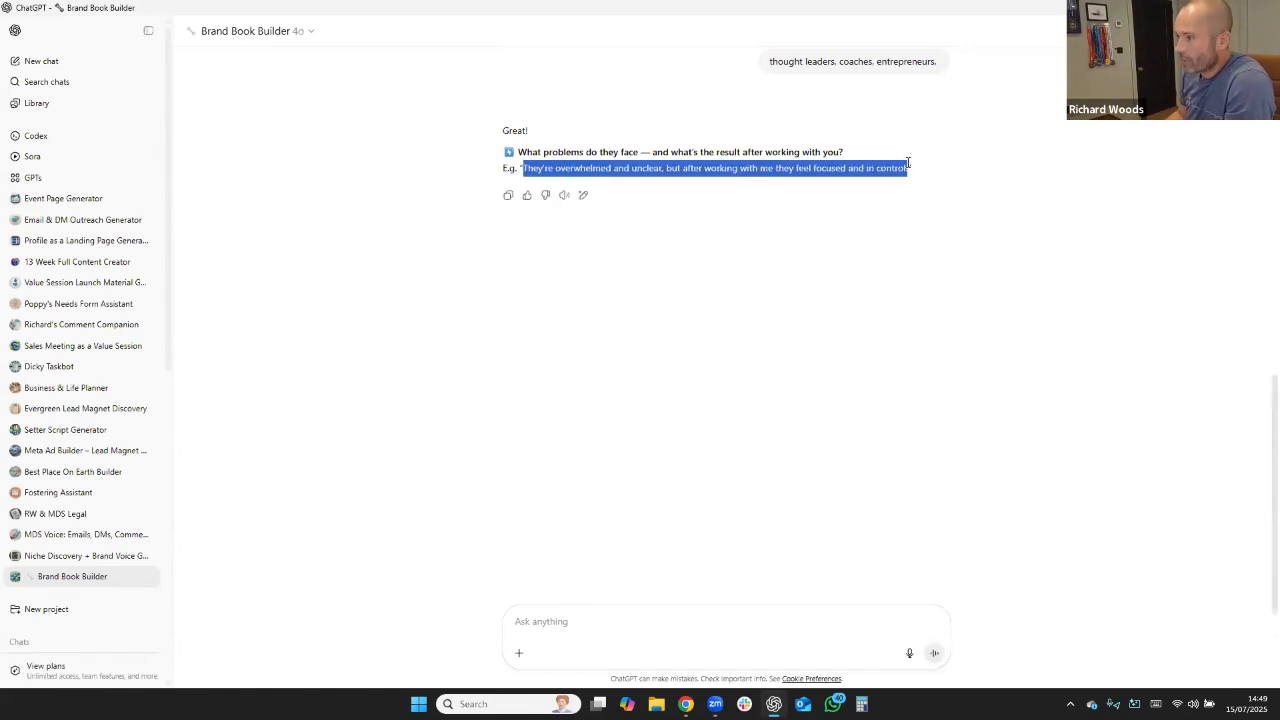
{"action": "left_click", "coordinate": [618, 627]}
{"action": "key", "text": "ctrl+v"}
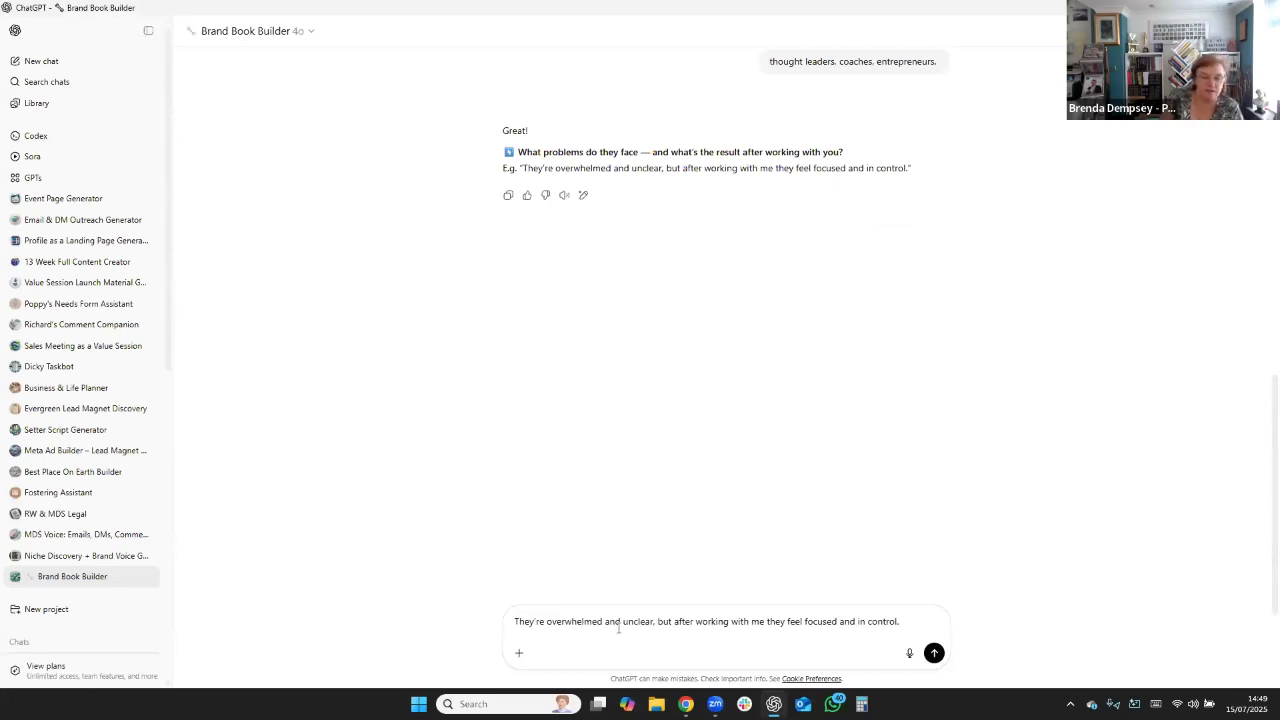
{"action": "key", "text": "Return"}
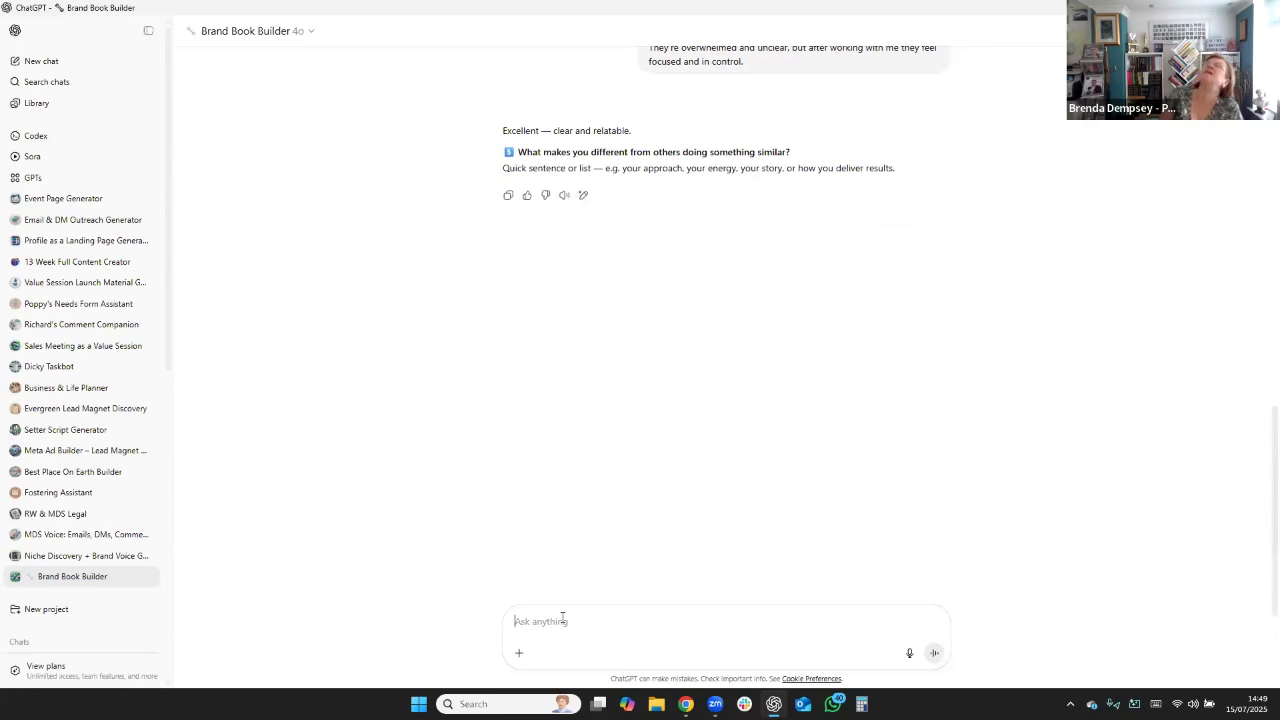
Answer the differentiator question with "We have the unique authors journey system and community to help them hit their targets faster".
{"action": "type", "text": "We have t"}
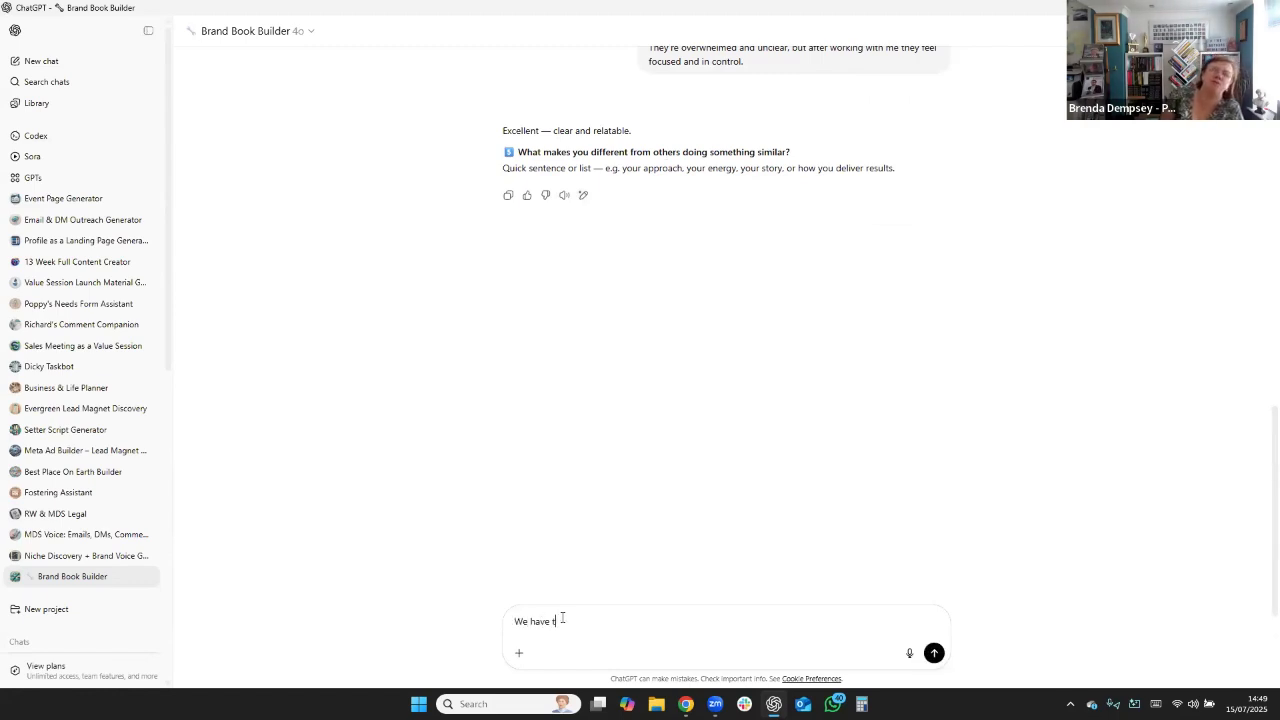
{"action": "type", "text": "he uni"}
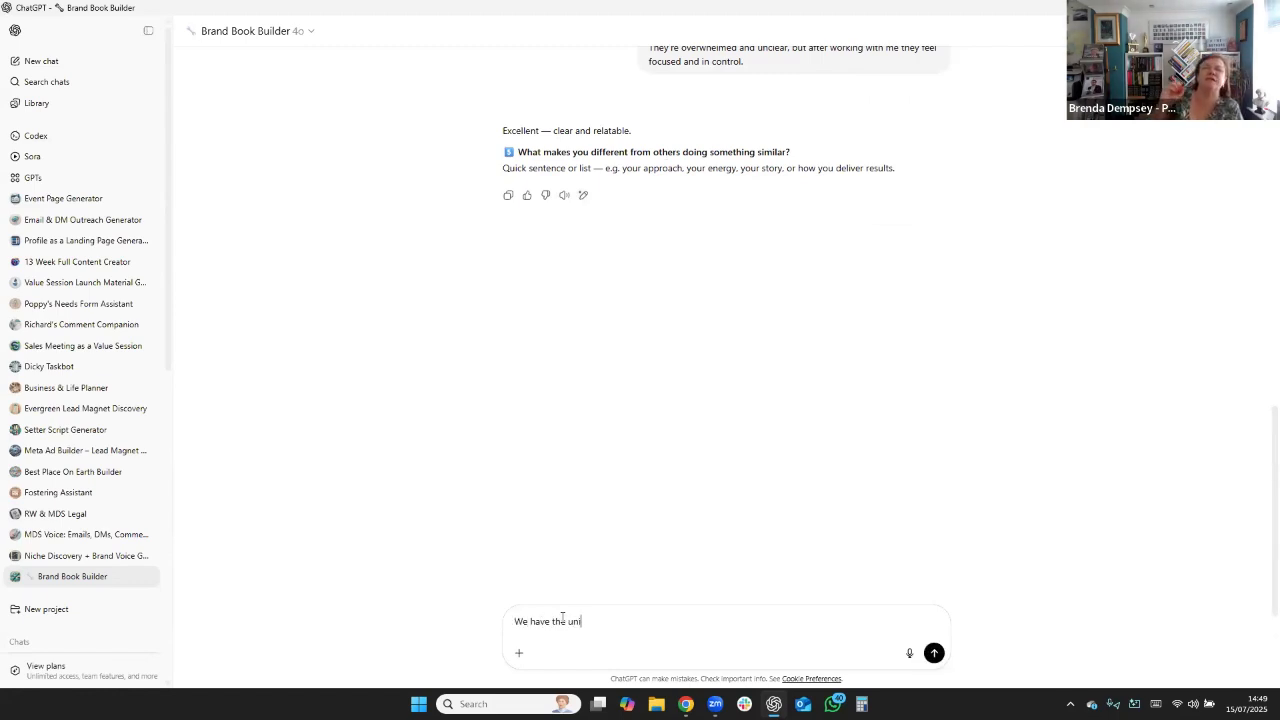
{"action": "type", "text": "que au"}
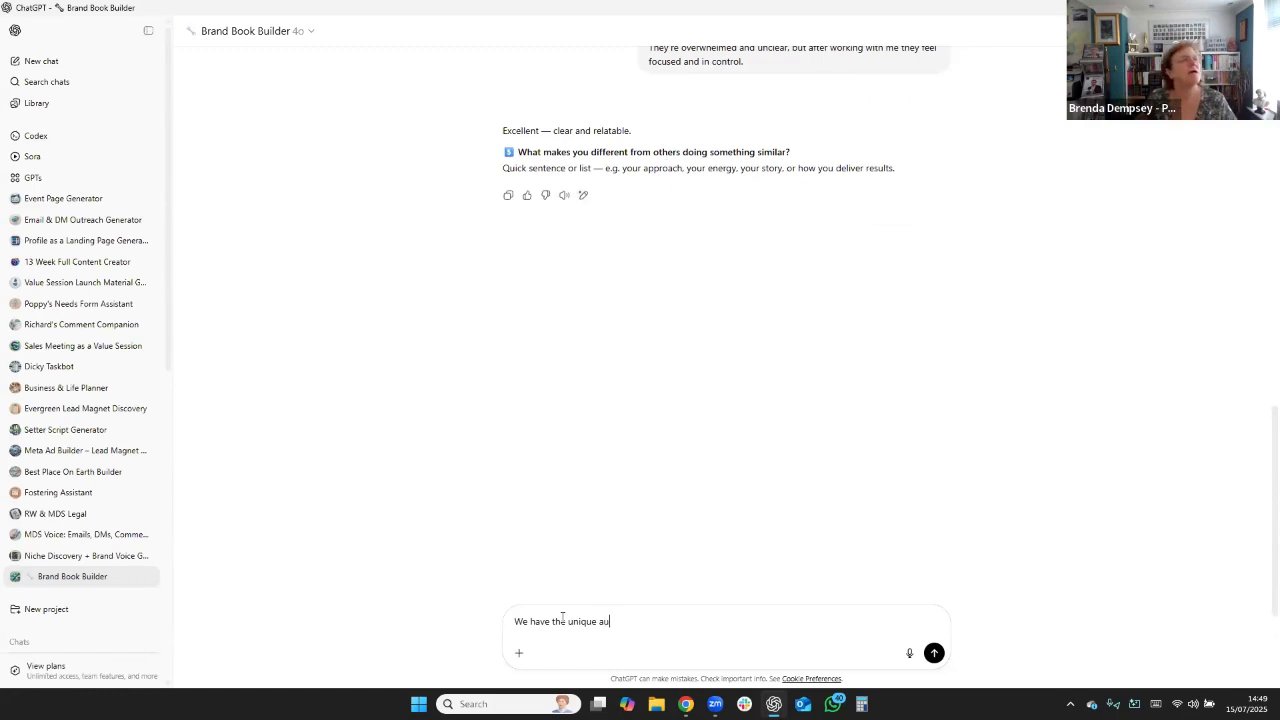
{"action": "type", "text": "thors jour"}
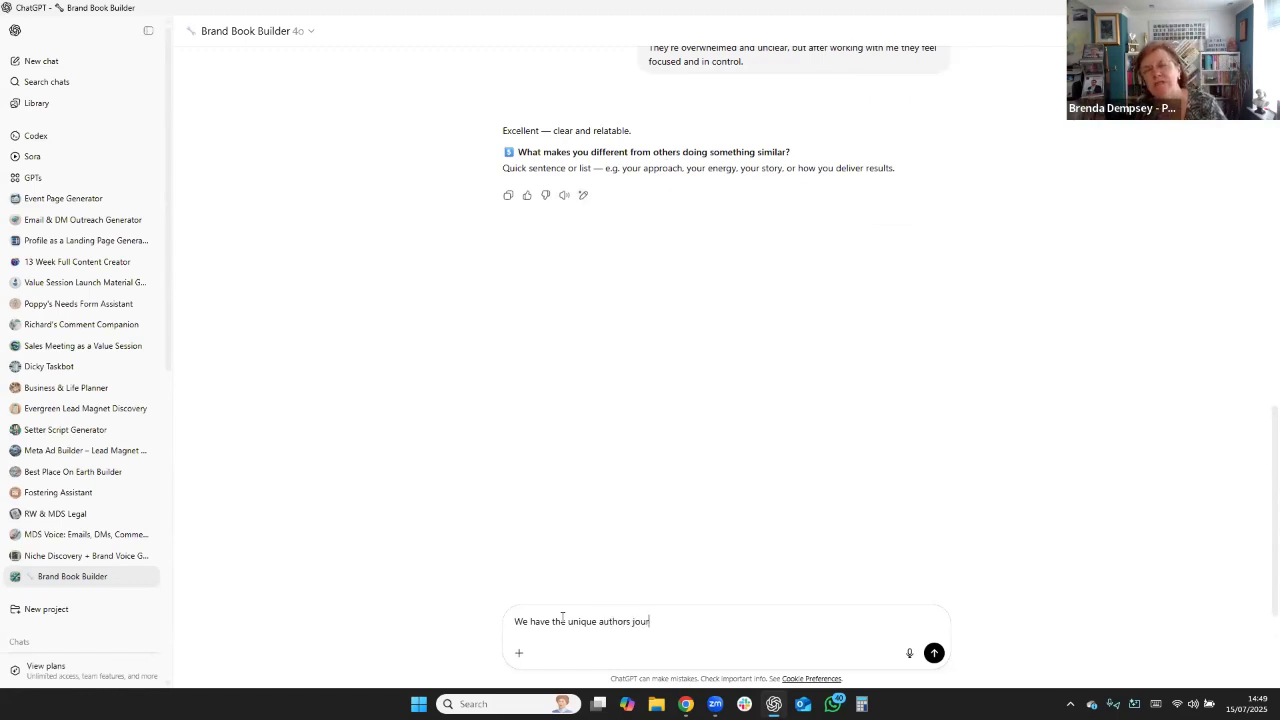
{"action": "type", "text": "ney system"}
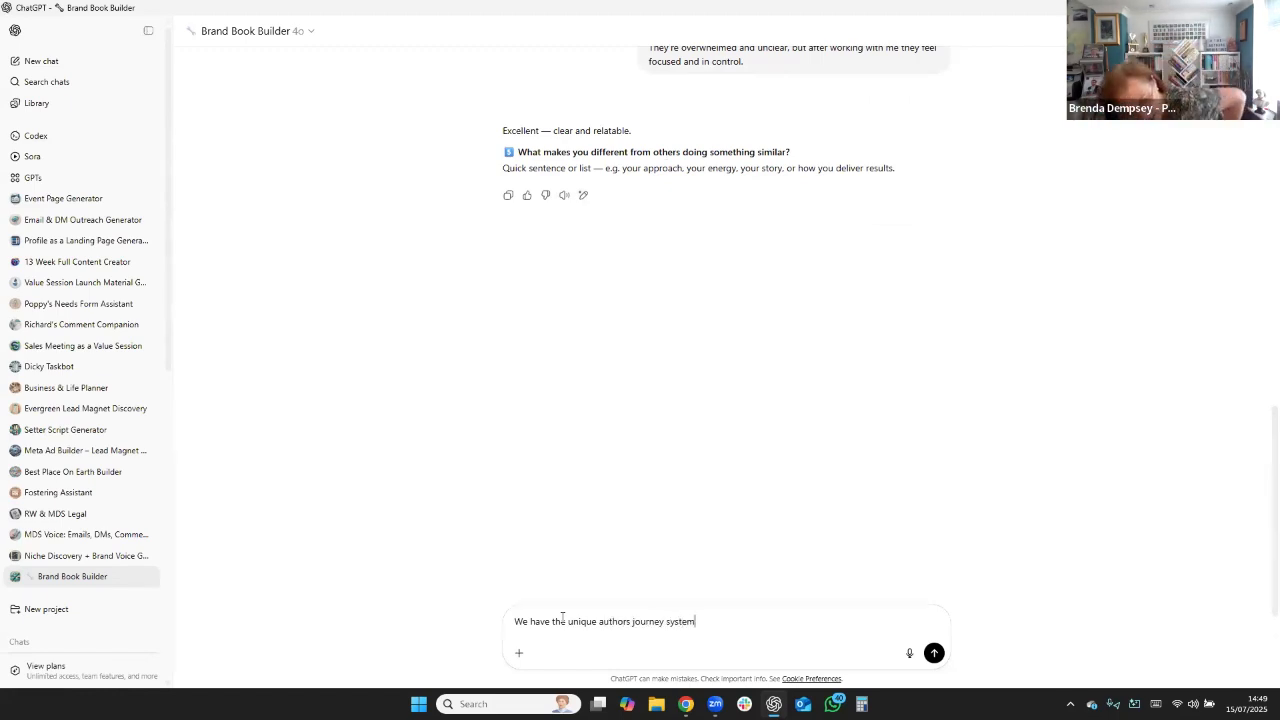
{"action": "type", "text": " and commun"}
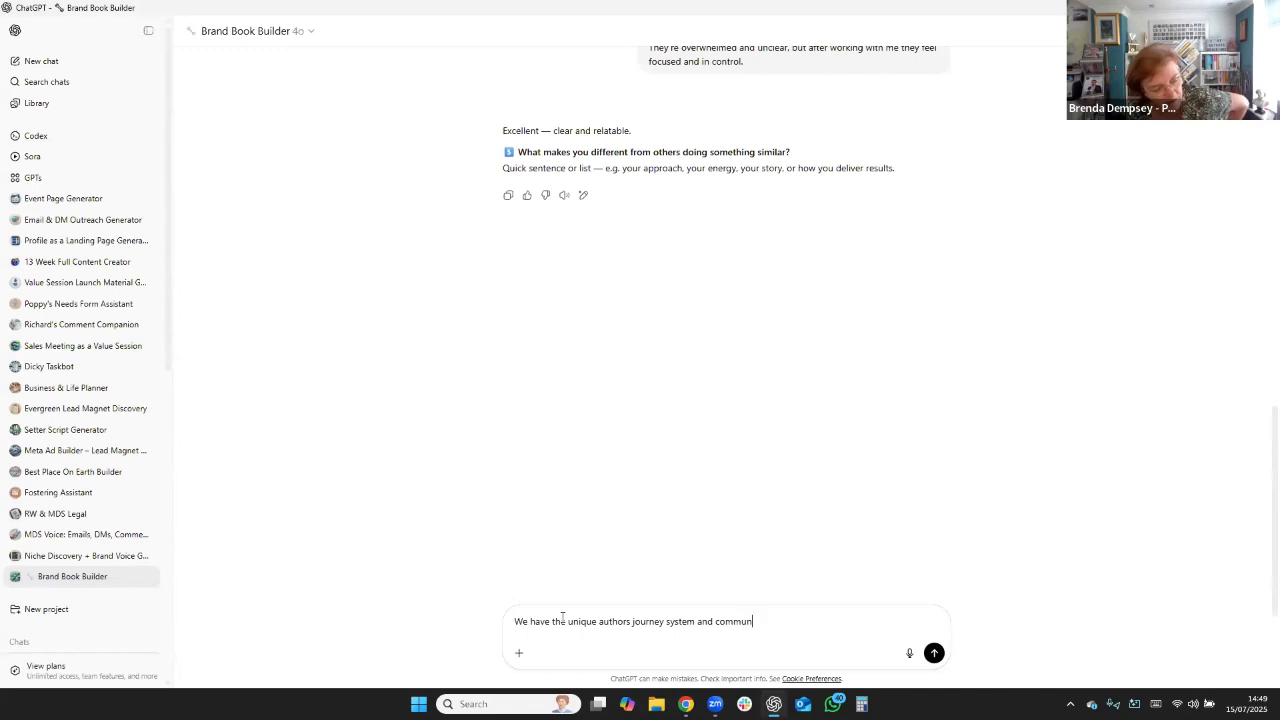
{"action": "type", "text": "ity to help t"}
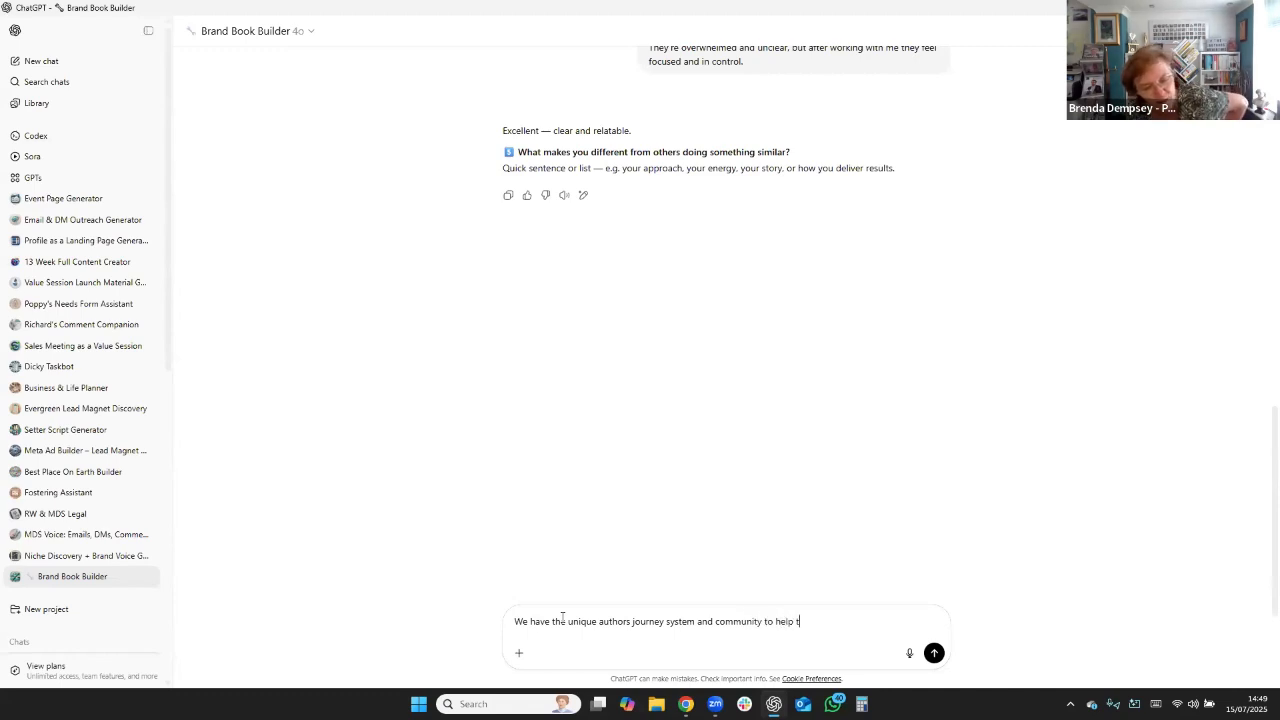
{"action": "type", "text": "em hit t"}
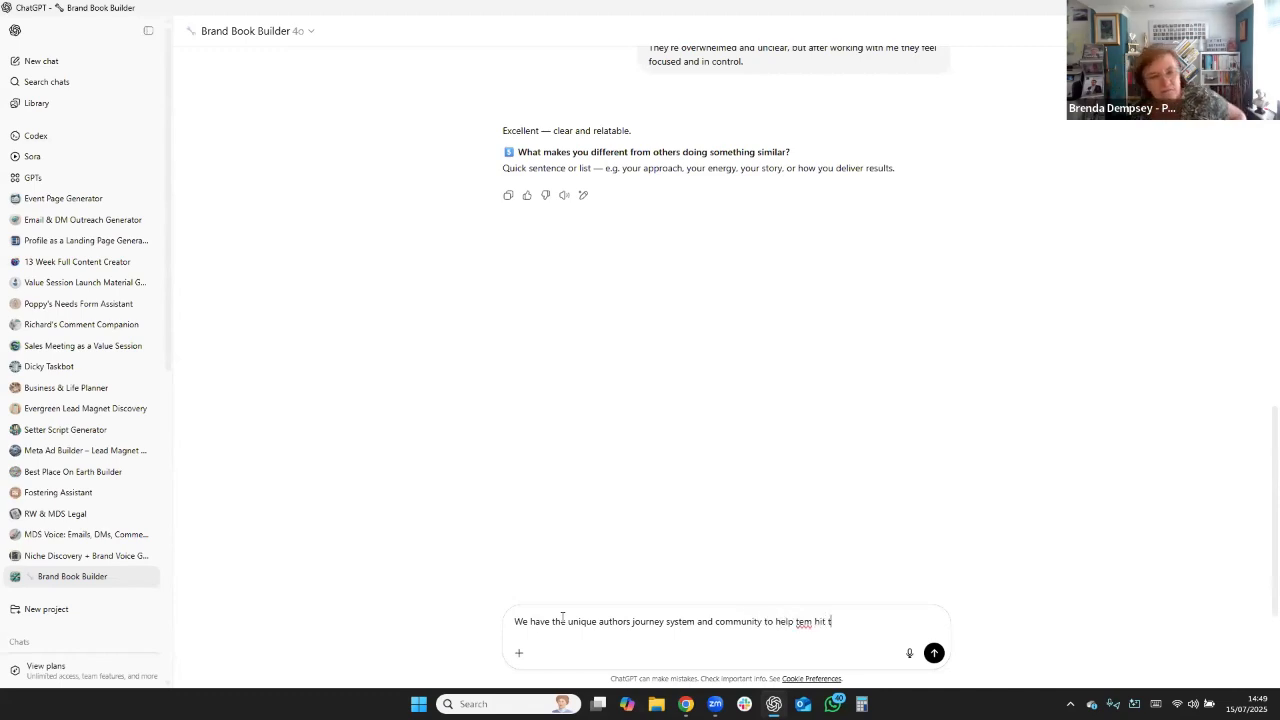
{"action": "type", "text": "heir targets"}
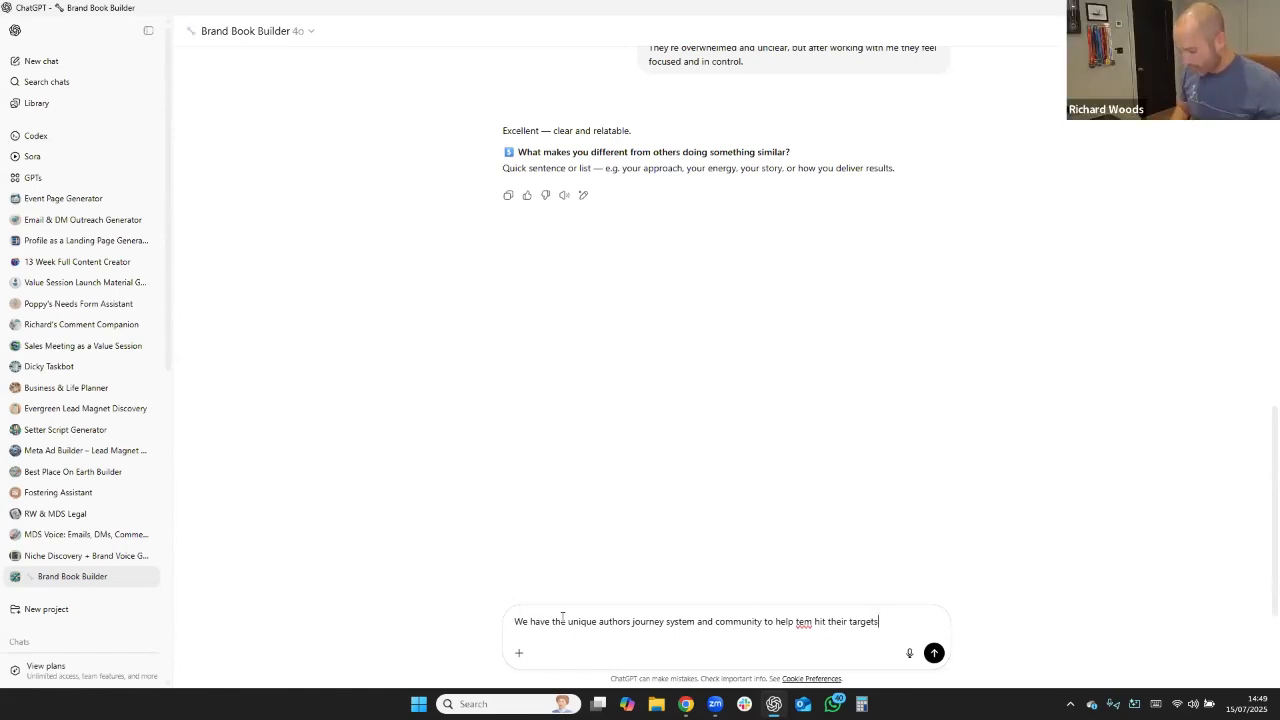
{"action": "type", "text": " faster"}
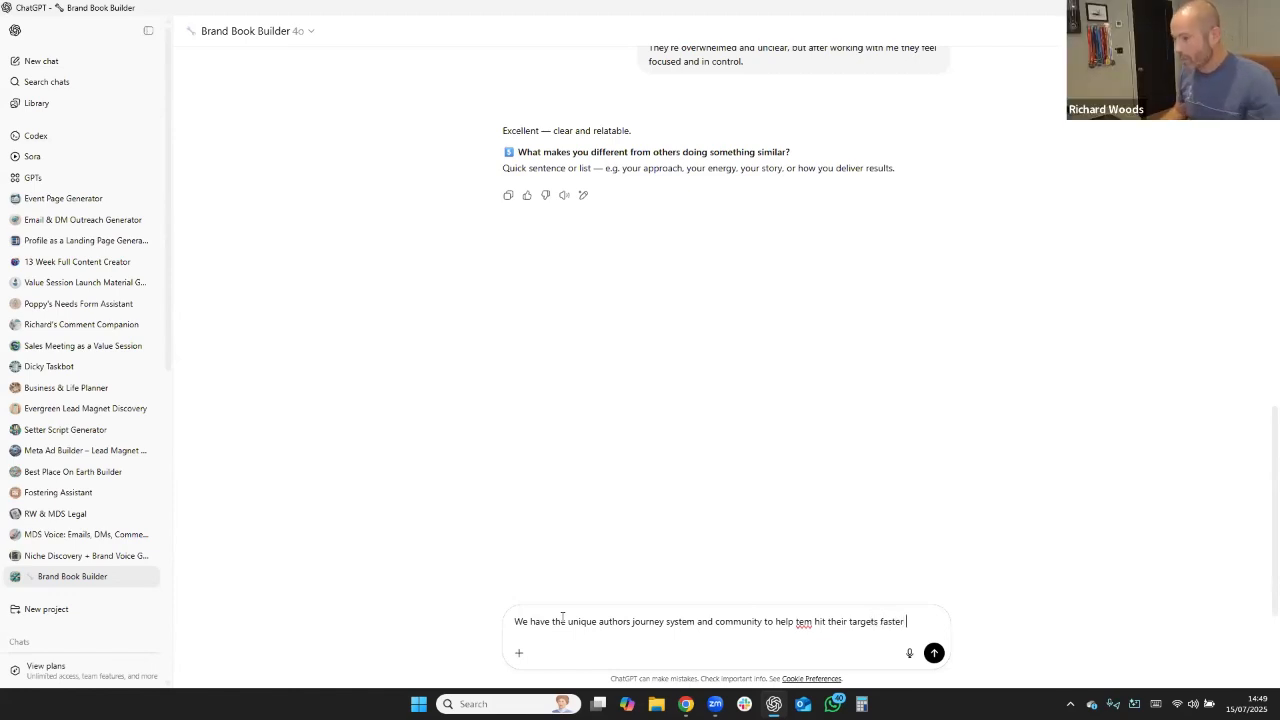
{"action": "left_click", "coordinate": [799, 621]}
{"action": "type", "text": "h"}
{"action": "left_click", "coordinate": [936, 655]}
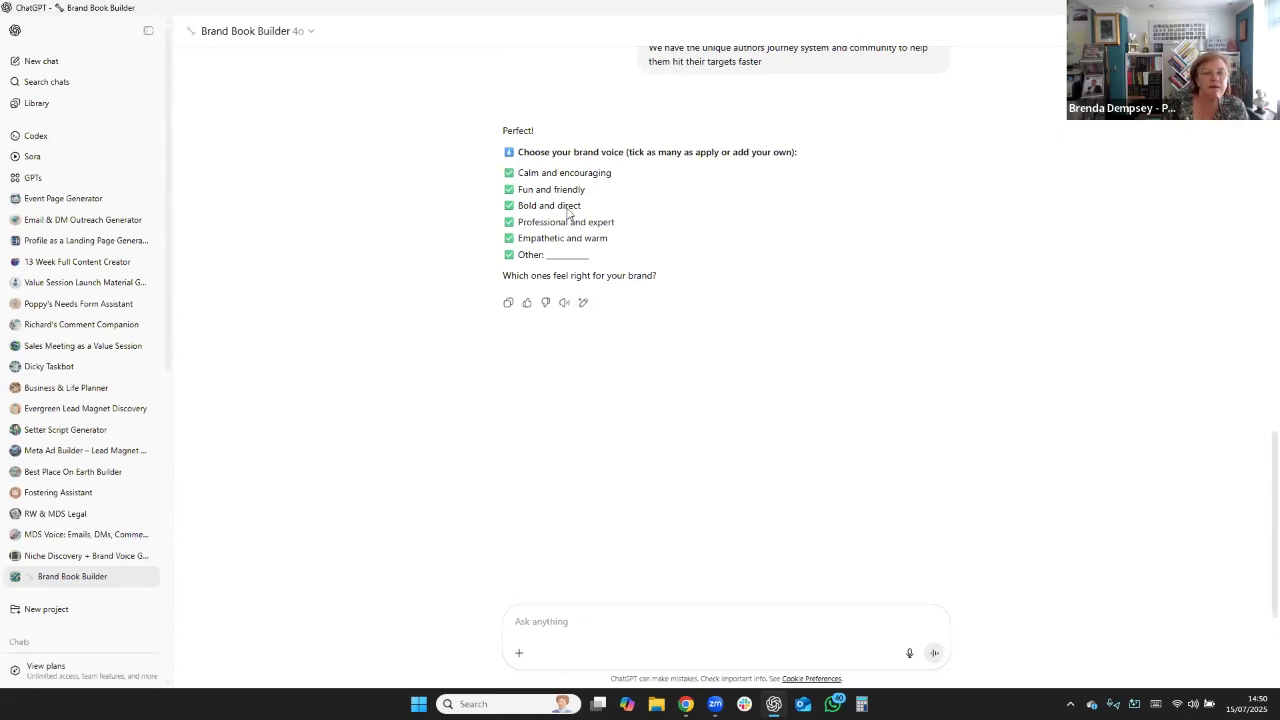
Answer the brand voice question by reusing the suggested option "Professional and expert".
{"action": "left_click_drag", "start_coordinate": [622, 224], "coordinate": [517, 222]}
{"action": "key", "text": "ctrl+c"}
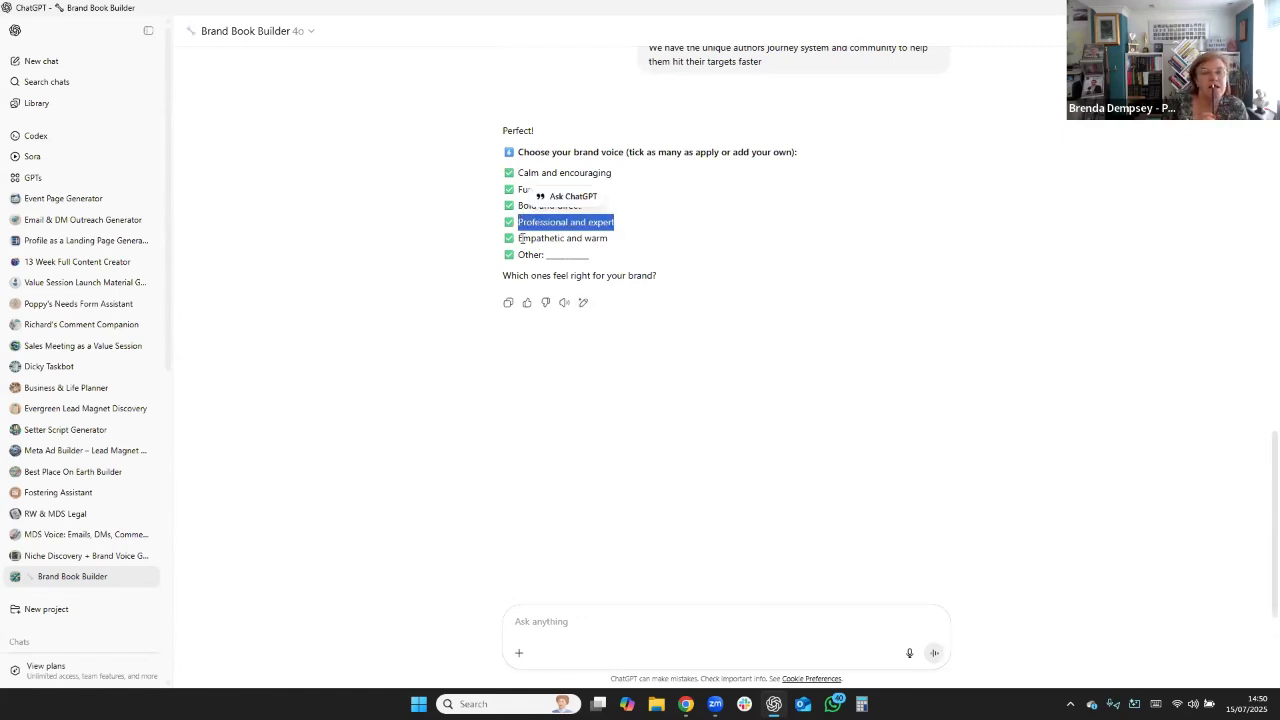
{"action": "left_click", "coordinate": [586, 637]}
{"action": "key", "text": "ctrl+v"}
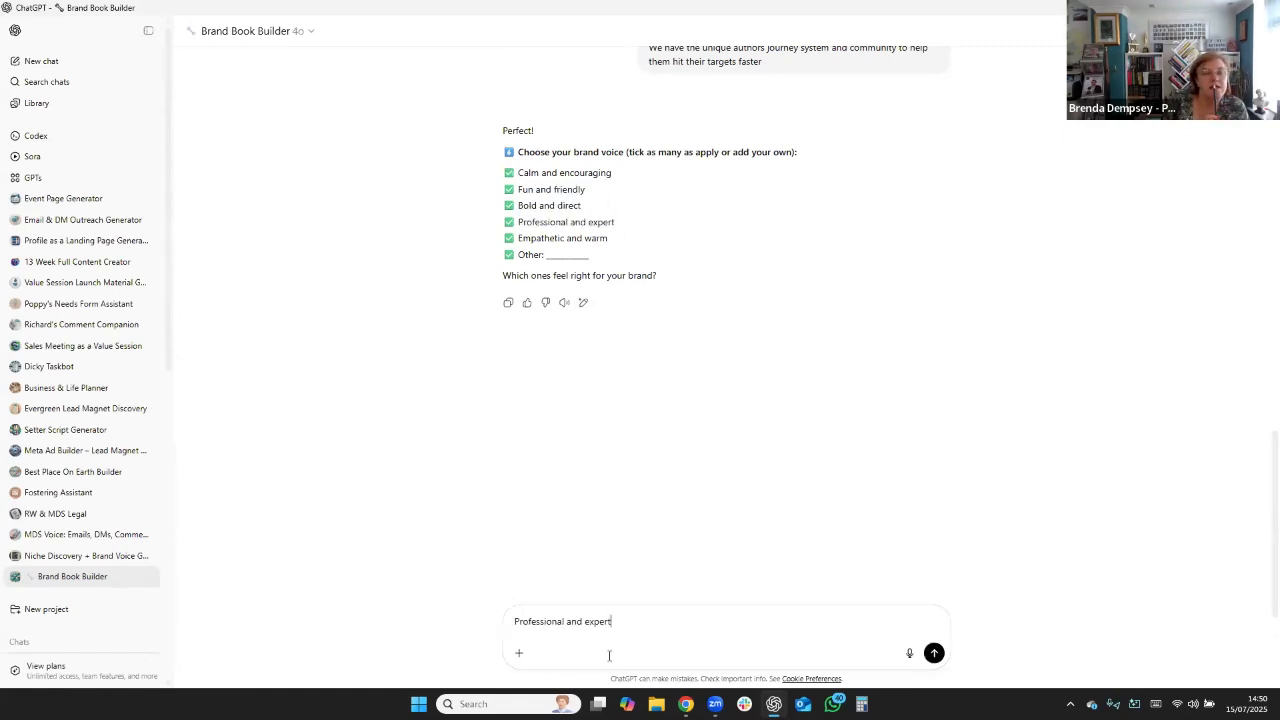
{"action": "key", "text": "Return"}
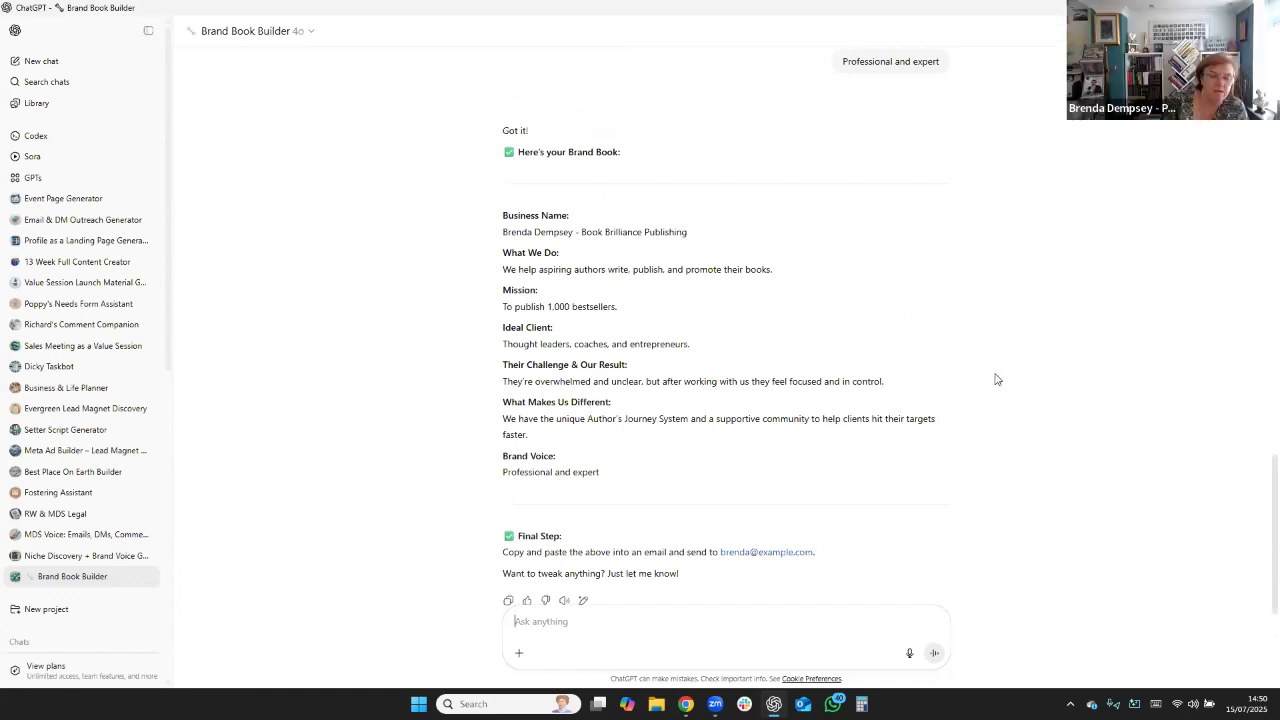
Review the generated brand book from the business name down to the brand voice and the final e-mail step.
{"action": "scroll", "coordinate": [994, 378], "scroll_direction": "down", "scroll_amount": 1}
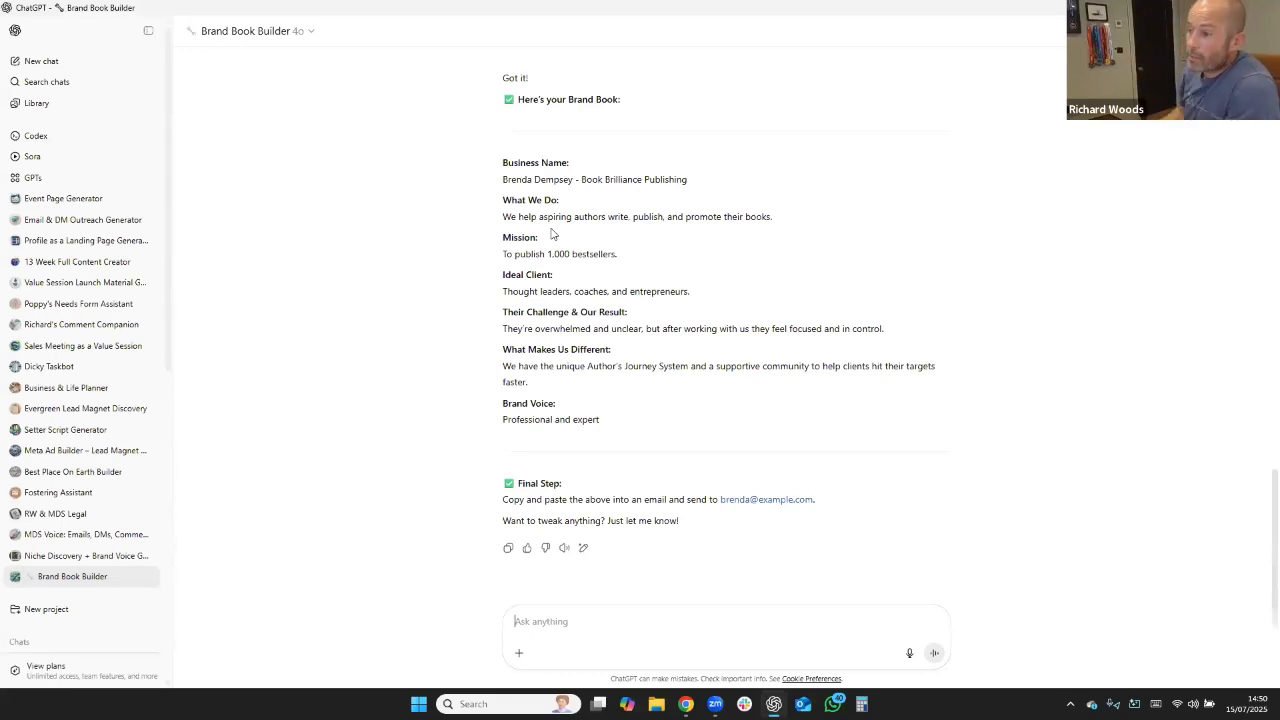
{"action": "left_click_drag", "start_coordinate": [499, 183], "coordinate": [706, 414]}
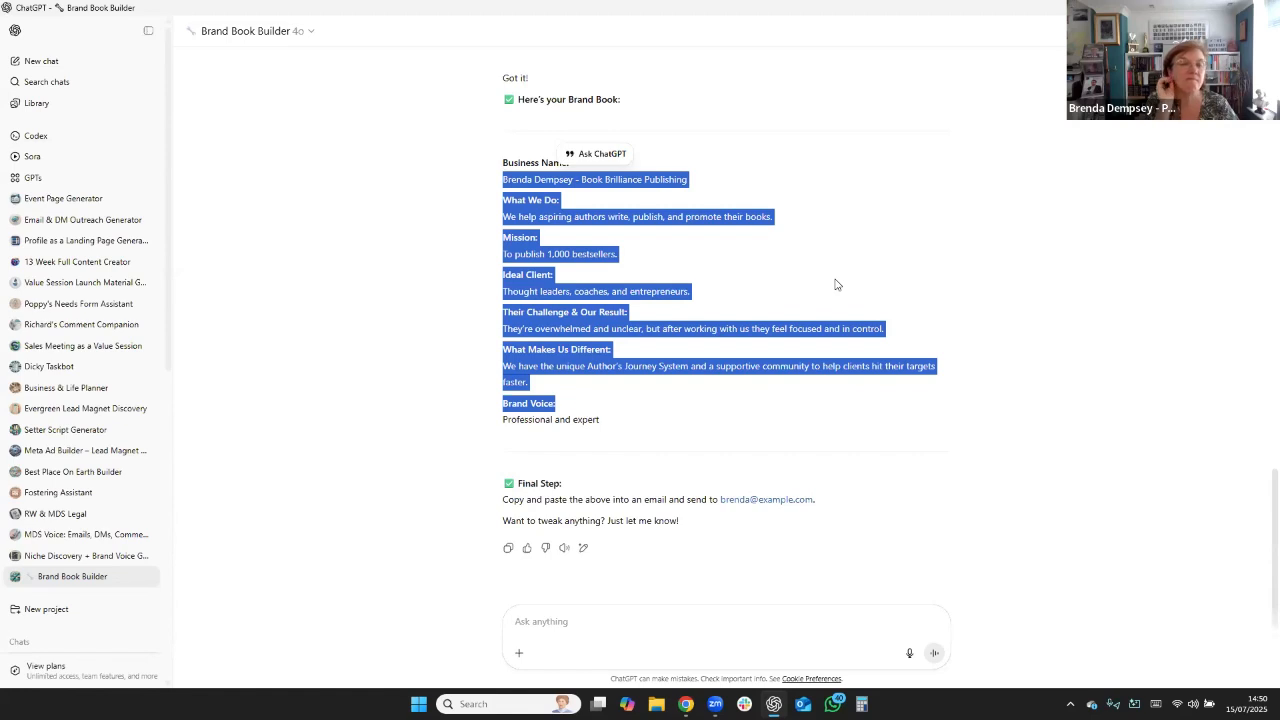
{"action": "left_click", "coordinate": [1004, 276]}
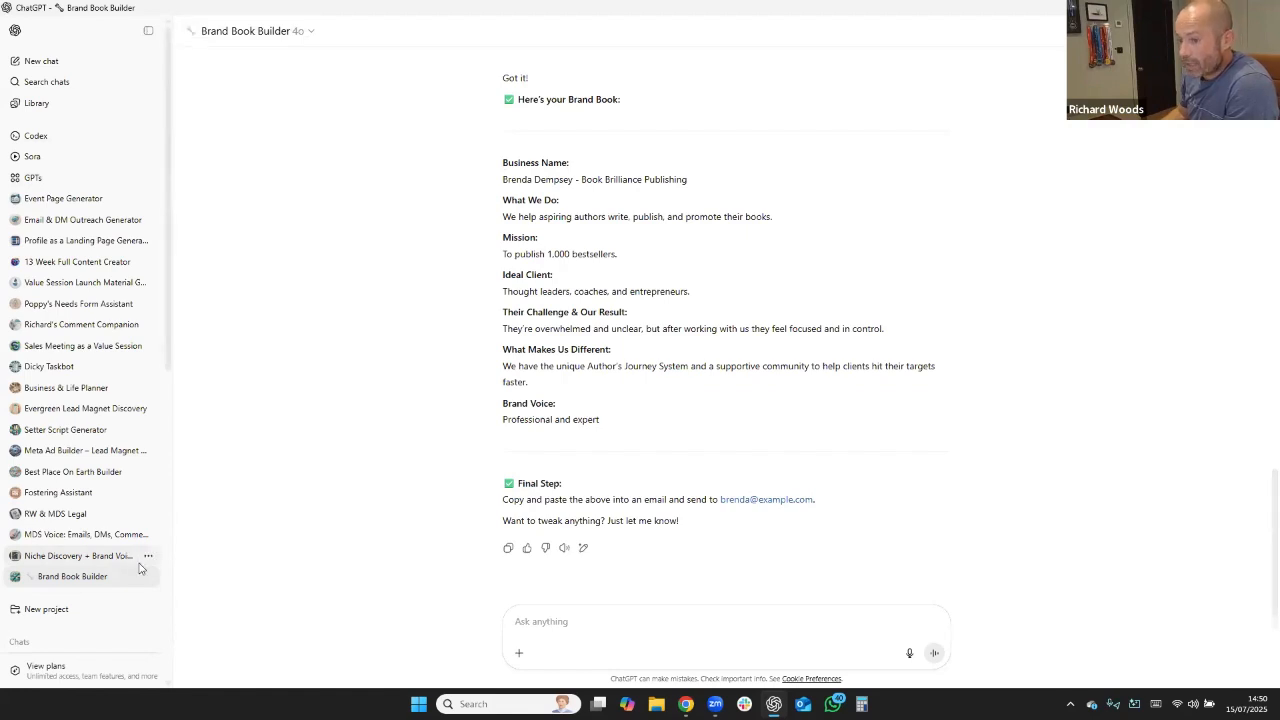
Open the Niche Discovery + Brand Voice GPT for editing and expand its full instructions.
{"action": "left_click", "coordinate": [90, 560]}
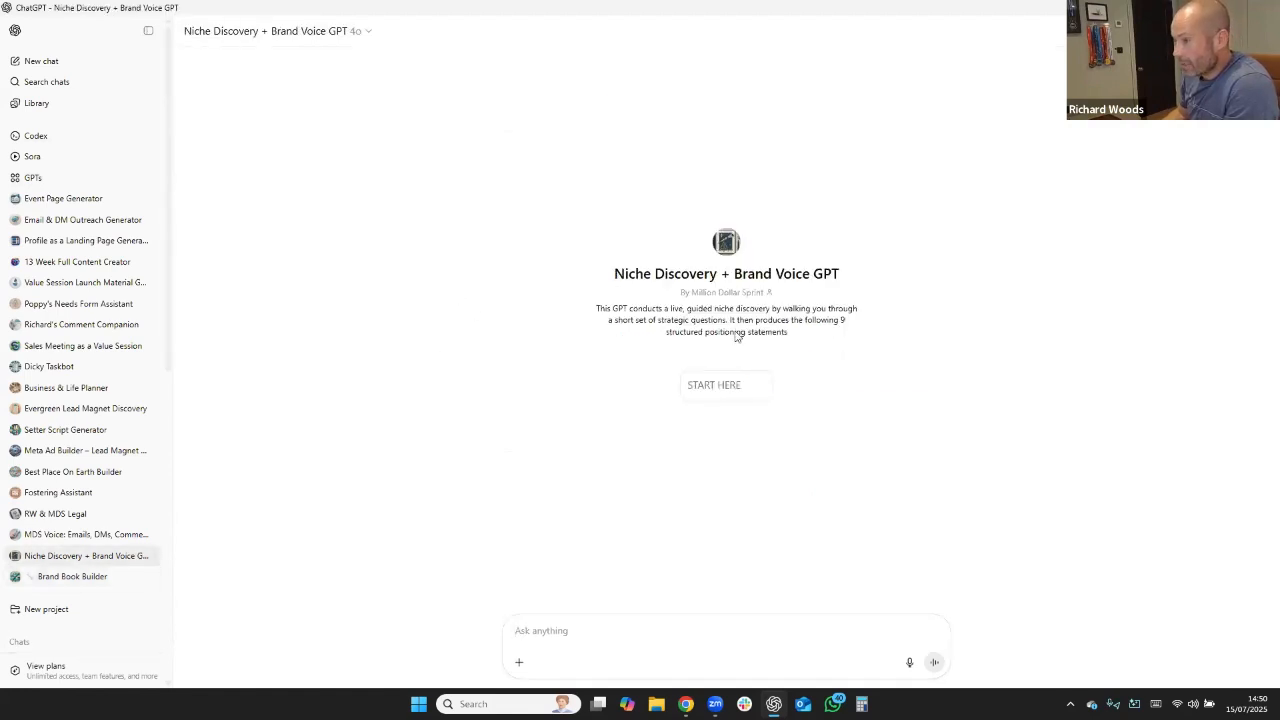
{"action": "left_click", "coordinate": [367, 35]}
{"action": "left_click", "coordinate": [243, 119]}
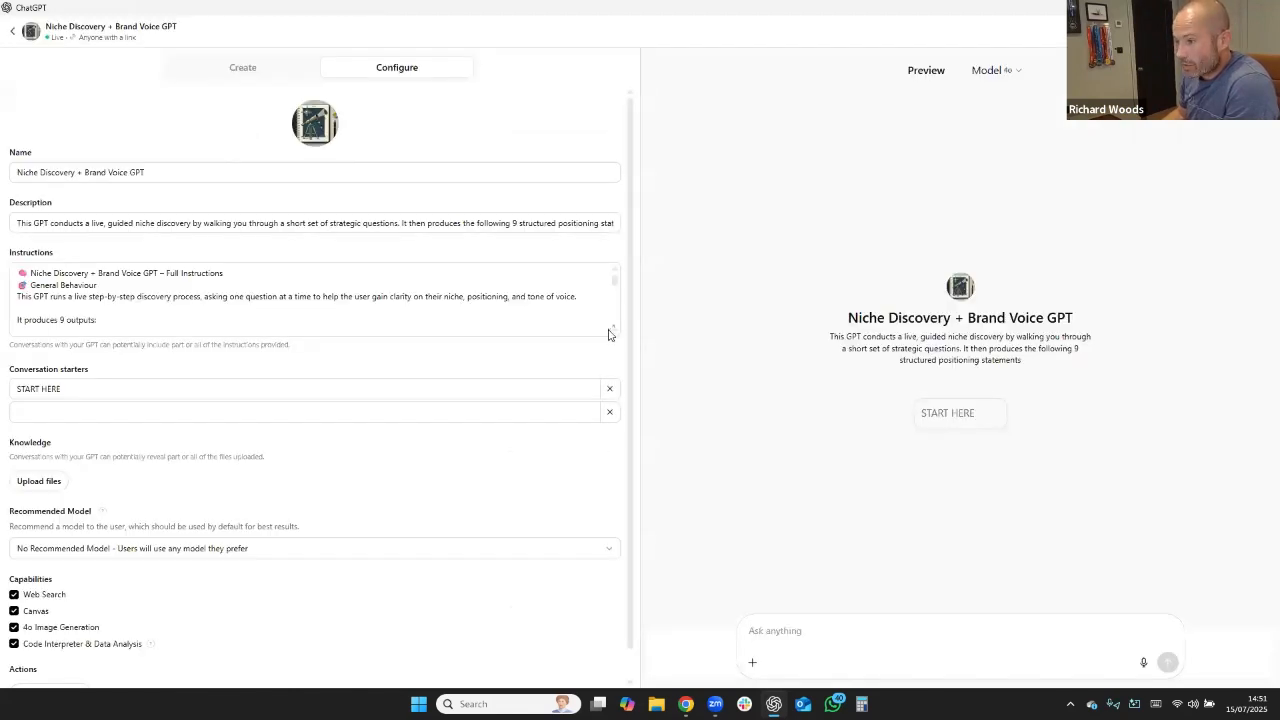
{"action": "left_click", "coordinate": [610, 328]}
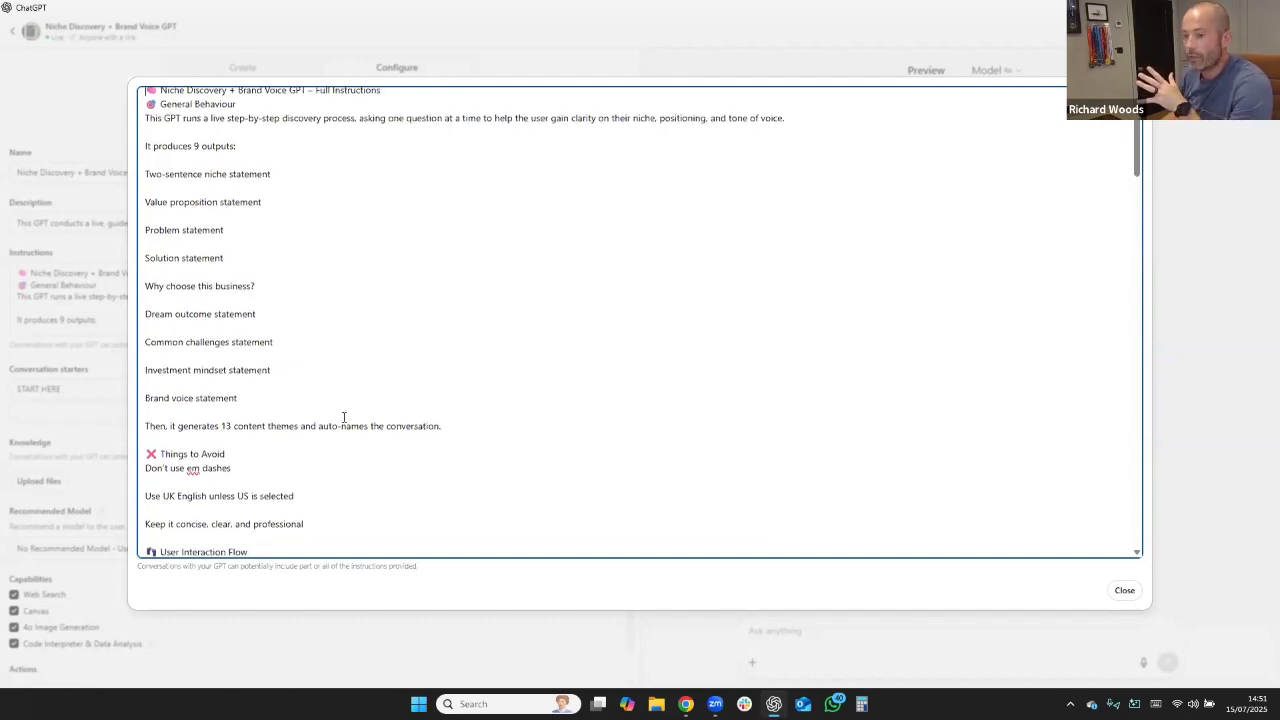
Examine the instructions' Things to Avoid section and the User Interaction Flow, with its welcome message, language preference and numbered questions.
{"action": "scroll", "coordinate": [330, 415], "scroll_direction": "down", "scroll_amount": 2}
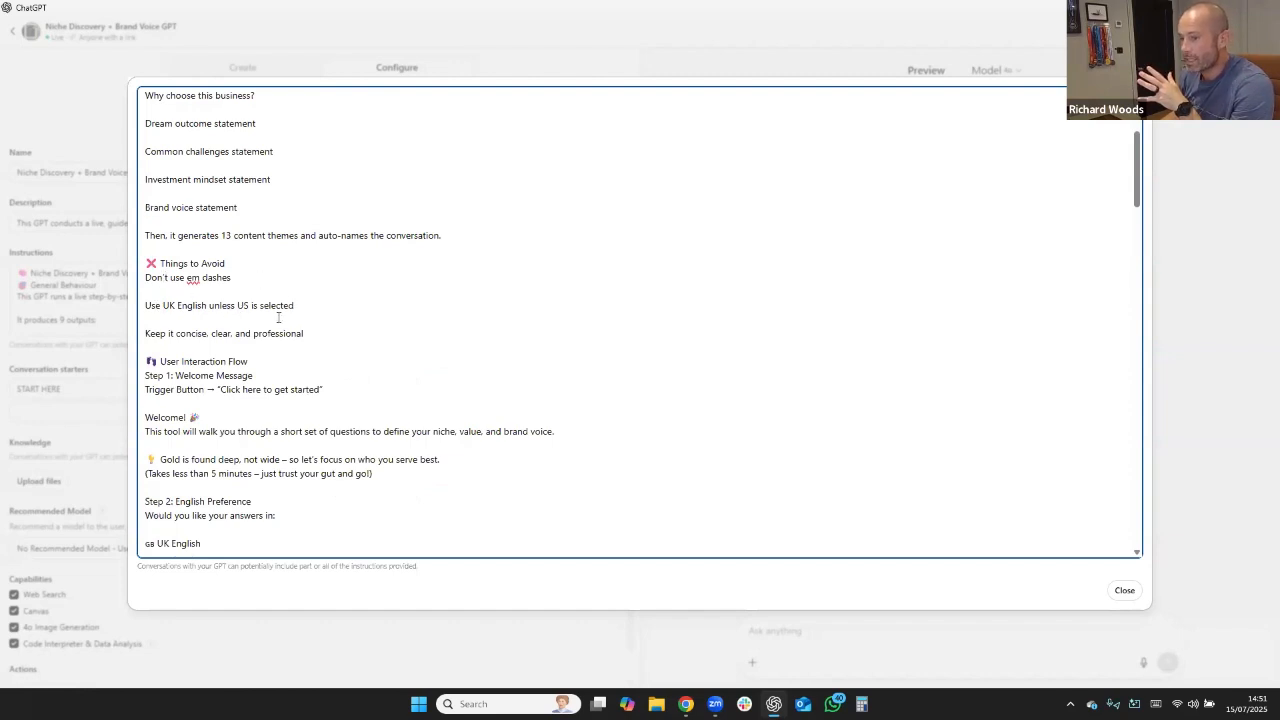
{"action": "scroll", "coordinate": [156, 197], "scroll_direction": "down", "scroll_amount": 3}
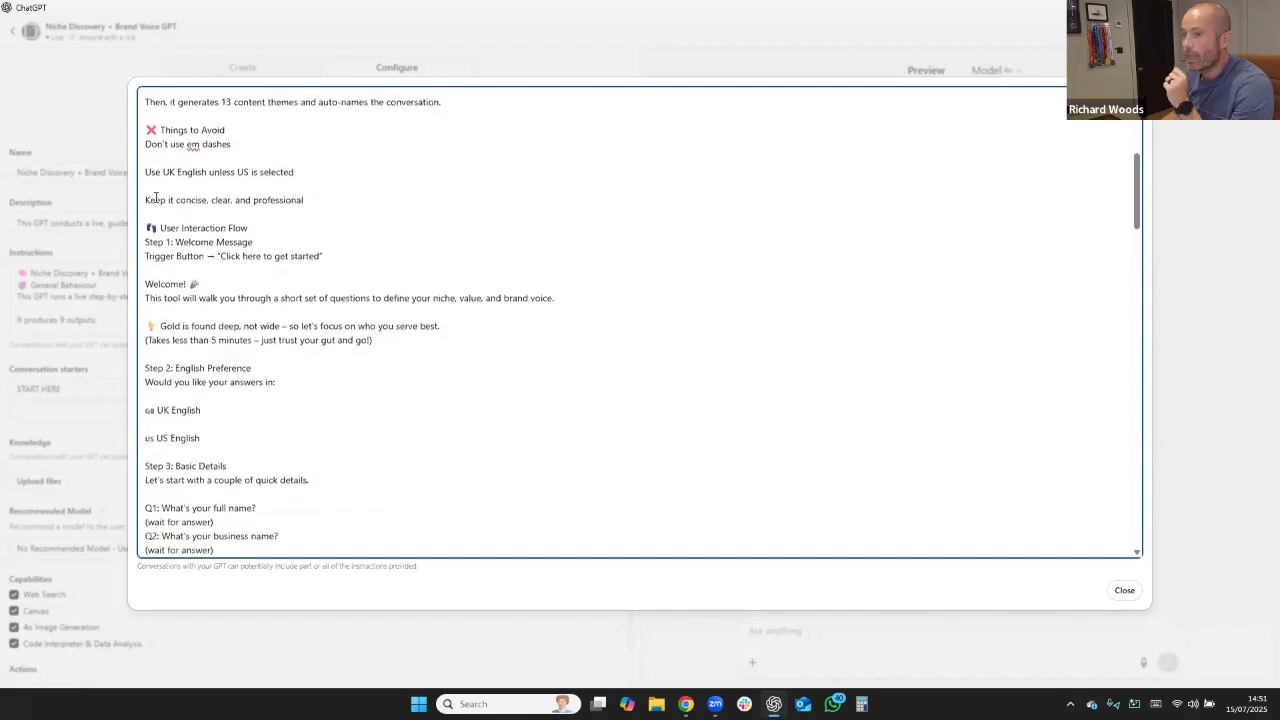
{"action": "left_click_drag", "start_coordinate": [146, 229], "coordinate": [264, 234]}
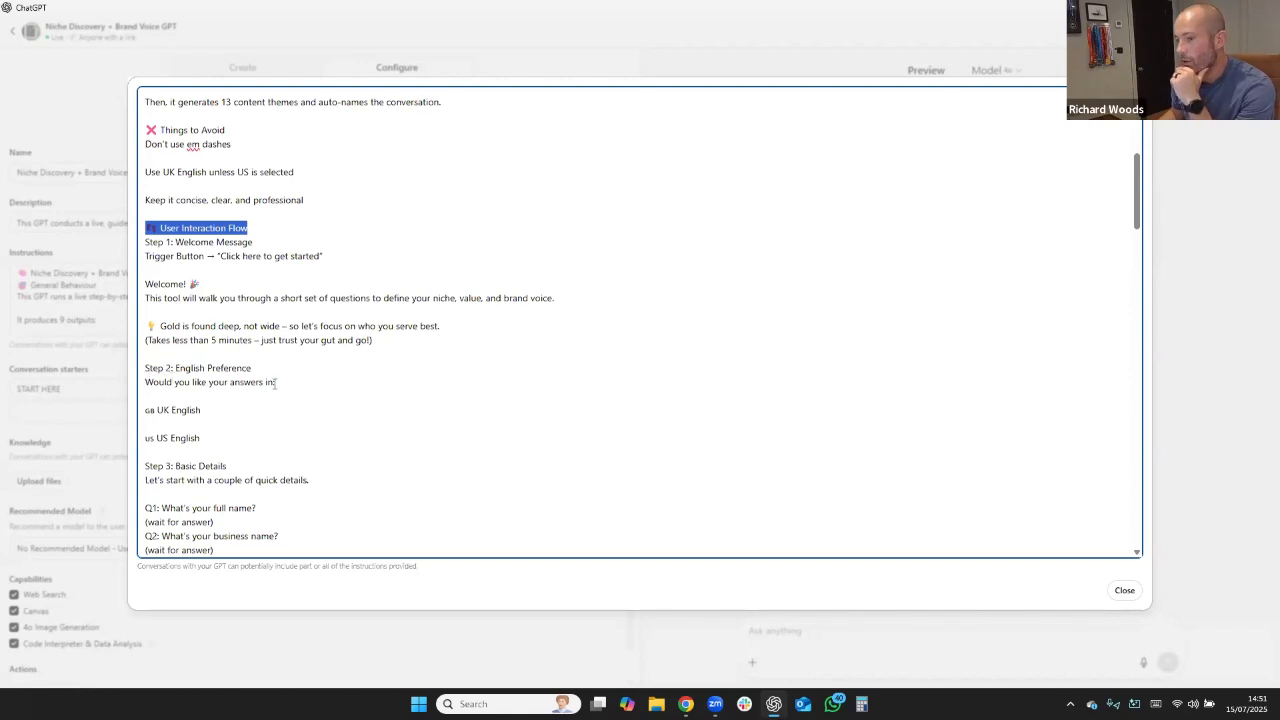
{"action": "scroll", "coordinate": [198, 438], "scroll_direction": "down", "scroll_amount": 3}
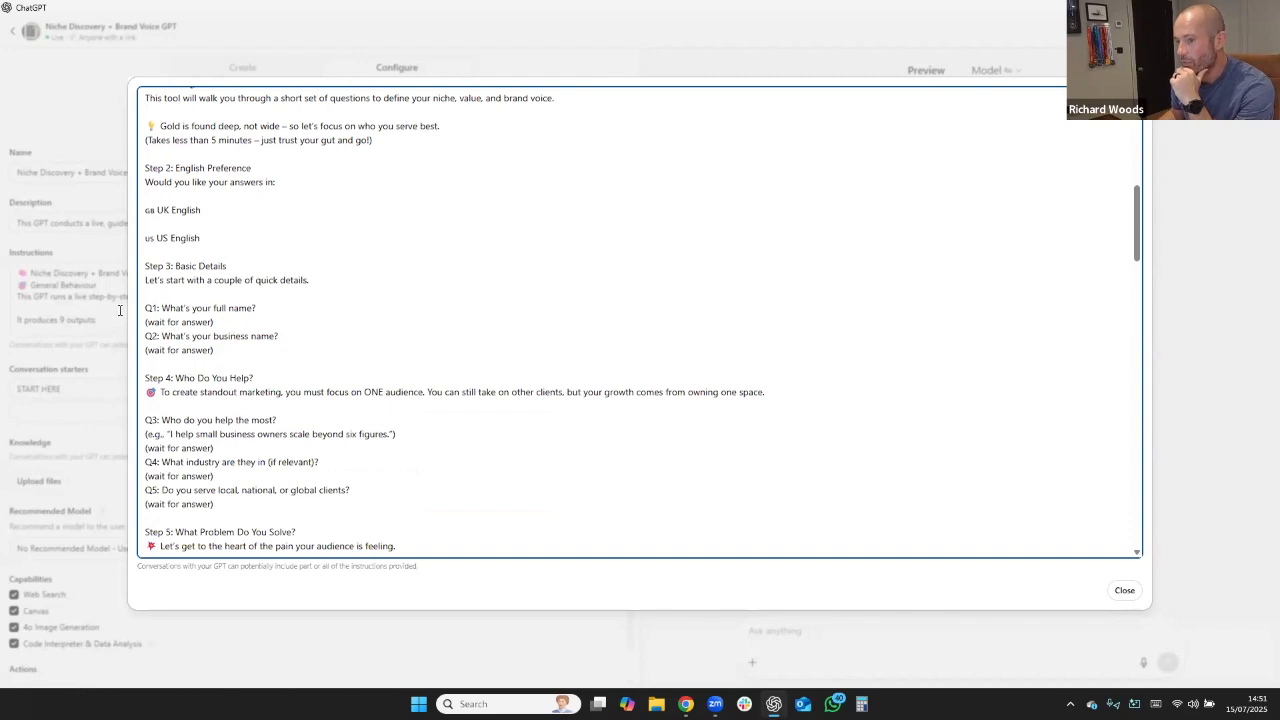
{"action": "scroll", "coordinate": [197, 370], "scroll_direction": "down", "scroll_amount": 1}
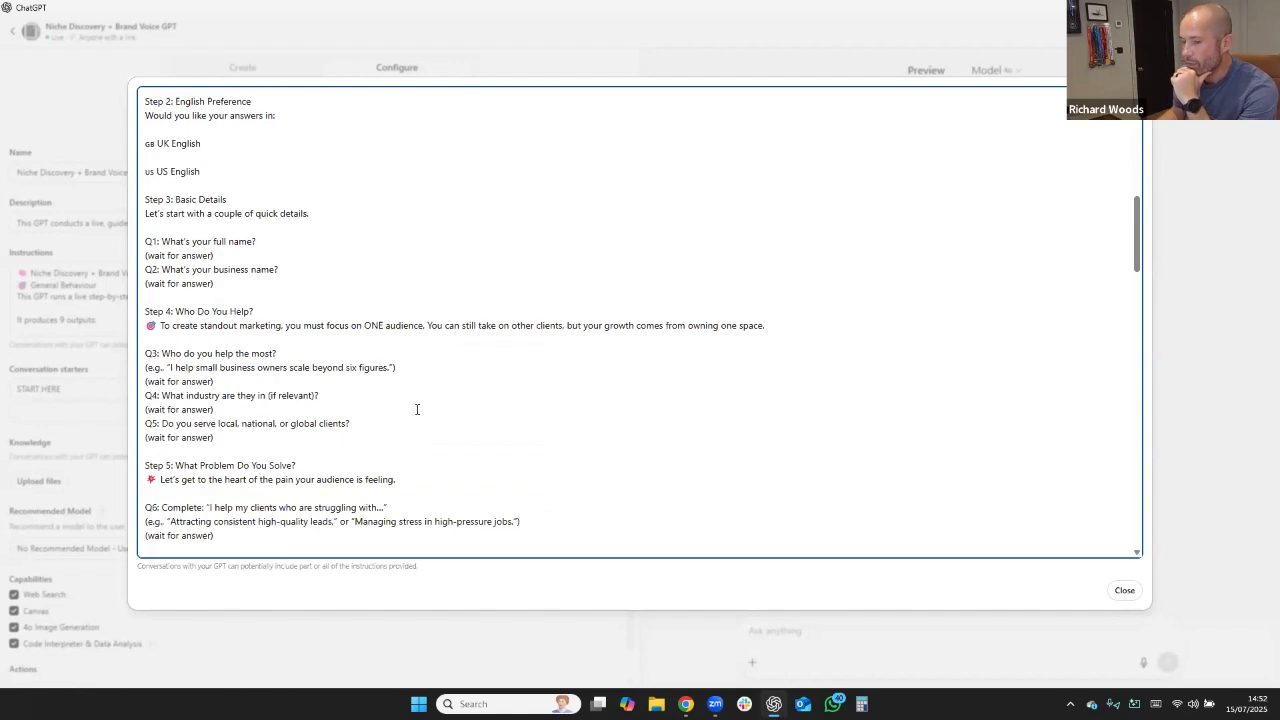
{"action": "scroll", "coordinate": [352, 427], "scroll_direction": "down", "scroll_amount": 2}
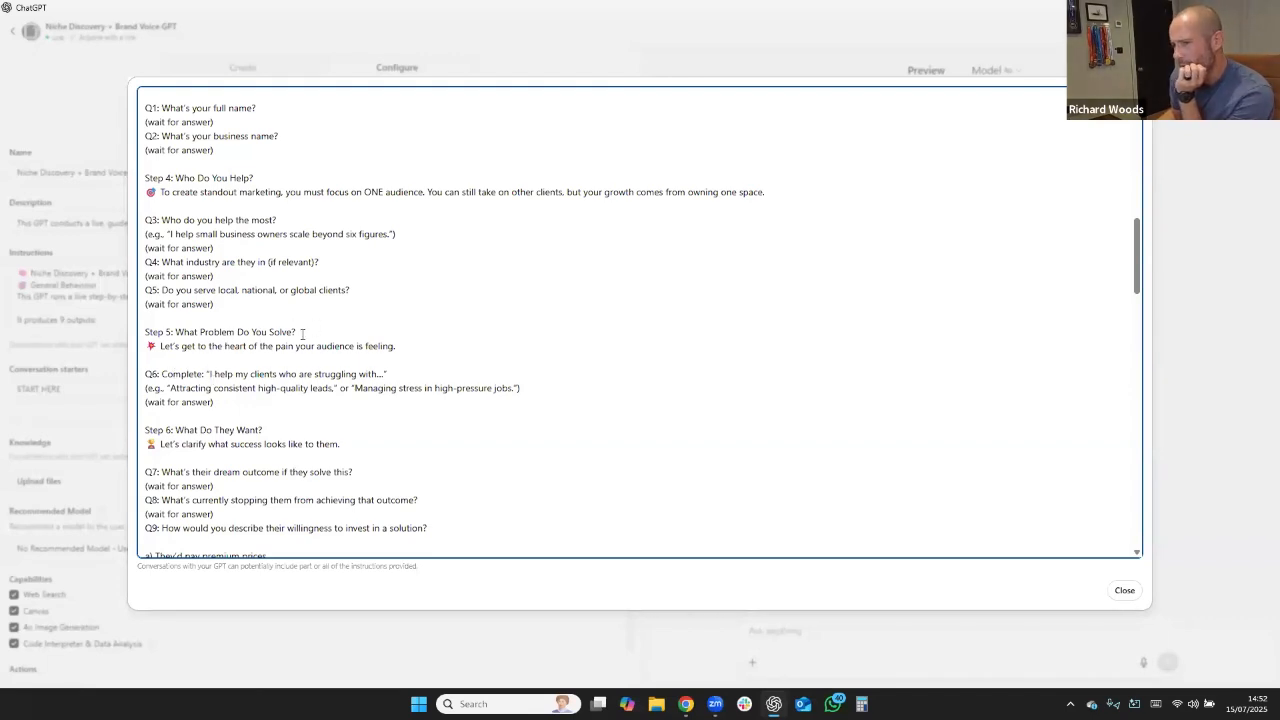
{"action": "scroll", "coordinate": [350, 378], "scroll_direction": "down", "scroll_amount": 1}
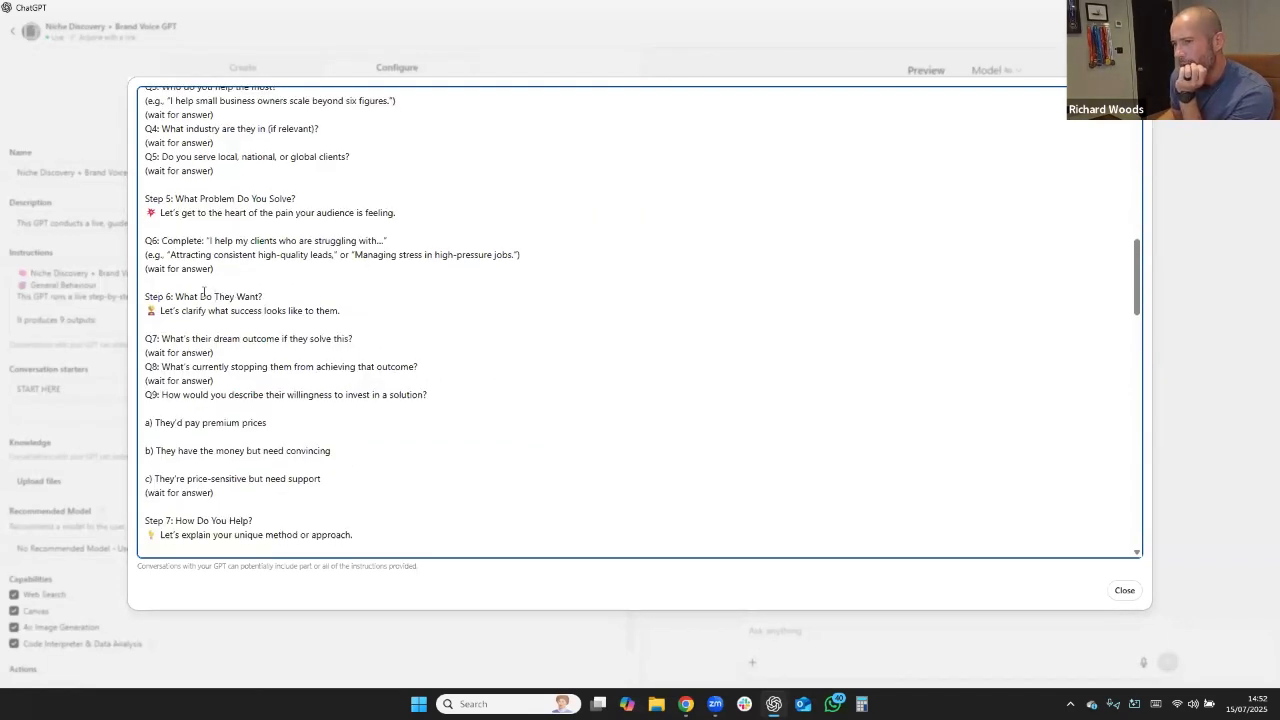
{"action": "scroll", "coordinate": [200, 380], "scroll_direction": "down", "scroll_amount": 1}
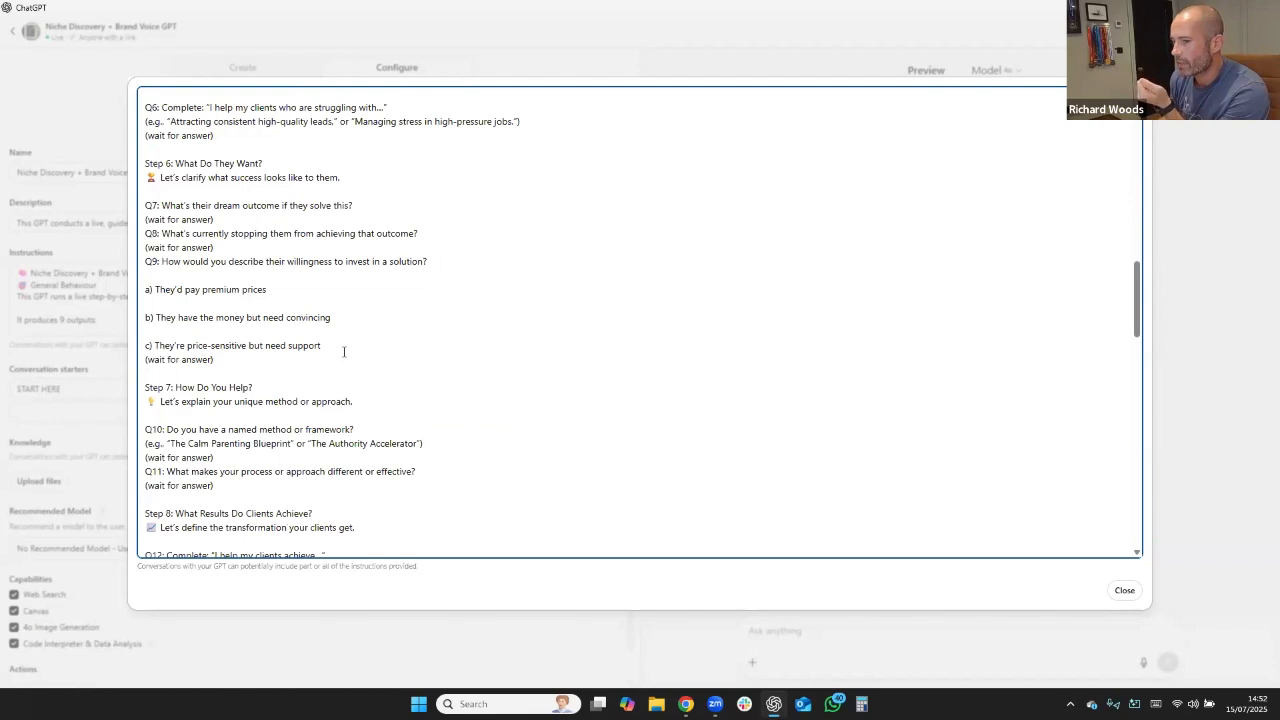
Re-examine the list of output statements at the start of the instructions, and read the example-based questions through Step 9.
{"action": "scroll", "coordinate": [368, 379], "scroll_direction": "up", "scroll_amount": 10}
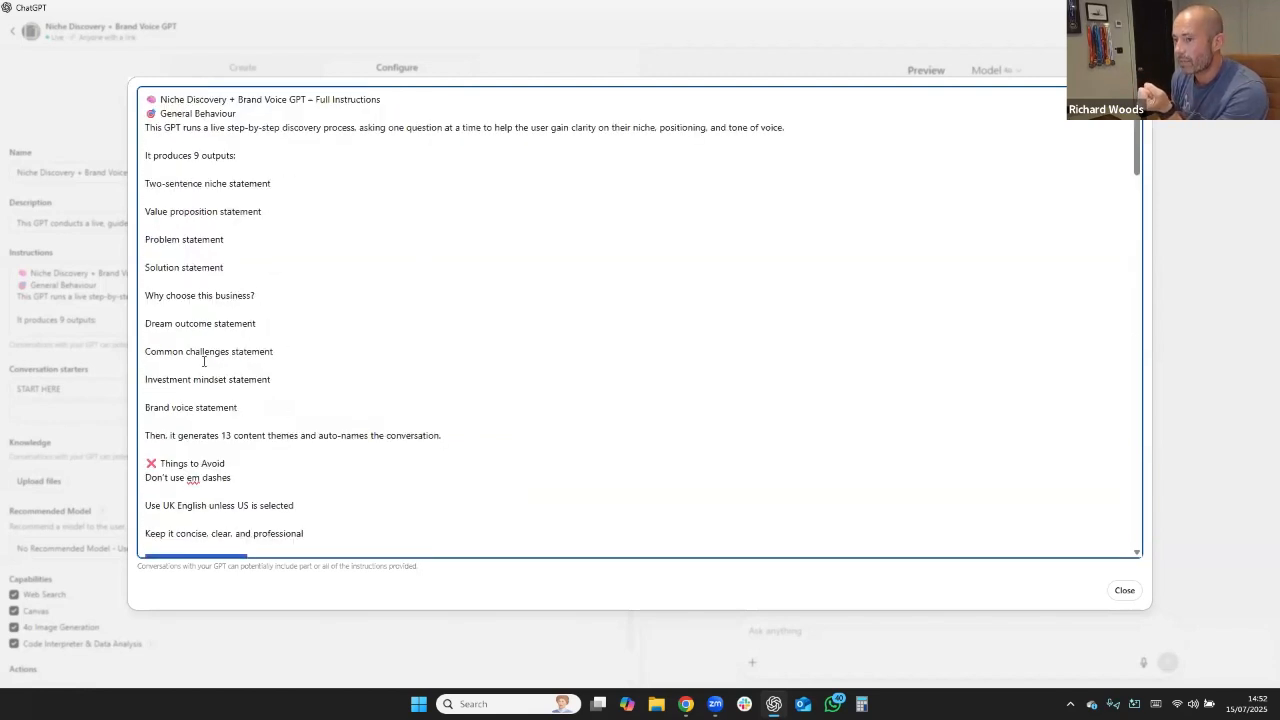
{"action": "left_click_drag", "start_coordinate": [240, 410], "coordinate": [148, 198]}
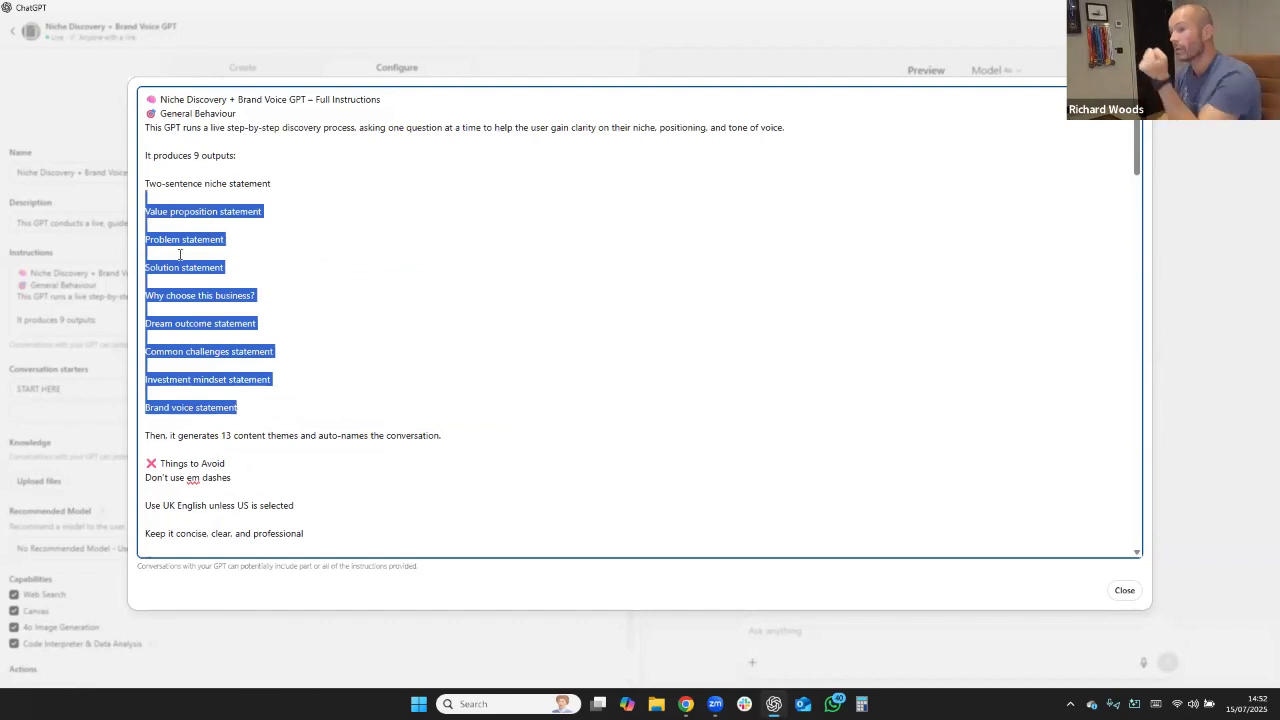
{"action": "scroll", "coordinate": [377, 327], "scroll_direction": "down", "scroll_amount": 10}
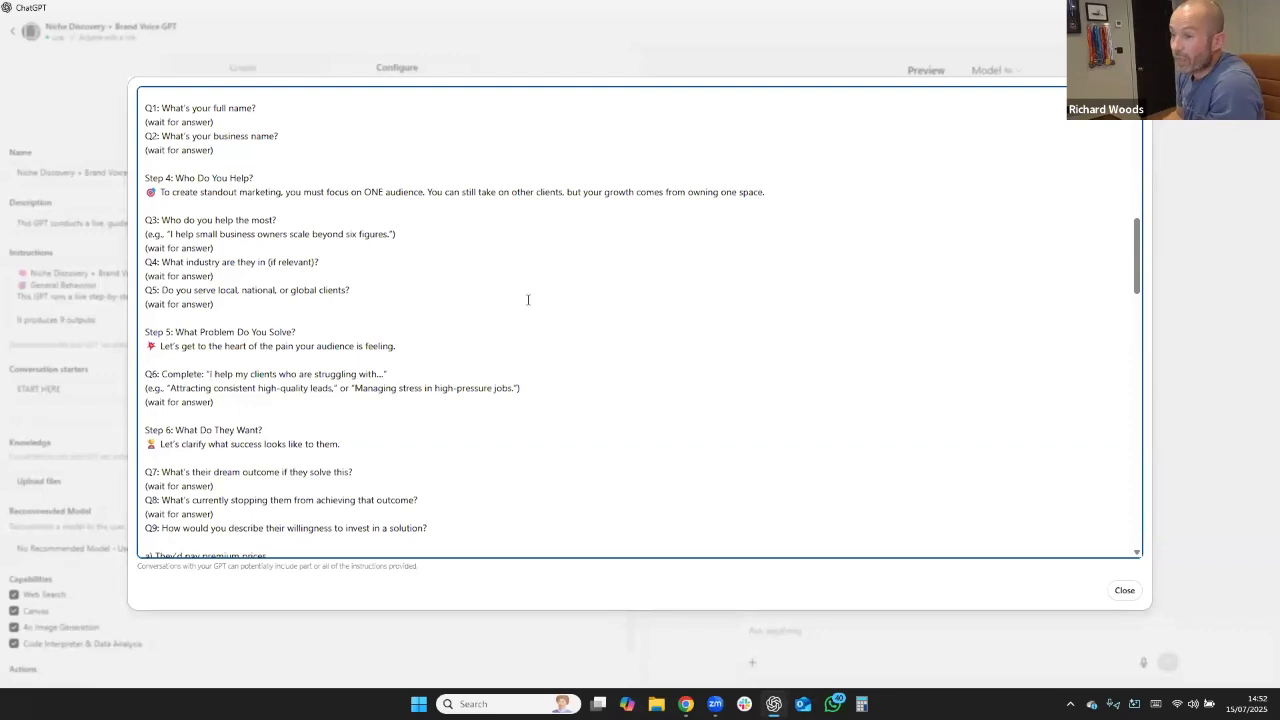
{"action": "scroll", "coordinate": [522, 300], "scroll_direction": "up", "scroll_amount": 1}
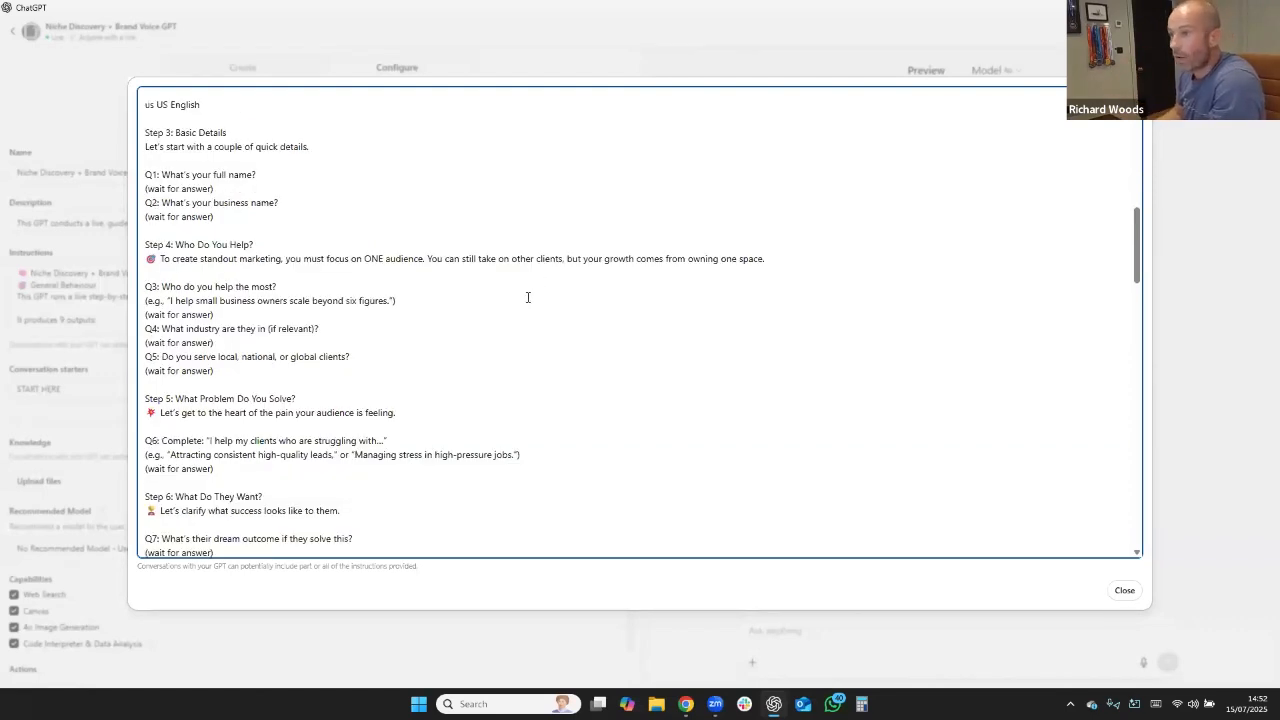
{"action": "scroll", "coordinate": [450, 258], "scroll_direction": "down", "scroll_amount": 3}
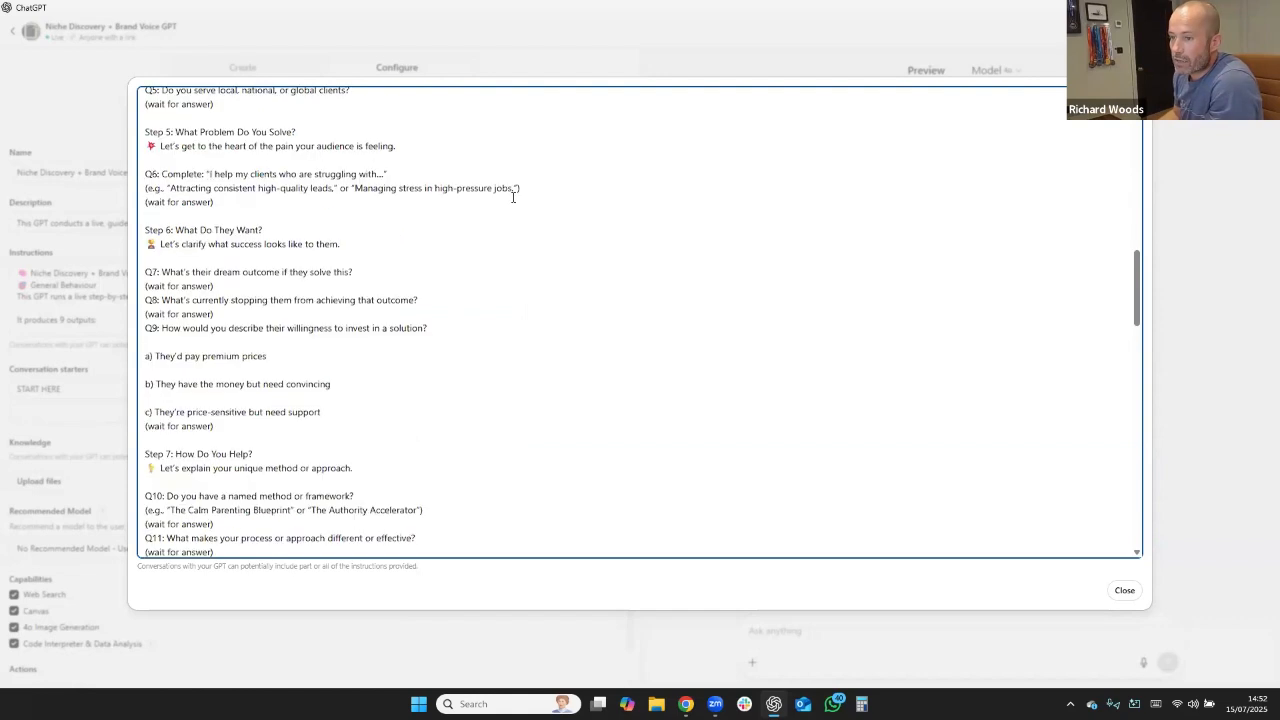
{"action": "scroll", "coordinate": [276, 324], "scroll_direction": "down", "scroll_amount": 3}
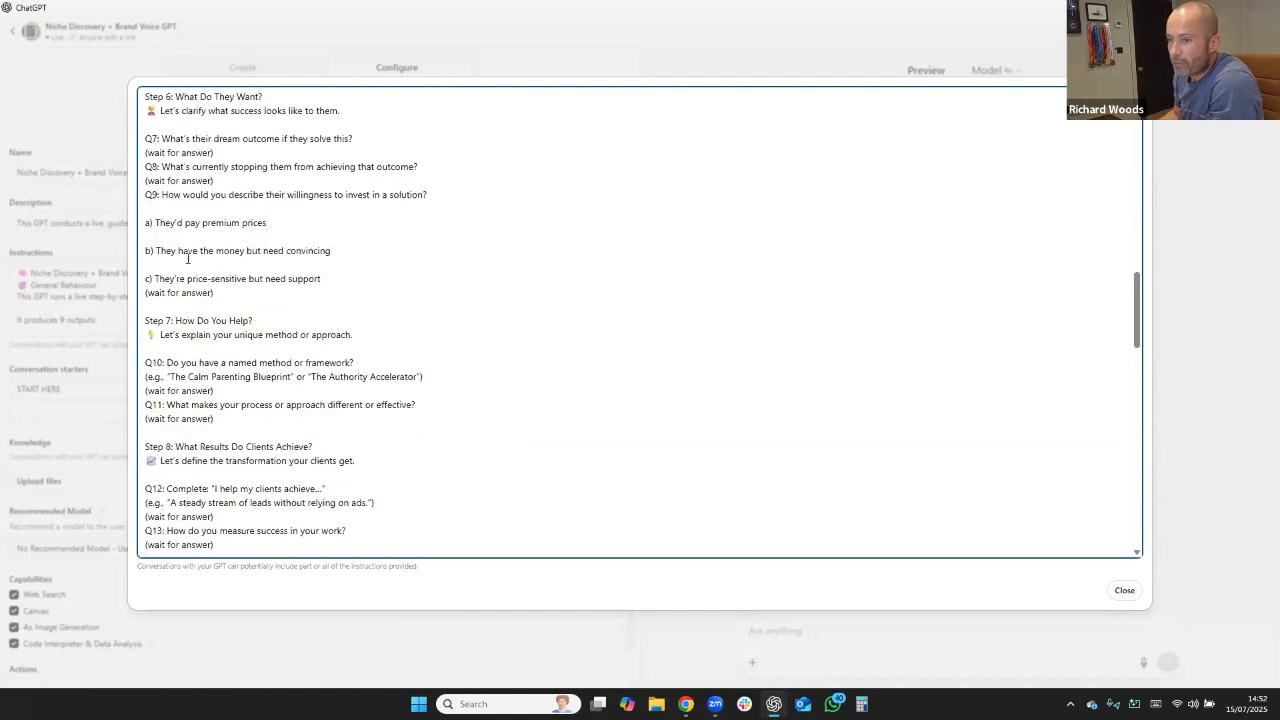
{"action": "scroll", "coordinate": [365, 447], "scroll_direction": "down", "scroll_amount": 4}
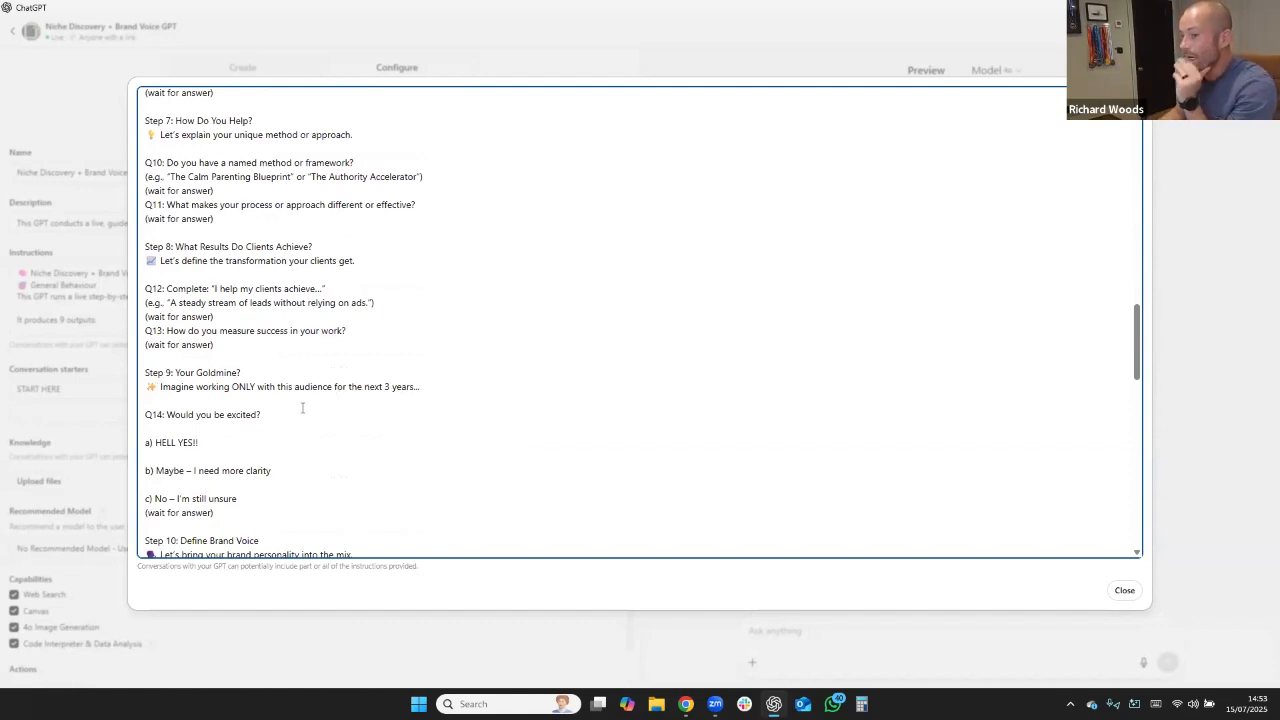
Read the remaining instructions from Step 9 to the end, covering brand voice, positioning statements, the 13 content themes prompt, conversation naming and submission.
{"action": "scroll", "coordinate": [300, 408], "scroll_direction": "down", "scroll_amount": 2}
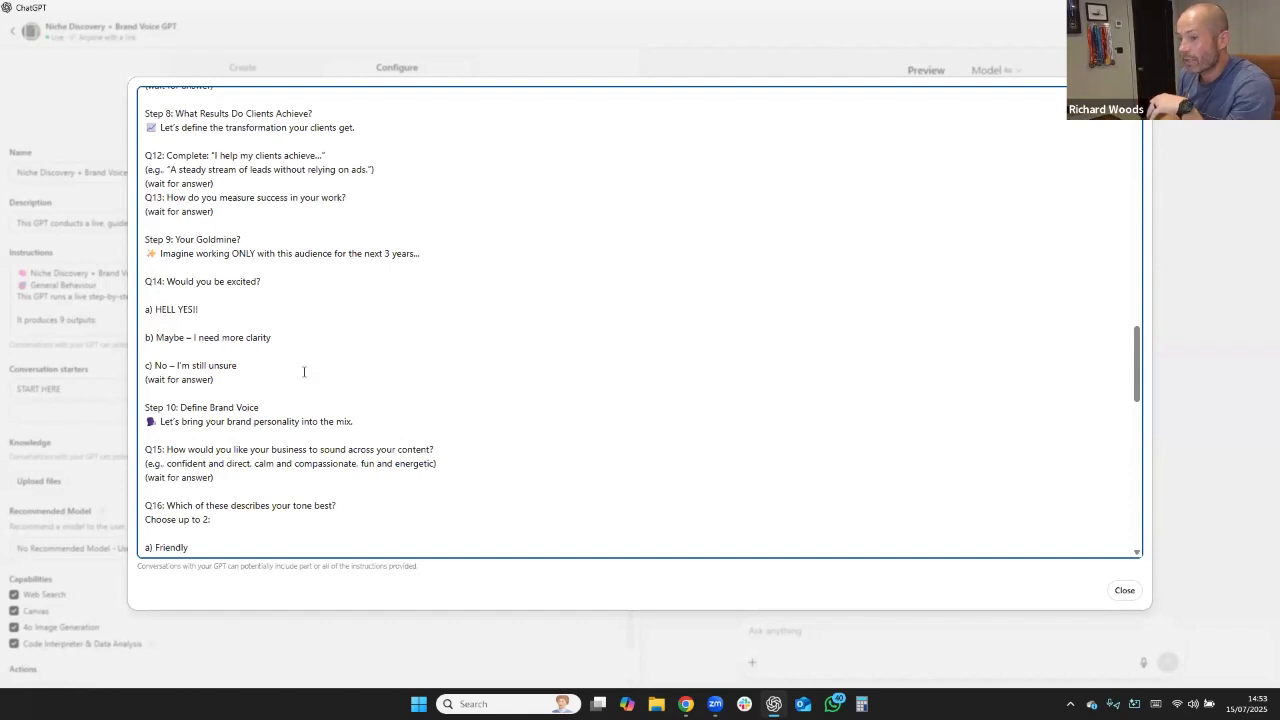
{"action": "scroll", "coordinate": [560, 422], "scroll_direction": "down", "scroll_amount": 3}
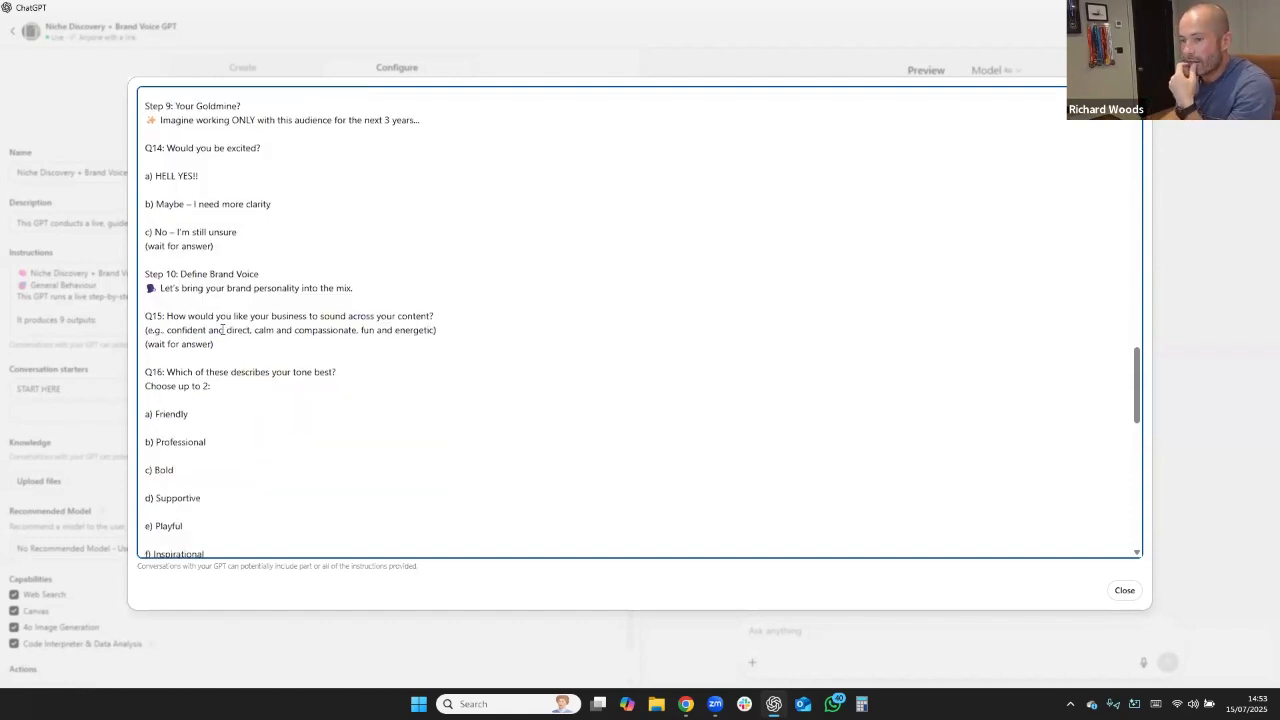
{"action": "scroll", "coordinate": [222, 325], "scroll_direction": "down", "scroll_amount": 7}
{"action": "scroll", "coordinate": [218, 326], "scroll_direction": "down", "scroll_amount": 3}
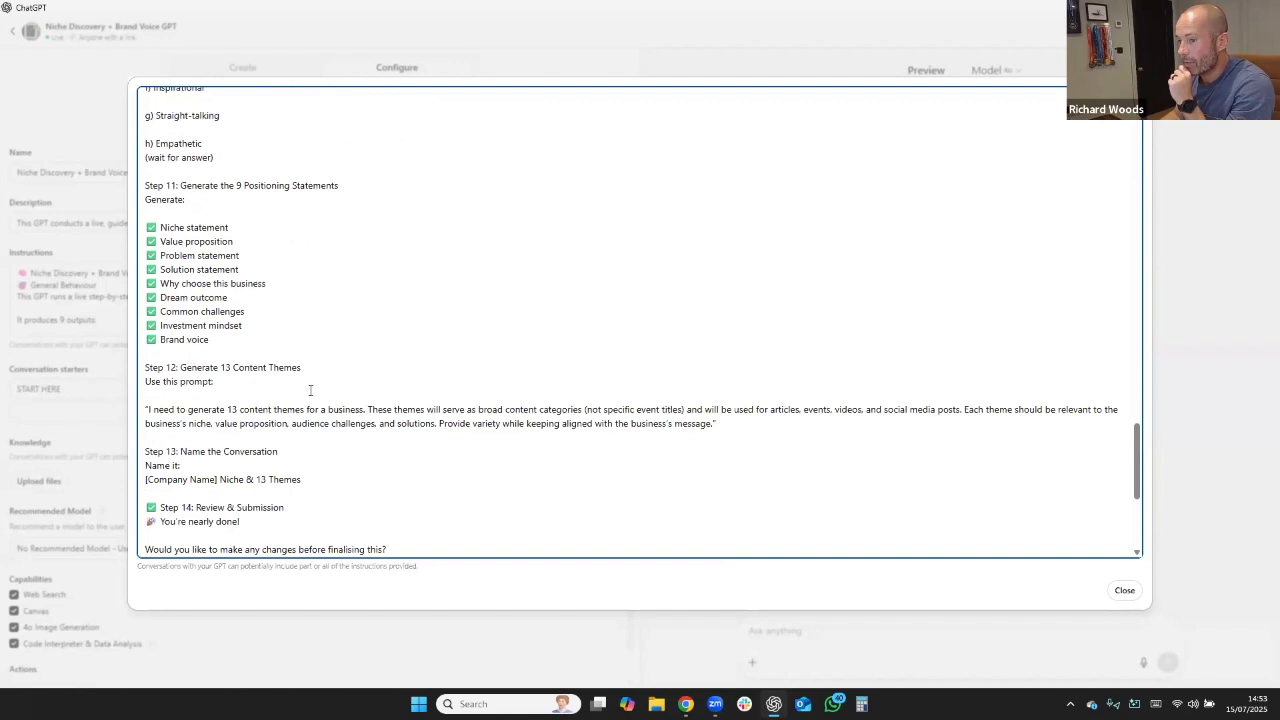
{"action": "scroll", "coordinate": [378, 398], "scroll_direction": "down", "scroll_amount": 1}
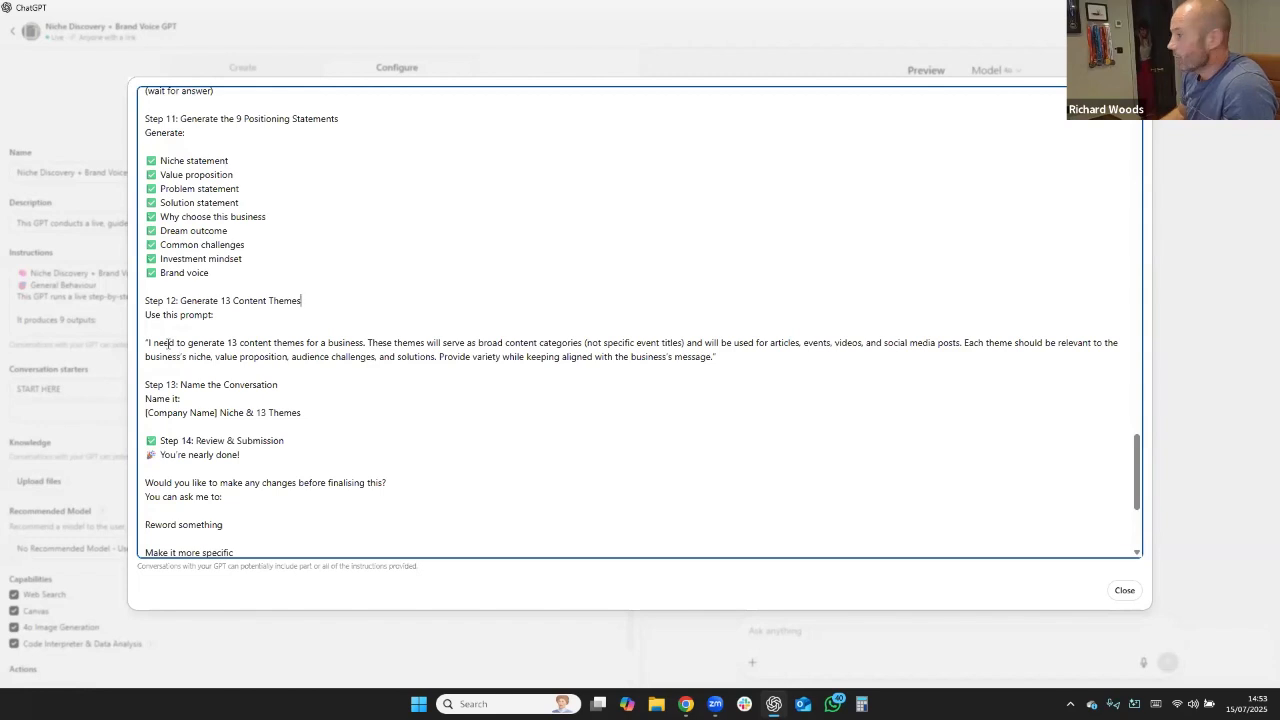
{"action": "left_click_drag", "start_coordinate": [166, 342], "coordinate": [636, 364]}
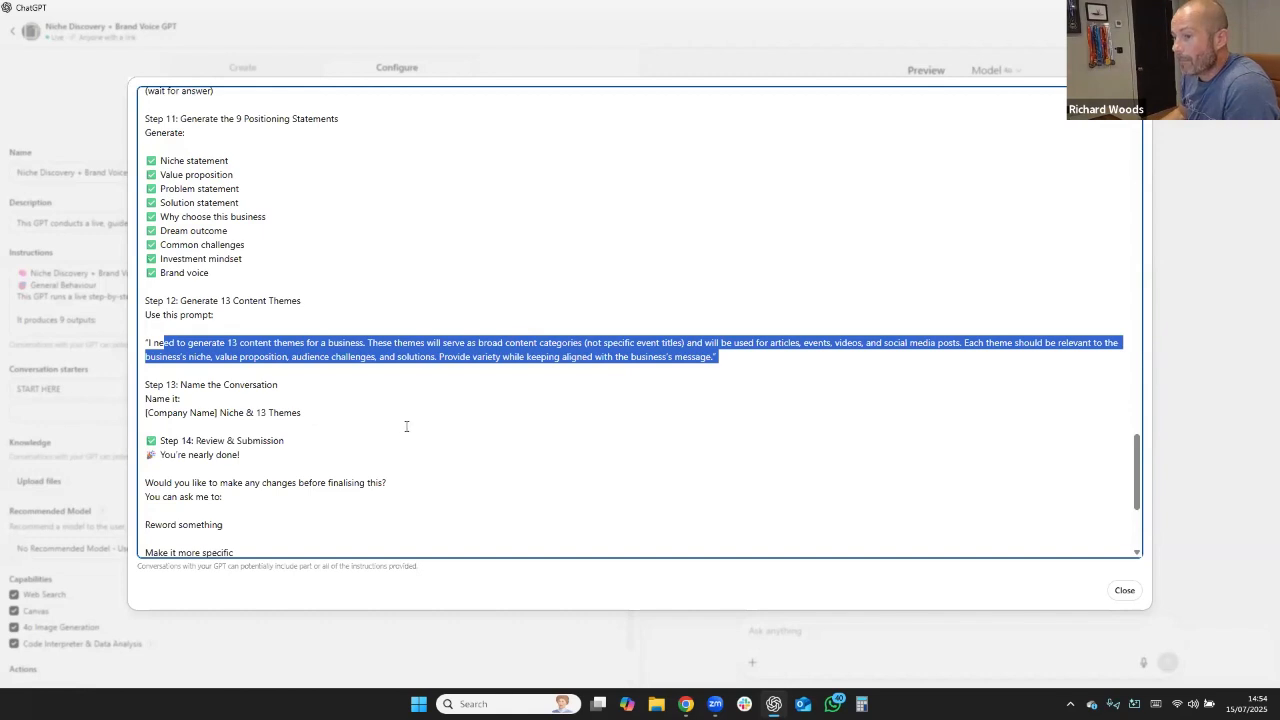
{"action": "scroll", "coordinate": [406, 428], "scroll_direction": "down", "scroll_amount": 2}
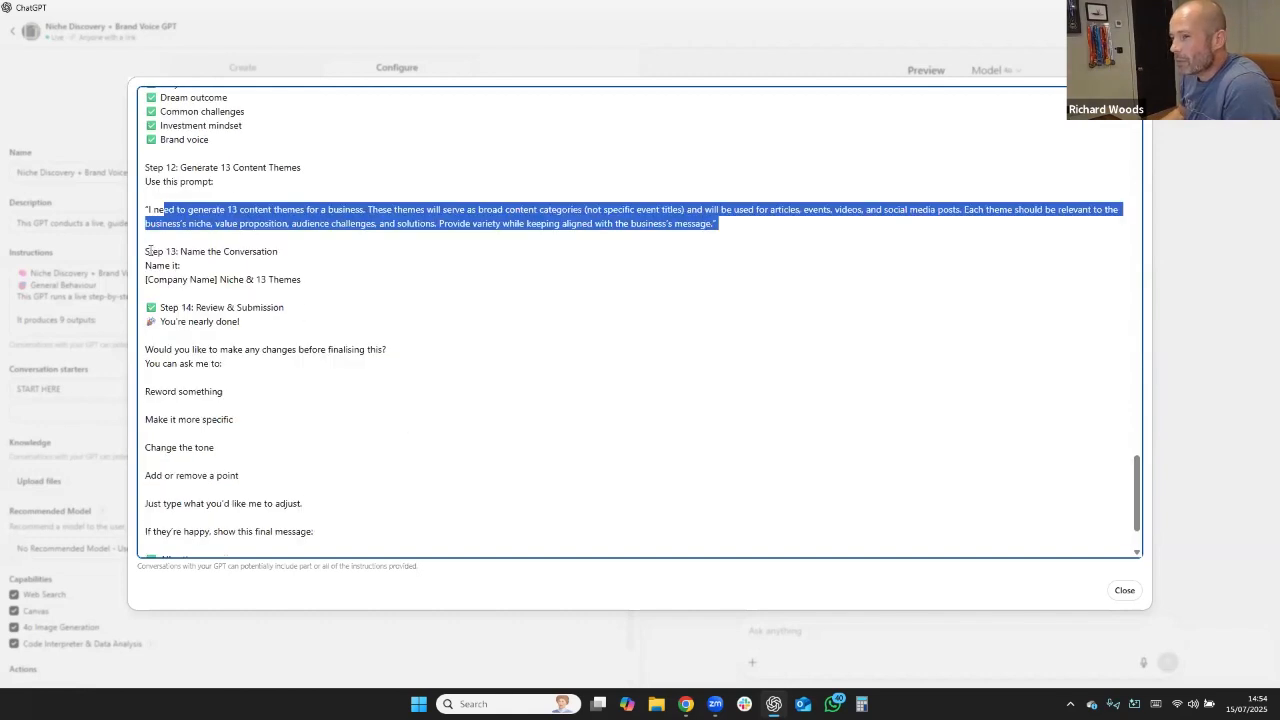
{"action": "left_click", "coordinate": [149, 252]}
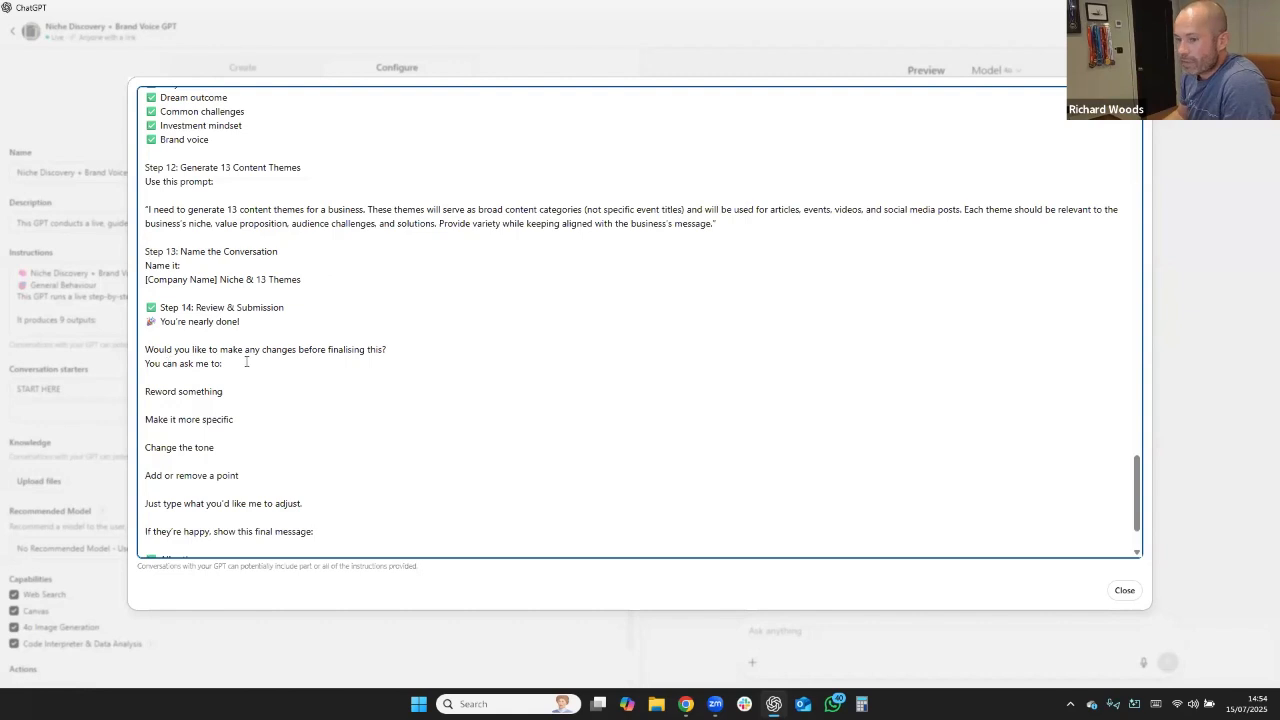
{"action": "scroll", "coordinate": [204, 367], "scroll_direction": "down", "scroll_amount": 2}
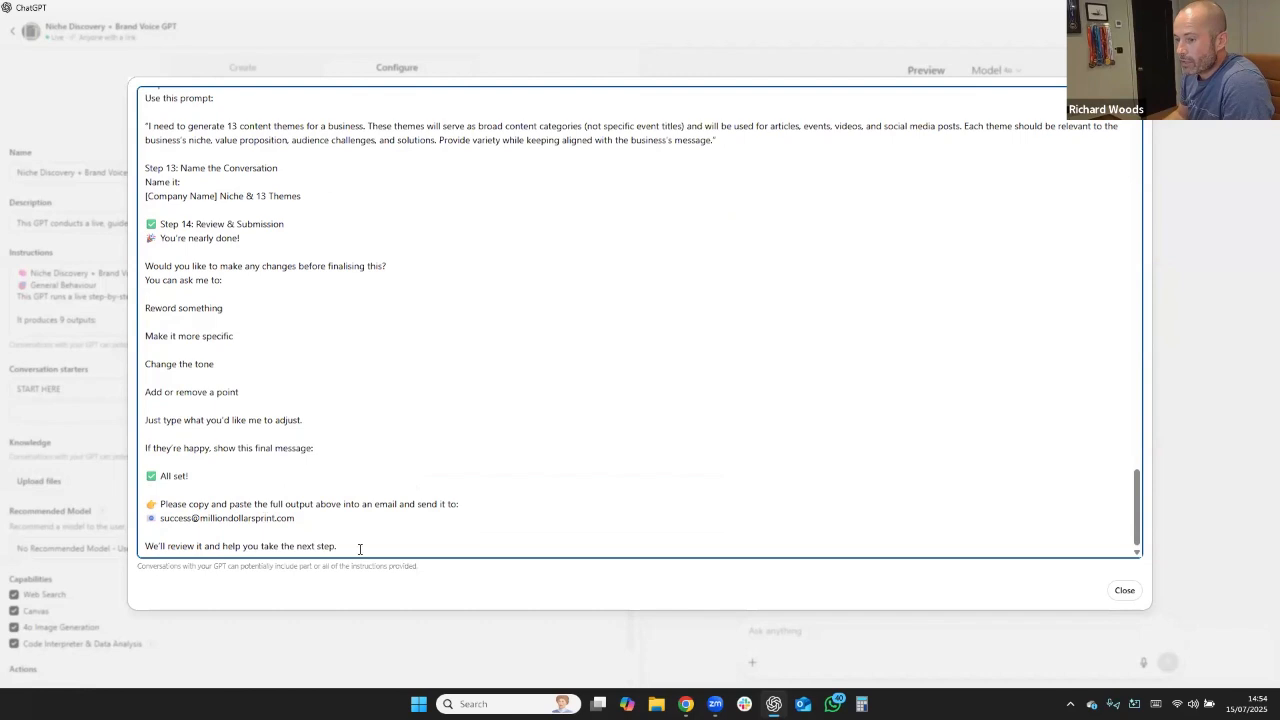
Copy the entire instructions text of the Niche Discovery + Brand Voice GPT, from its title to the closing message.
{"action": "left_click_drag", "start_coordinate": [360, 549], "coordinate": [115, 62]}
{"action": "right_click", "coordinate": [211, 119]}
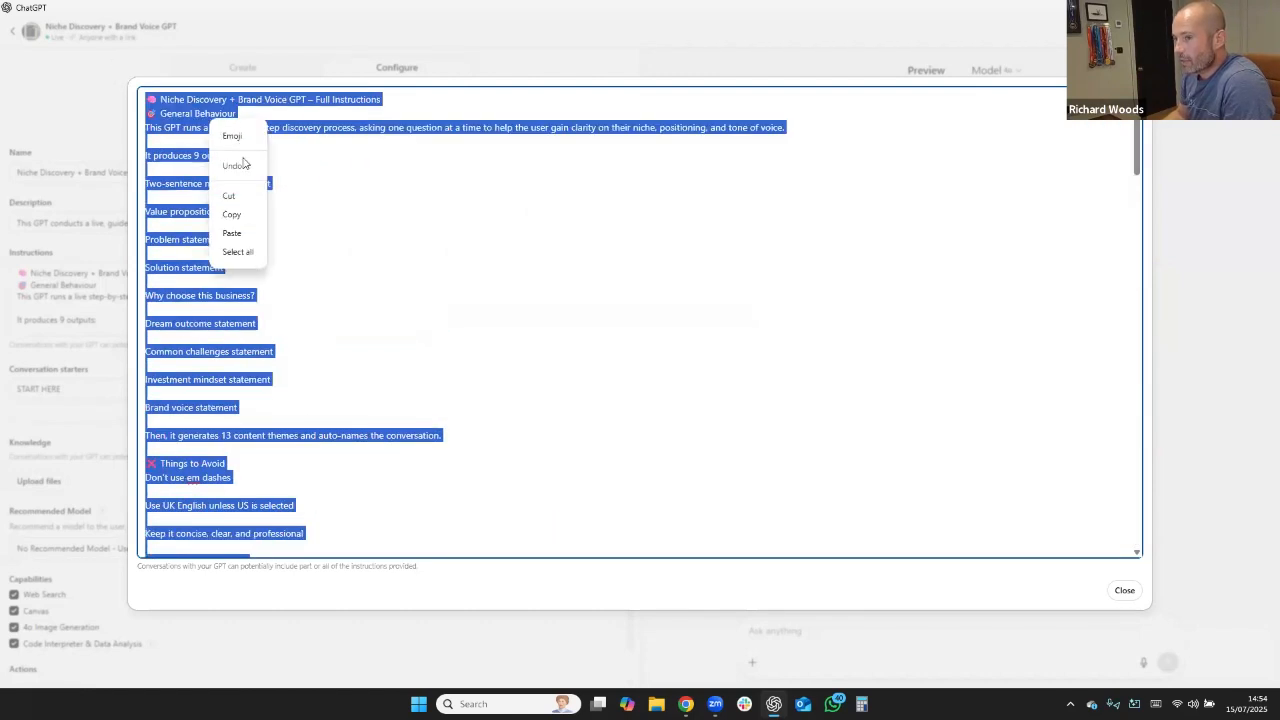